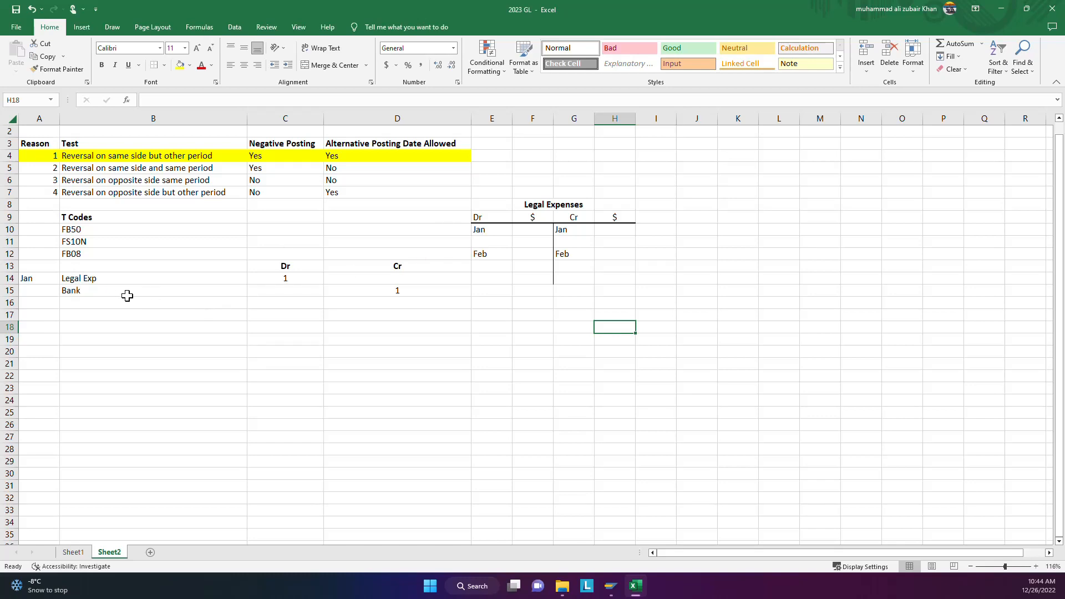
# Enter 1 as the January debit amount in the Legal Expenses T-account.
pyautogui.click(533, 229)
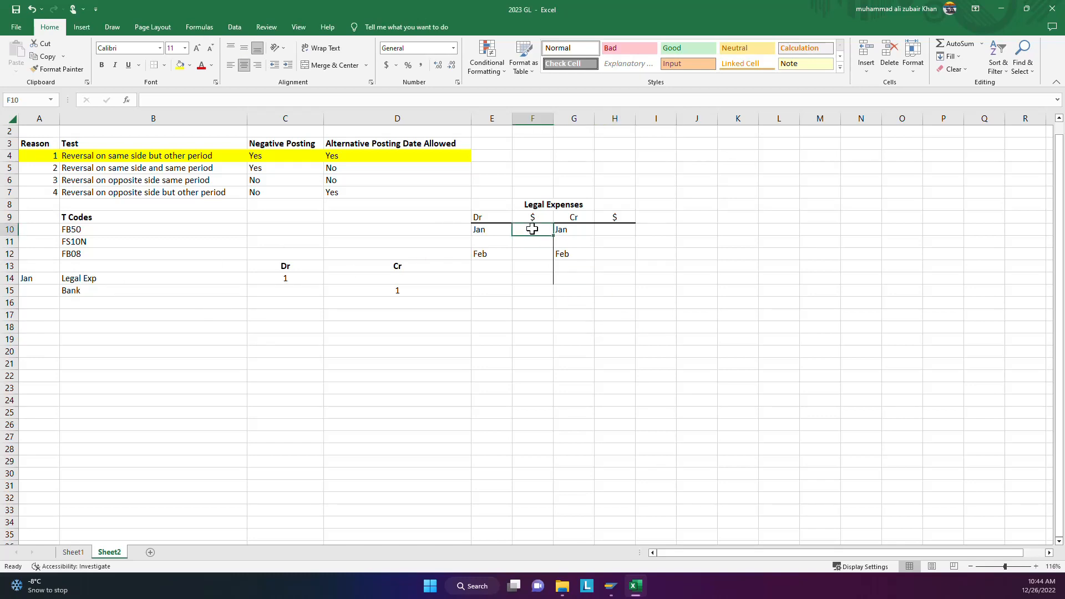
pyautogui.write('1')
pyautogui.press('Return')
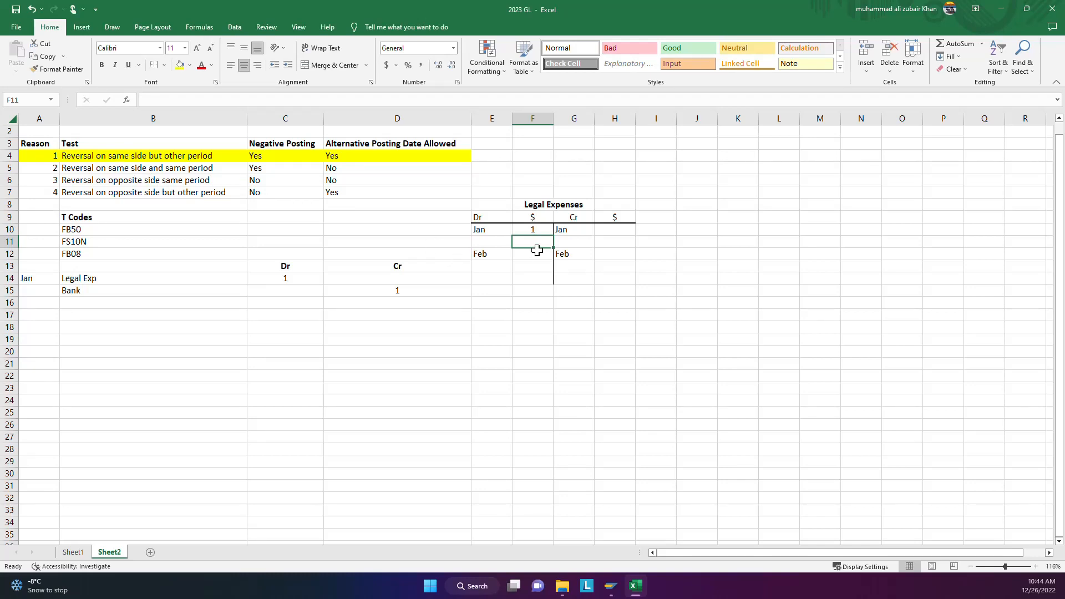
pyautogui.click(610, 233)
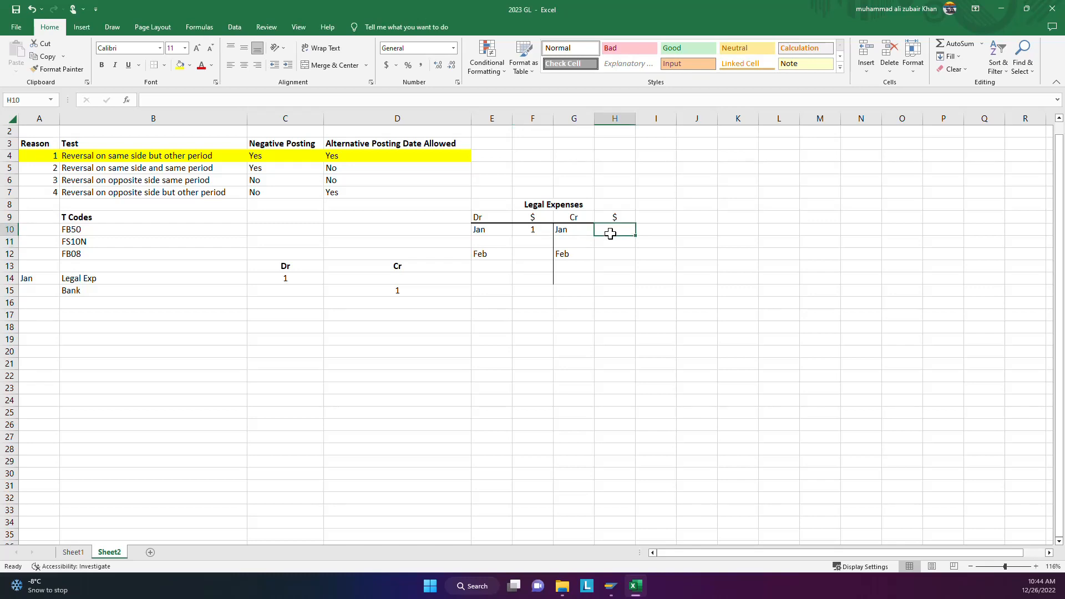
pyautogui.write('1')
pyautogui.press('BackSpace')
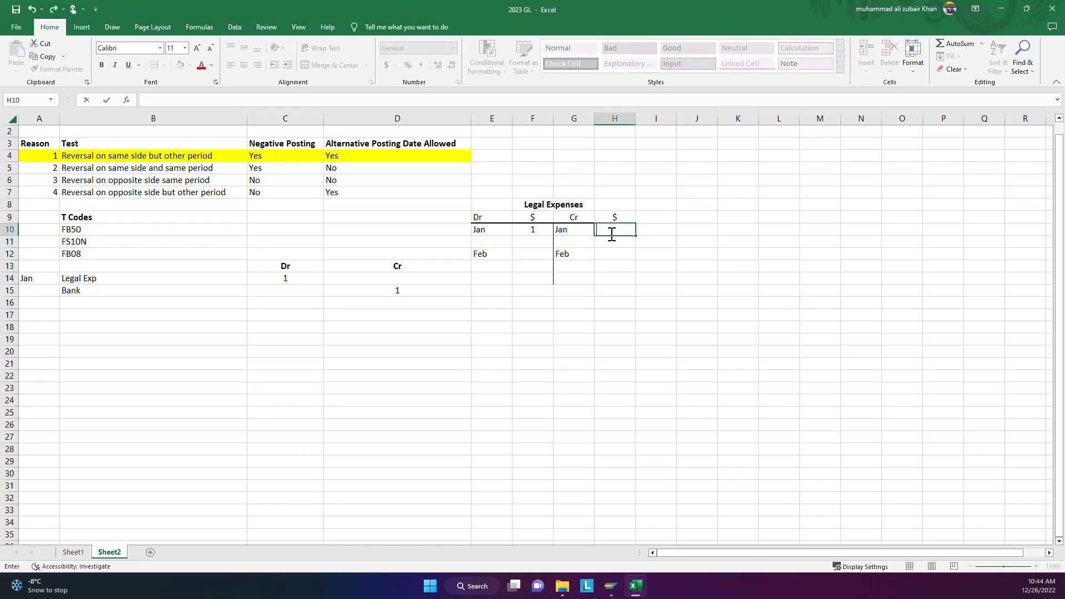
# Enter -1 directly below the January debit amount as a same-side, same-period reversal.
pyautogui.click(523, 242)
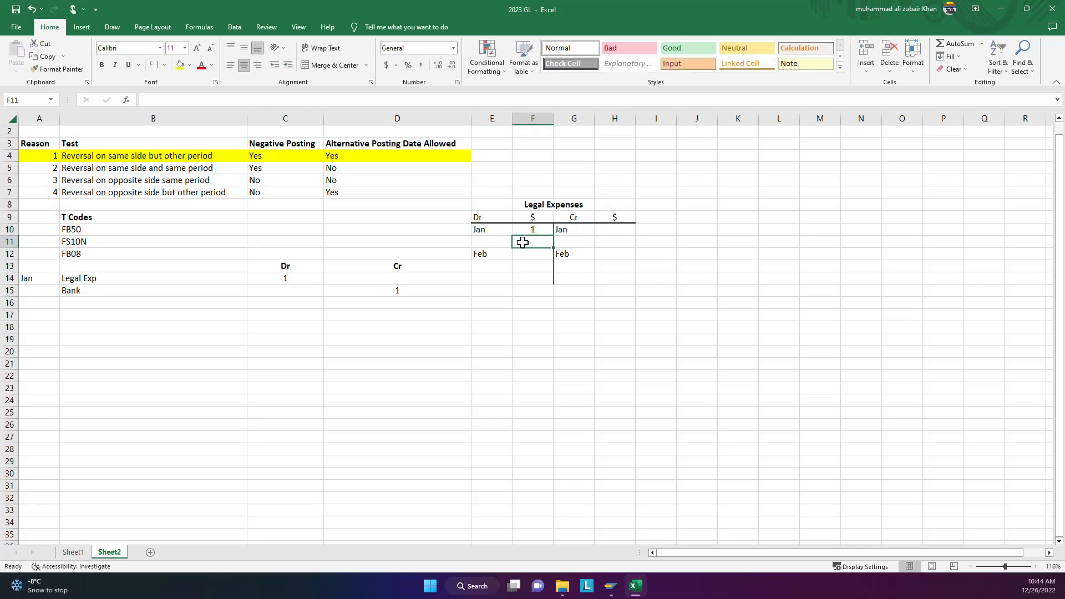
pyautogui.write('-1')
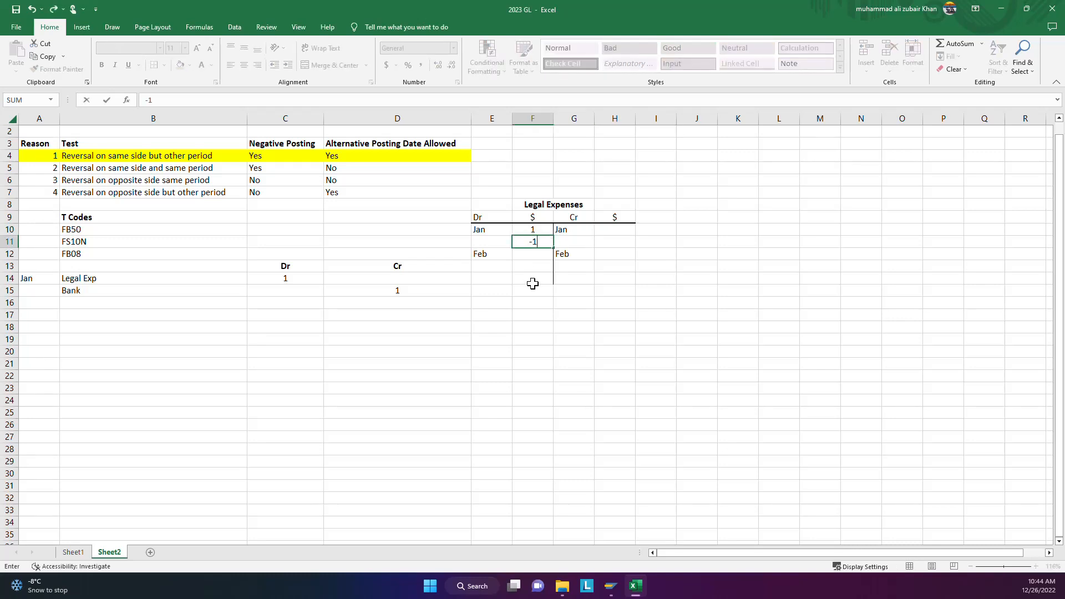
pyautogui.click(532, 283)
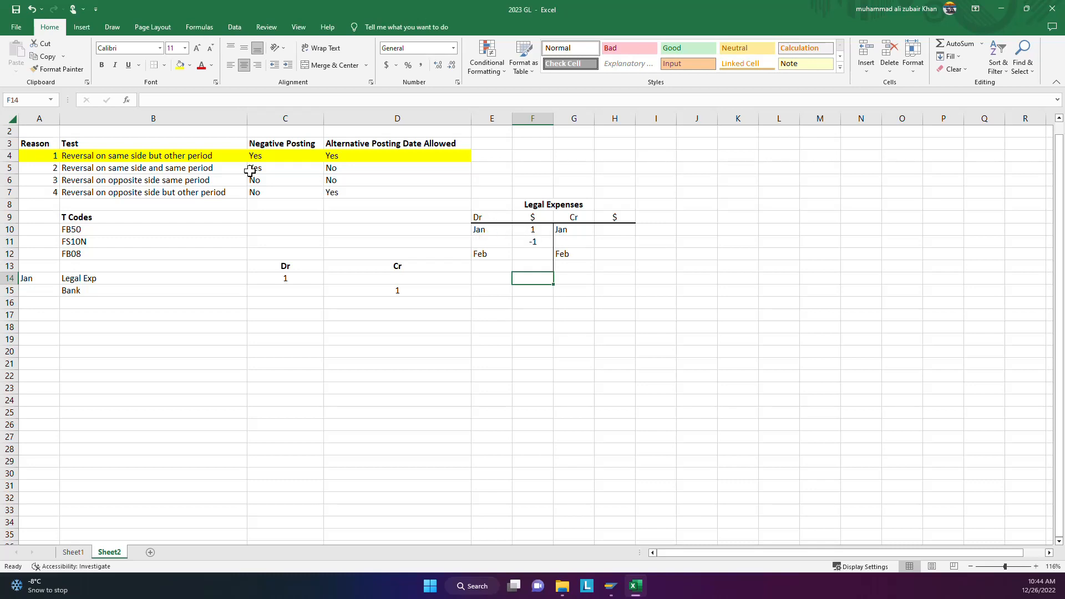
# Clear the reversal below the January debit and enter -1 as the February debit amount instead.
pyautogui.click(9, 169)
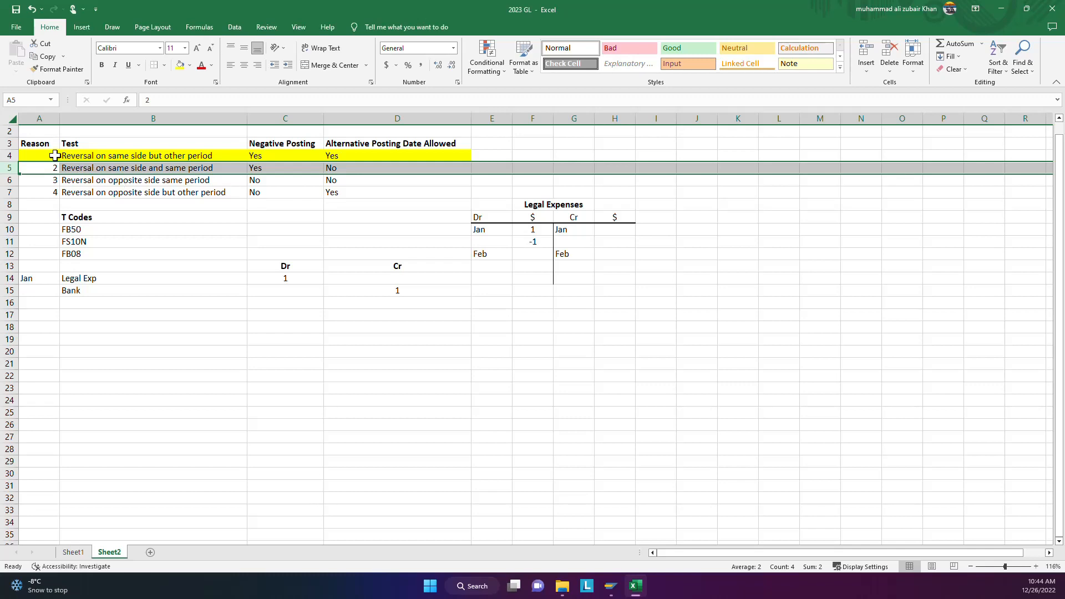
pyautogui.click(15, 156)
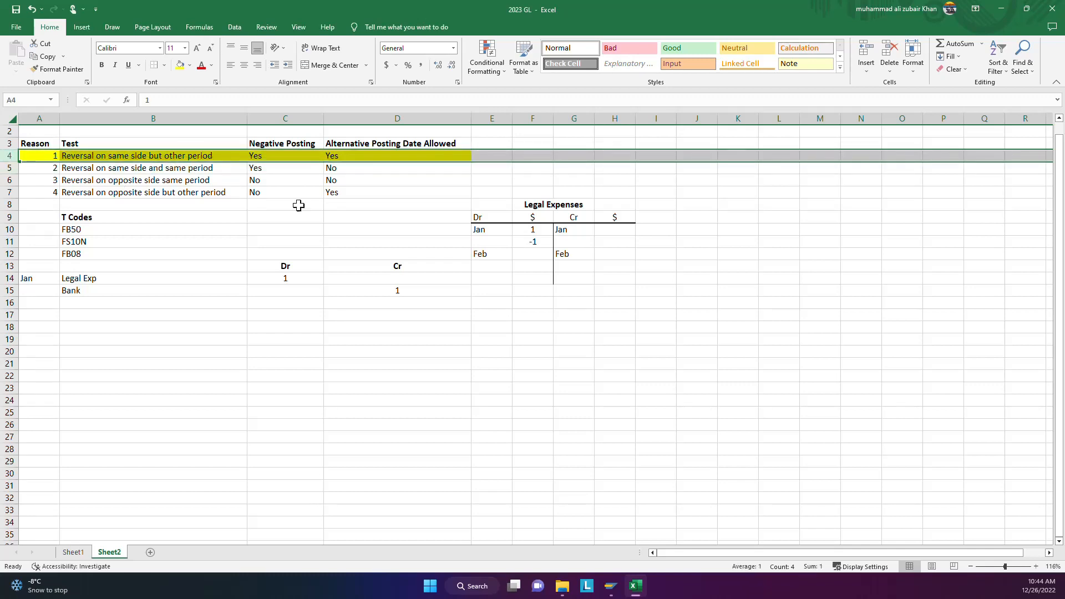
pyautogui.click(537, 245)
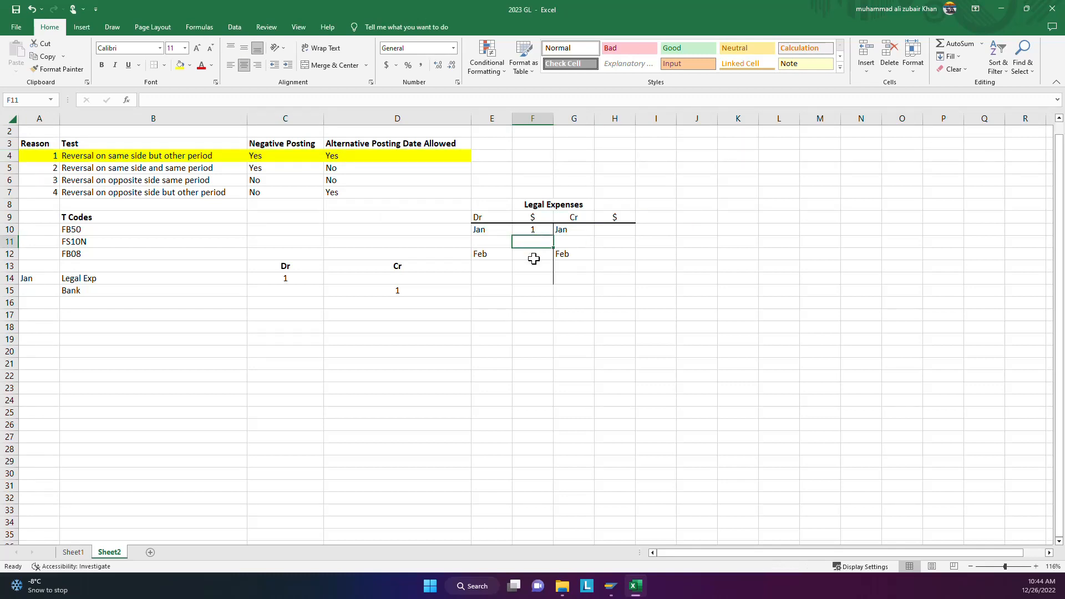
pyautogui.click(528, 255)
pyautogui.write('-1')
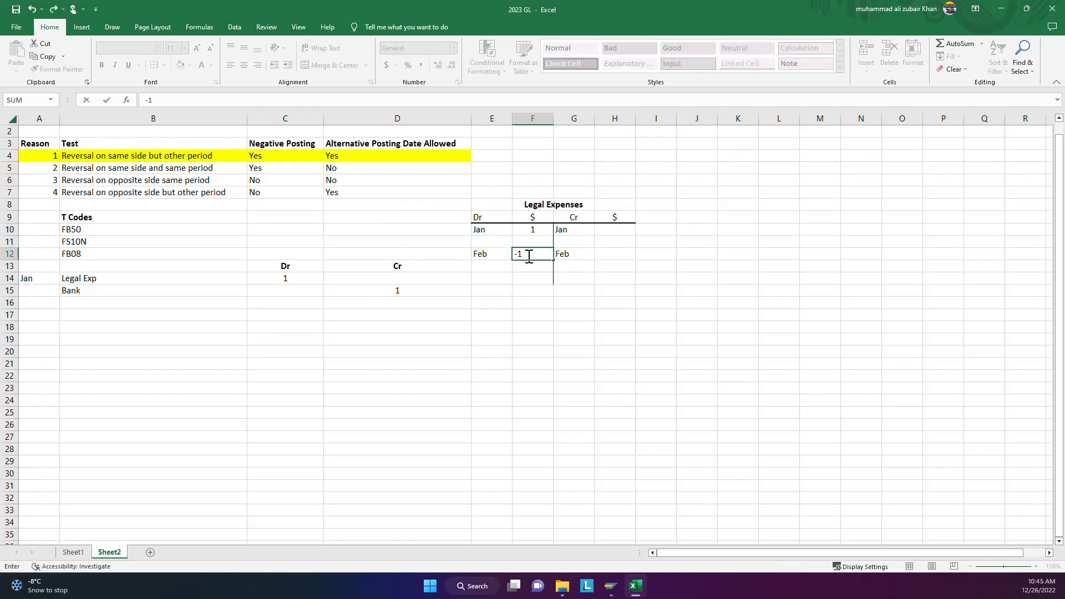
pyautogui.press('Return')
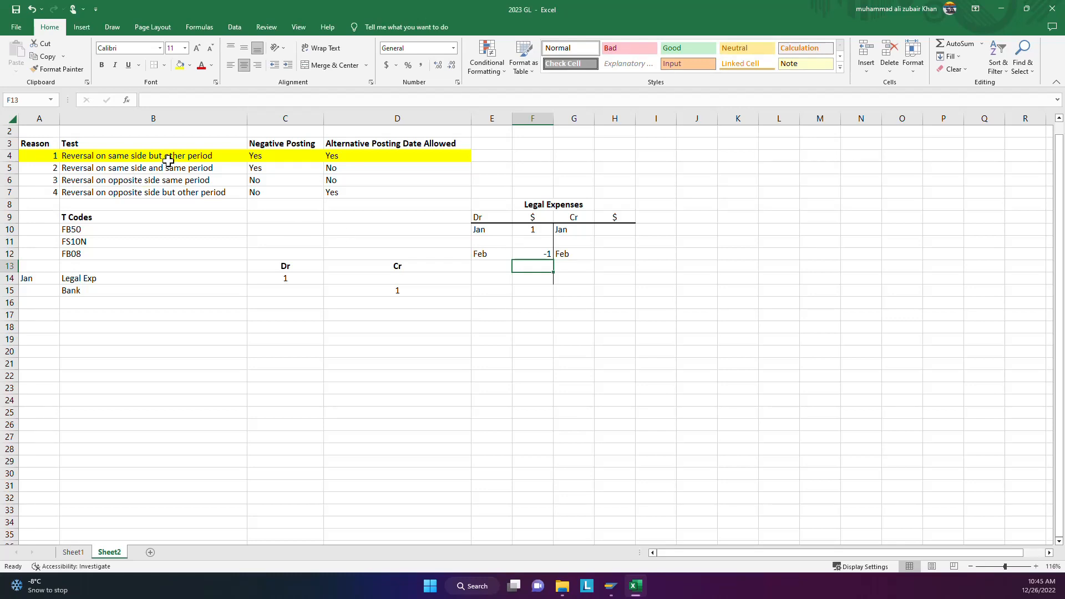
# Clear the February debit amount and enter -1 as the January credit amount in the Legal Expenses T-account.
pyautogui.moveTo(168, 160); pyautogui.dragTo(168, 167)
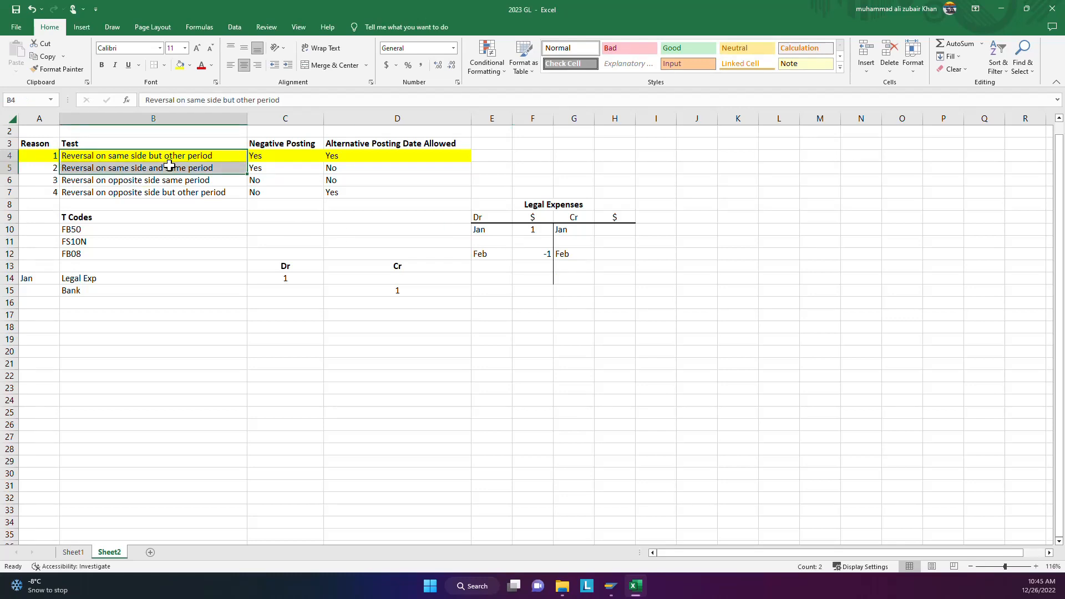
pyautogui.click(530, 242)
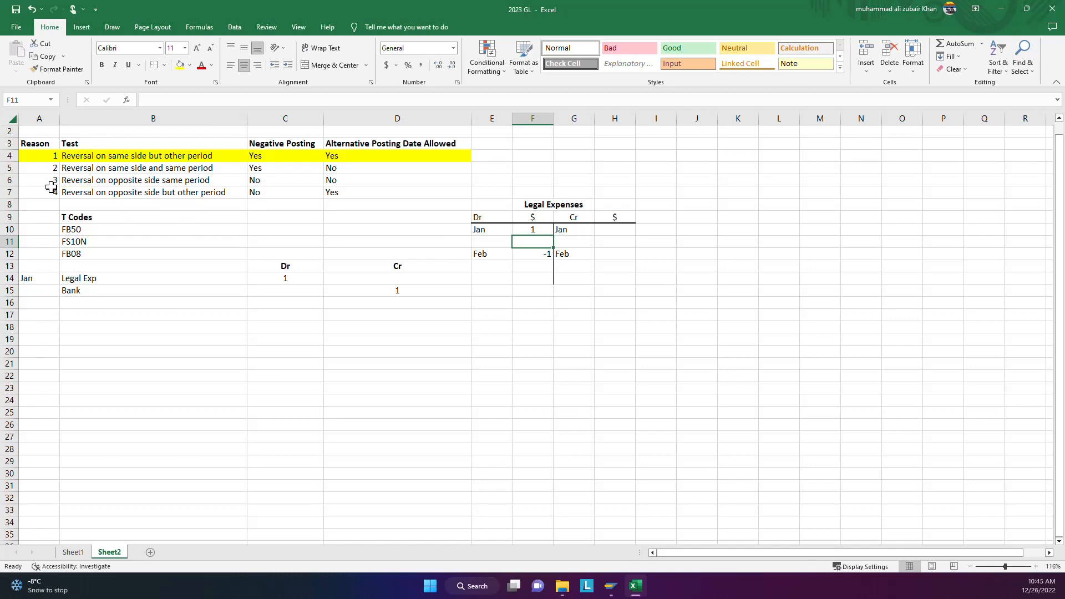
pyautogui.click(539, 256)
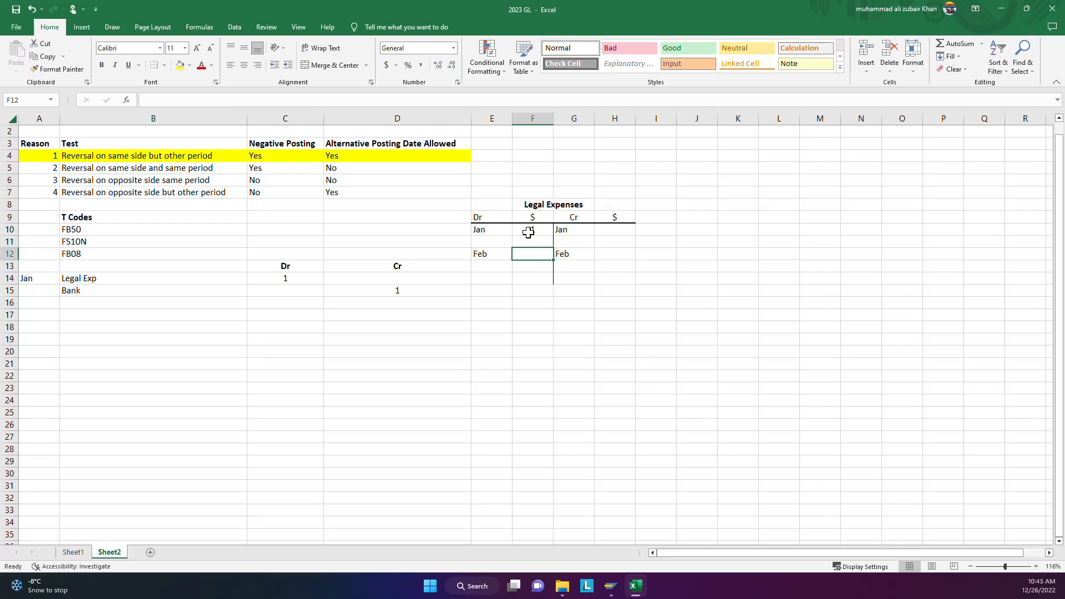
pyautogui.click(528, 233)
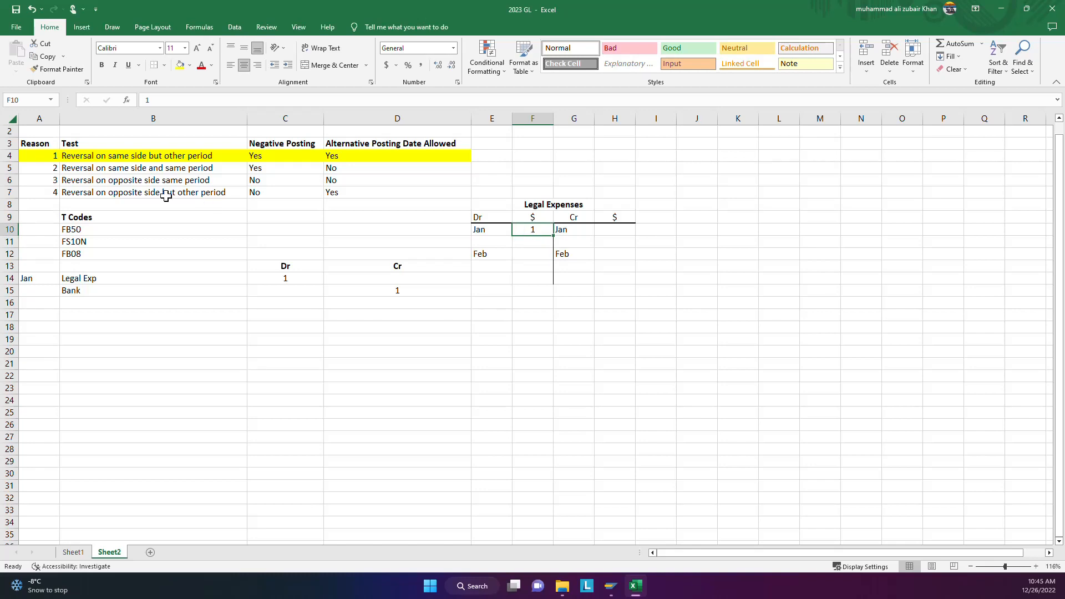
pyautogui.click(112, 184)
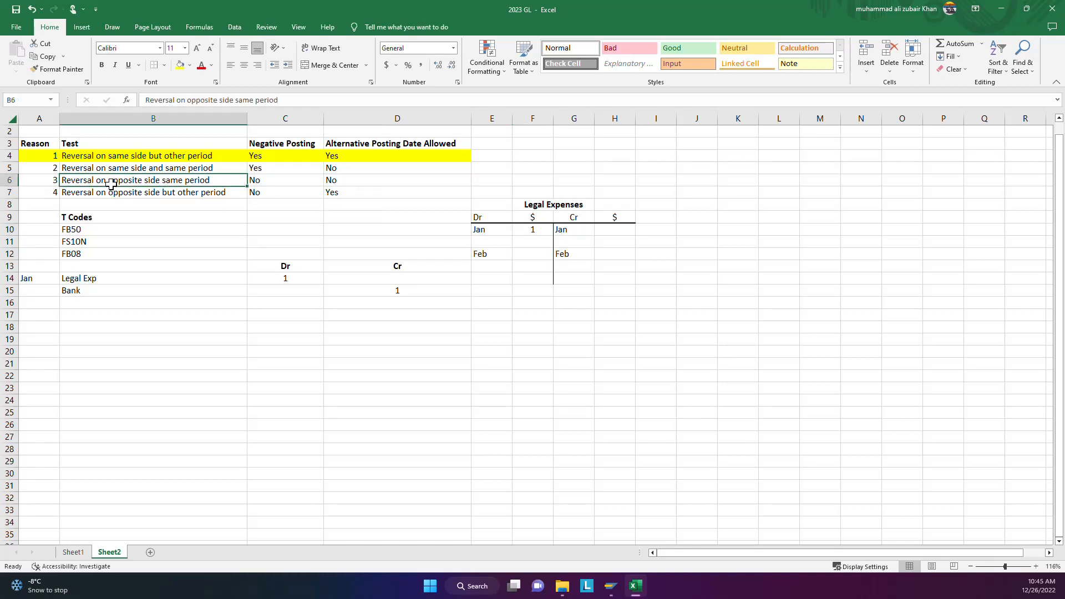
pyautogui.click(621, 231)
pyautogui.write('-1')
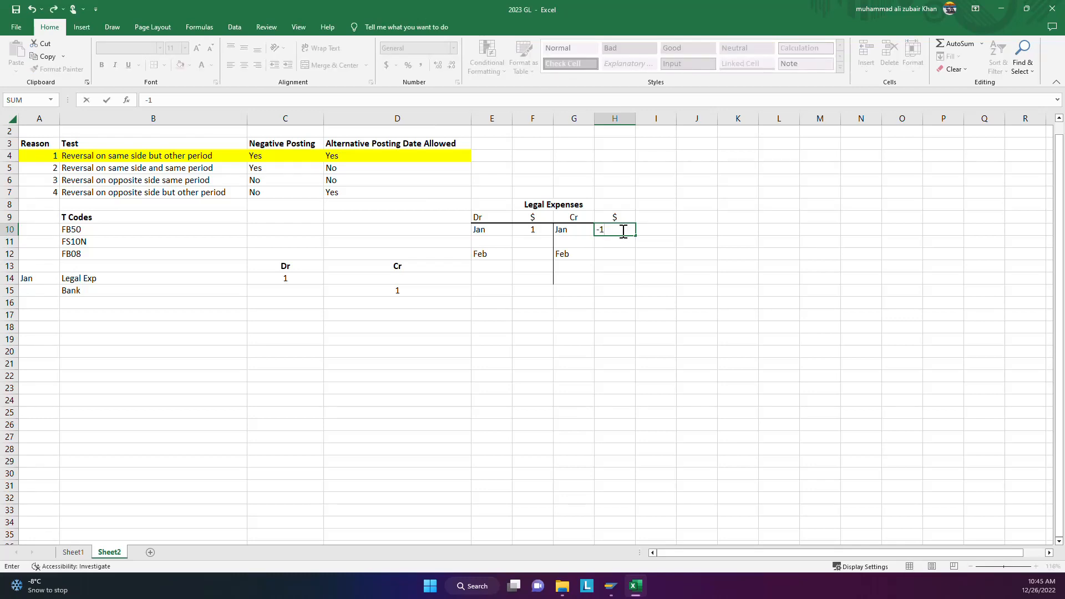
pyautogui.press('Return')
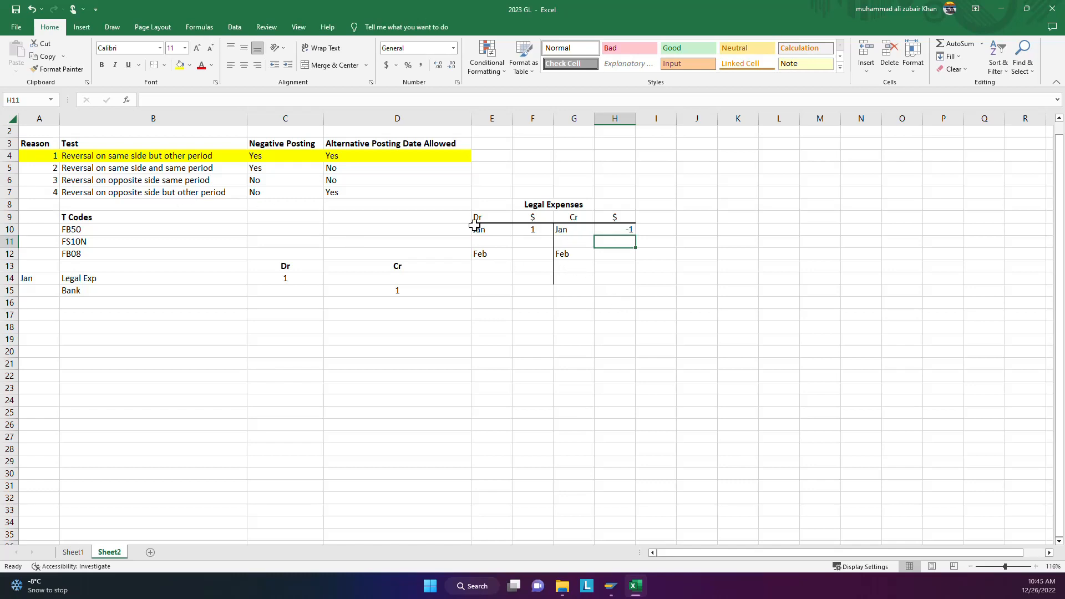
# Clear the January credit amount in the T-account and select the four reversal test descriptions.
pyautogui.moveTo(203, 158); pyautogui.dragTo(203, 167)
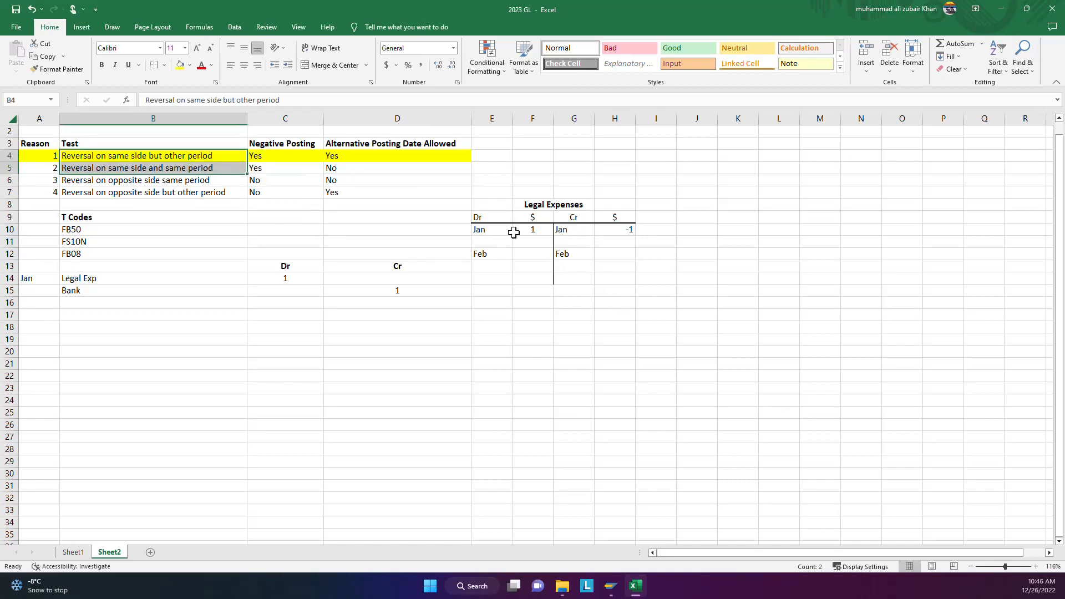
pyautogui.moveTo(511, 267); pyautogui.dragTo(512, 257)
pyautogui.moveTo(213, 180); pyautogui.dragTo(214, 187)
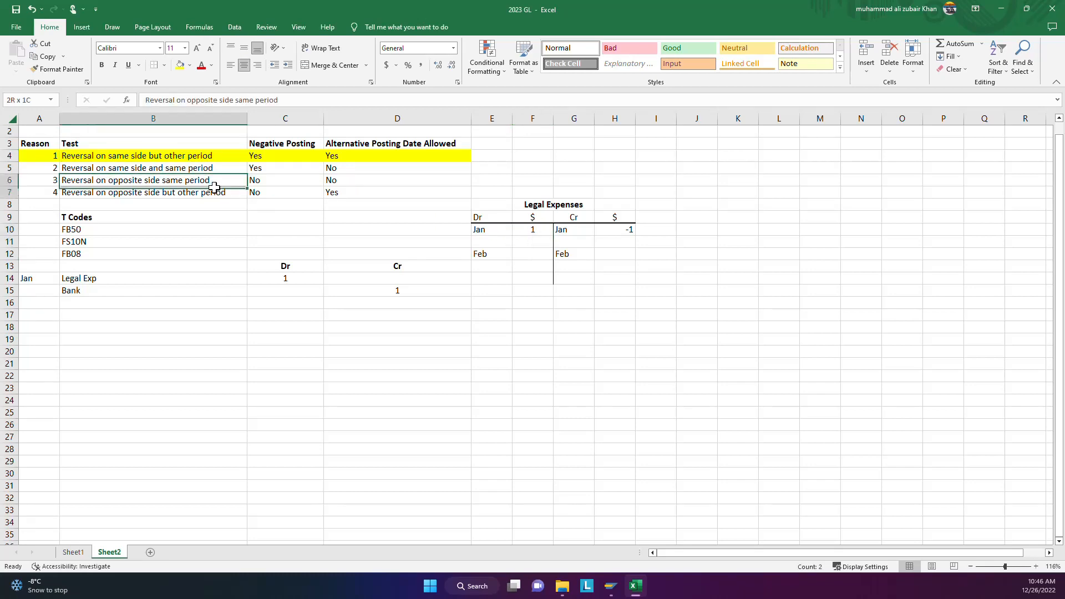
pyautogui.moveTo(613, 242); pyautogui.dragTo(616, 270)
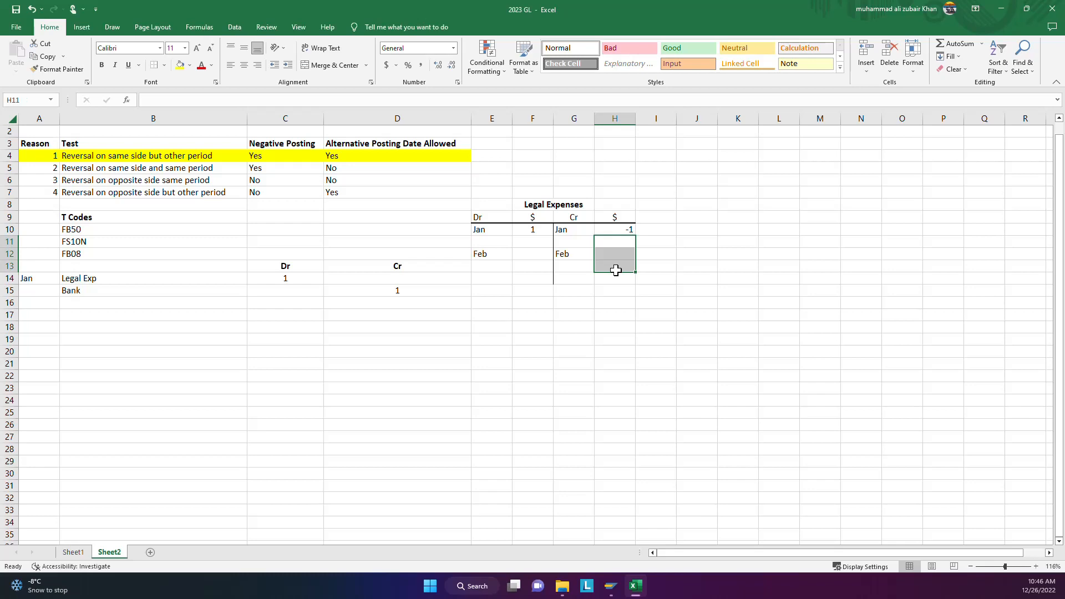
pyautogui.click(624, 225)
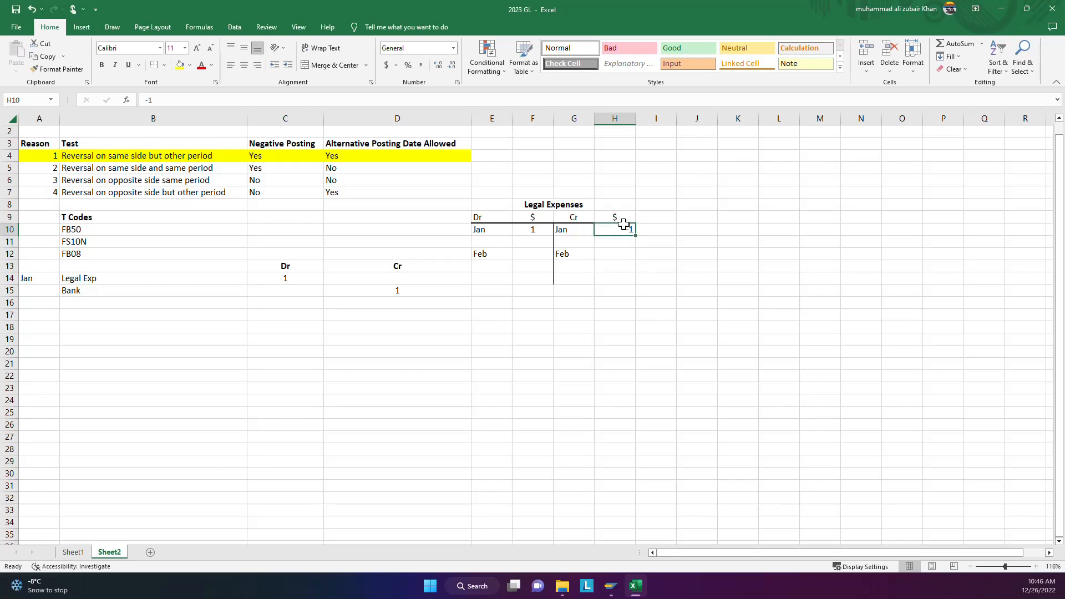
pyautogui.press('Delete')
pyautogui.click(195, 160)
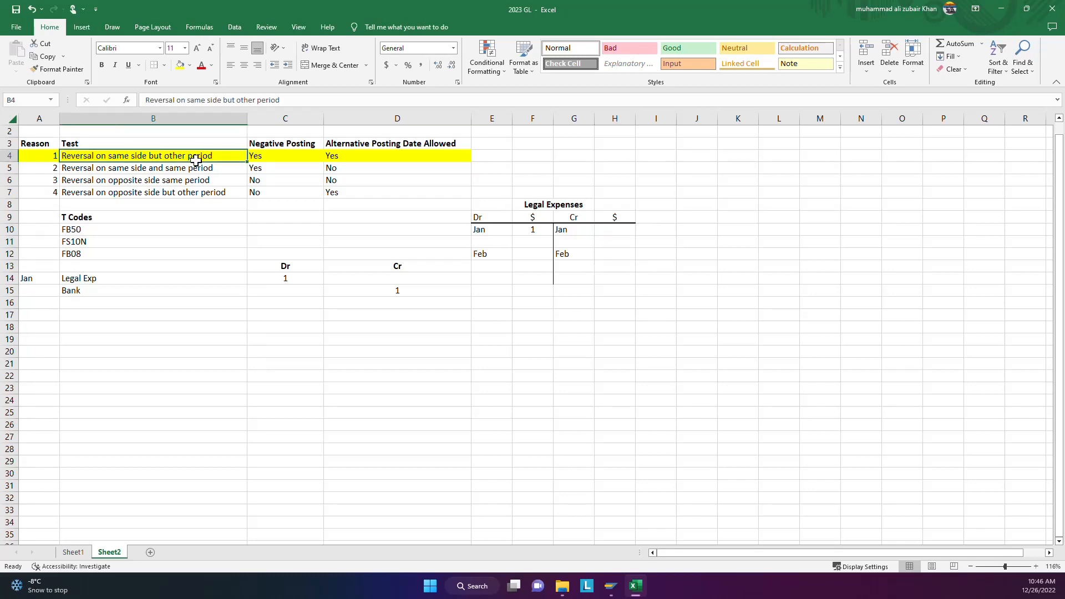
pyautogui.moveTo(196, 160); pyautogui.dragTo(197, 198)
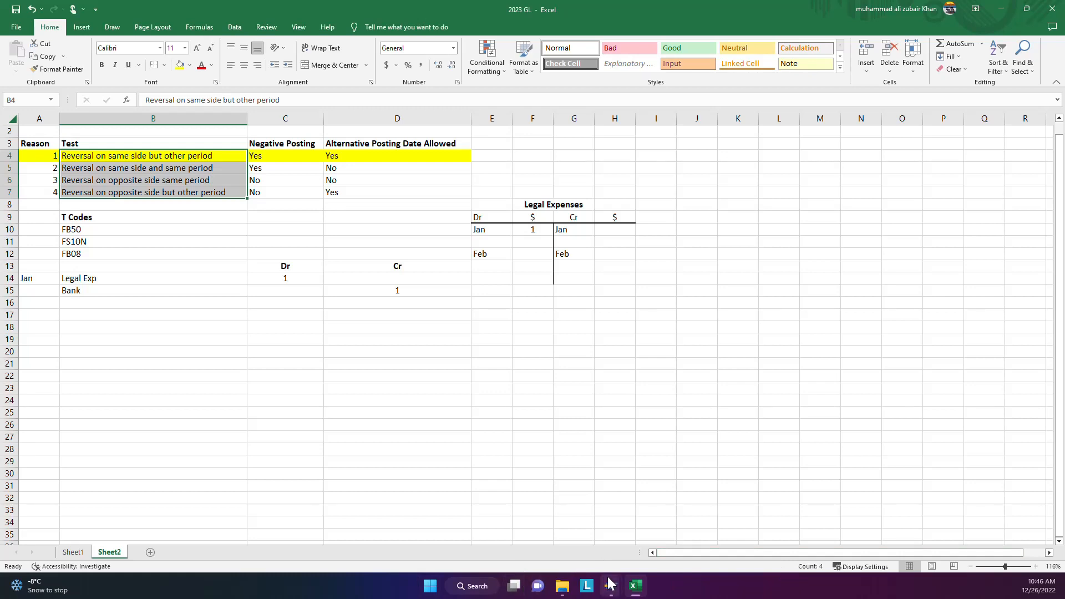
# Switch to the SAP Reverse Document window and cancel the log-off prompt.
pyautogui.click(644, 551)
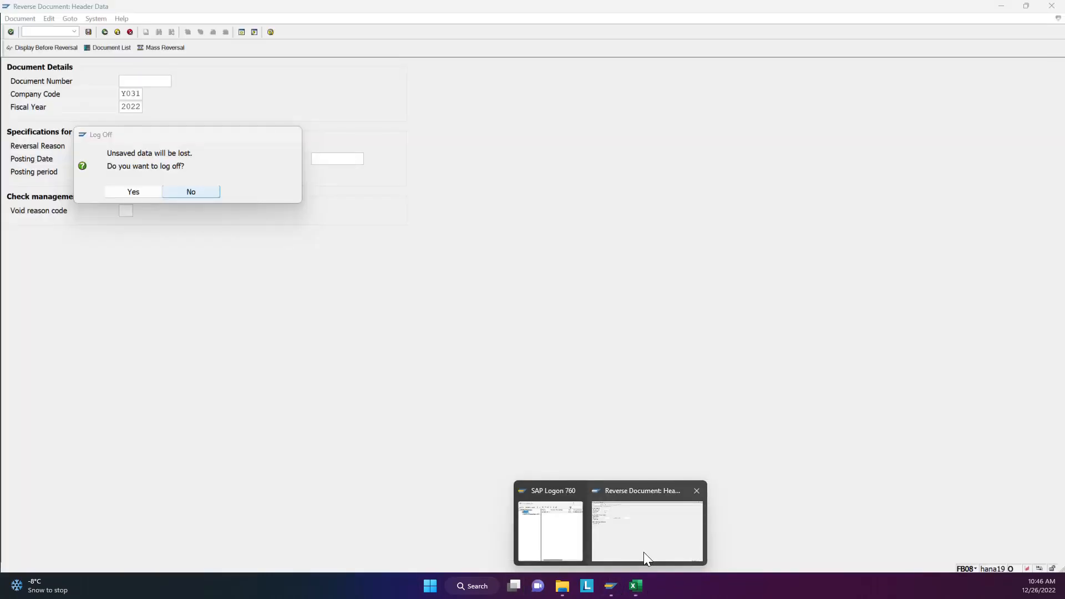
pyautogui.press('Escape')
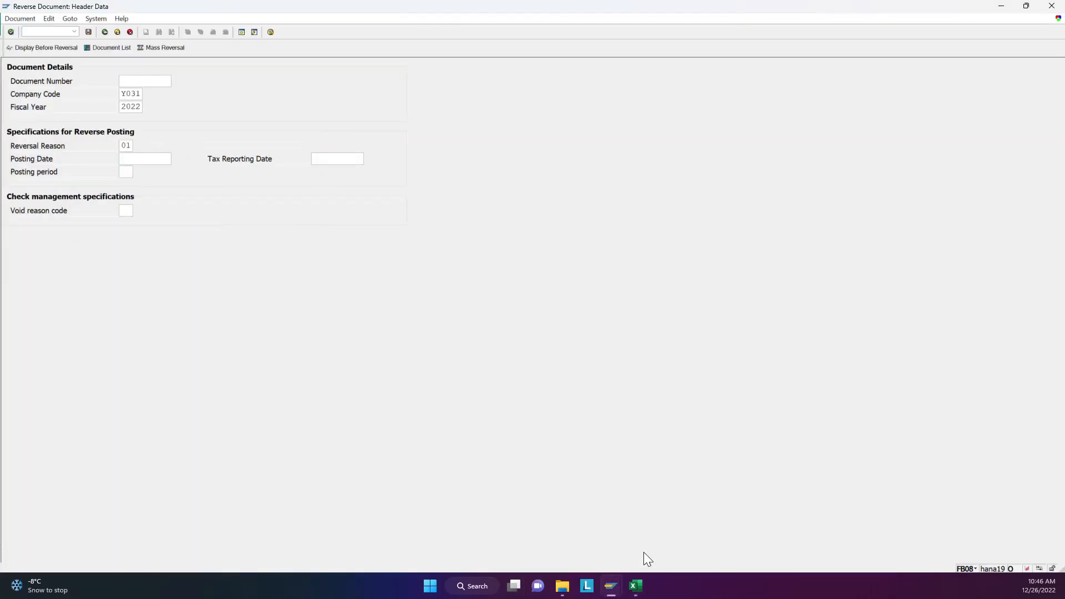
pyautogui.write('PP')
pyautogui.moveTo(613, 590)
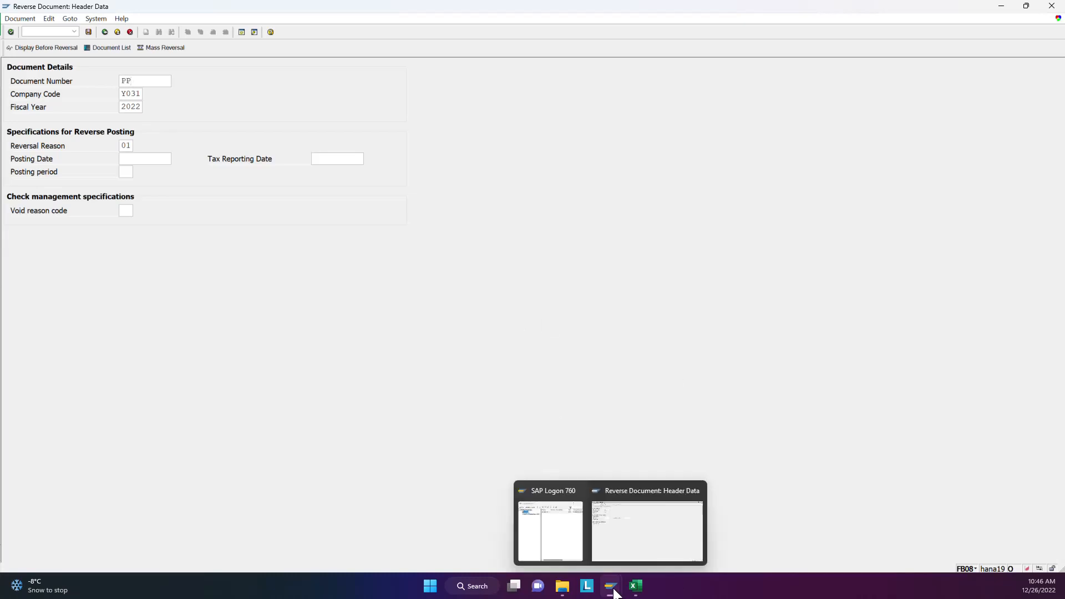
# Return to the Excel workbook and review the transaction codes FB50, FS10N and FB08.
pyautogui.click(636, 586)
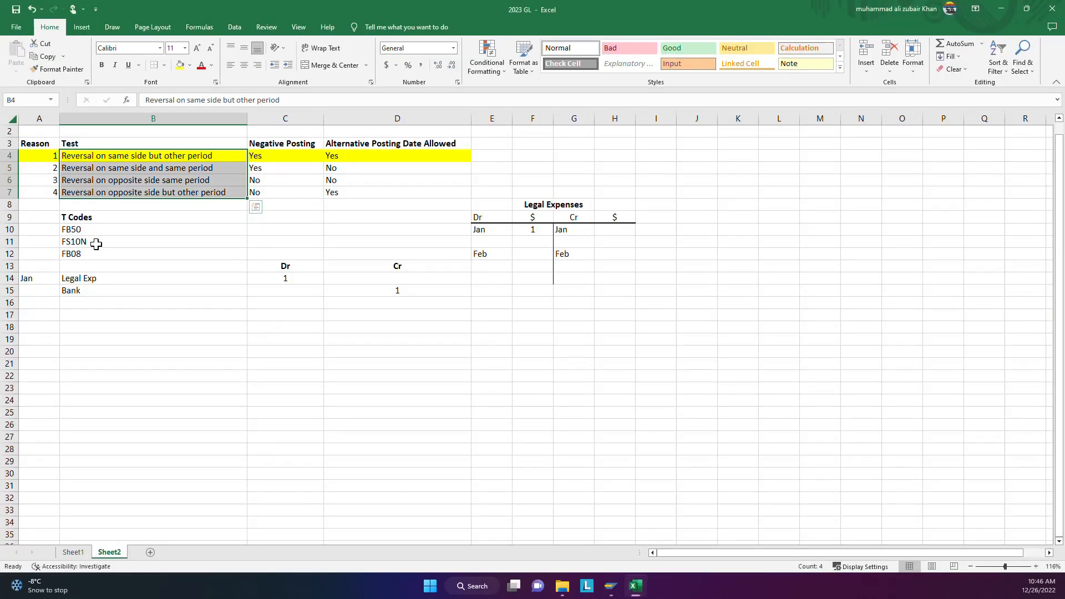
pyautogui.moveTo(85, 229); pyautogui.dragTo(111, 252)
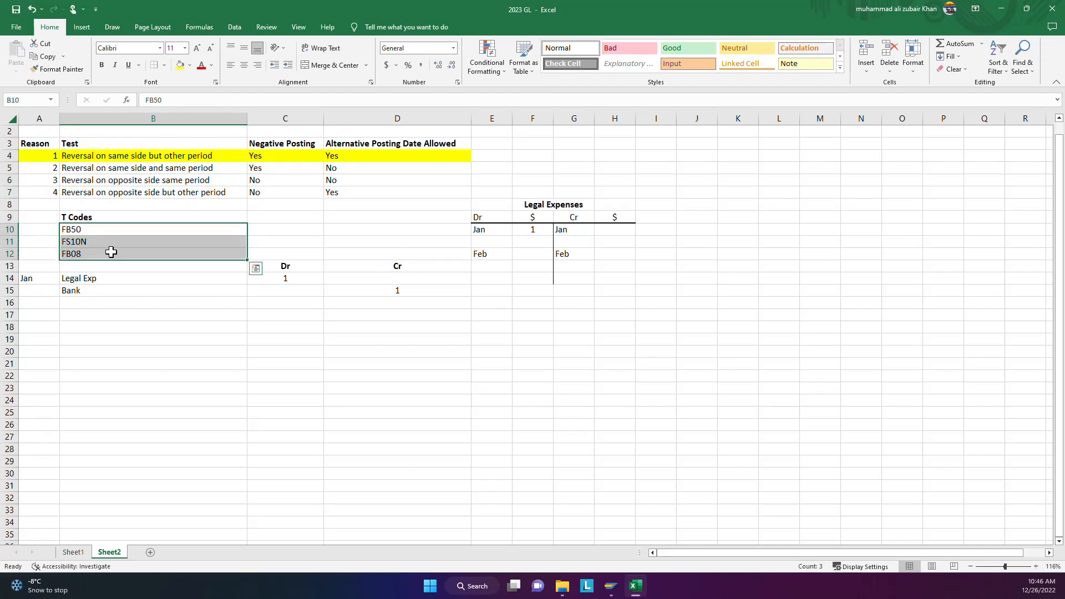
pyautogui.click(88, 231)
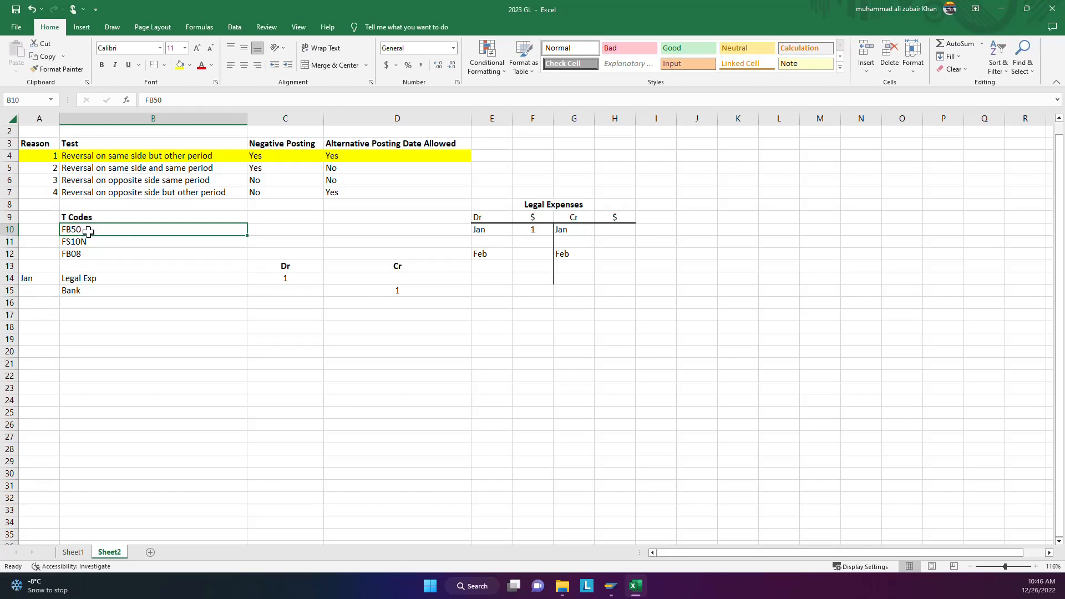
# Set the debit-side January label to MAR and open the debit-side February label for editing.
pyautogui.click(484, 232)
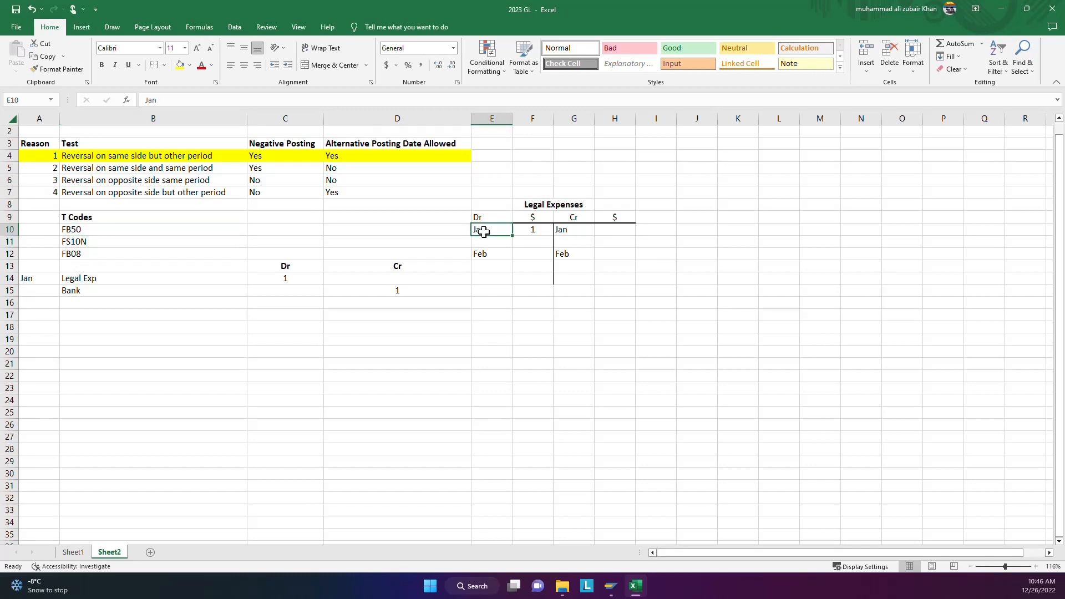
pyautogui.write('m')
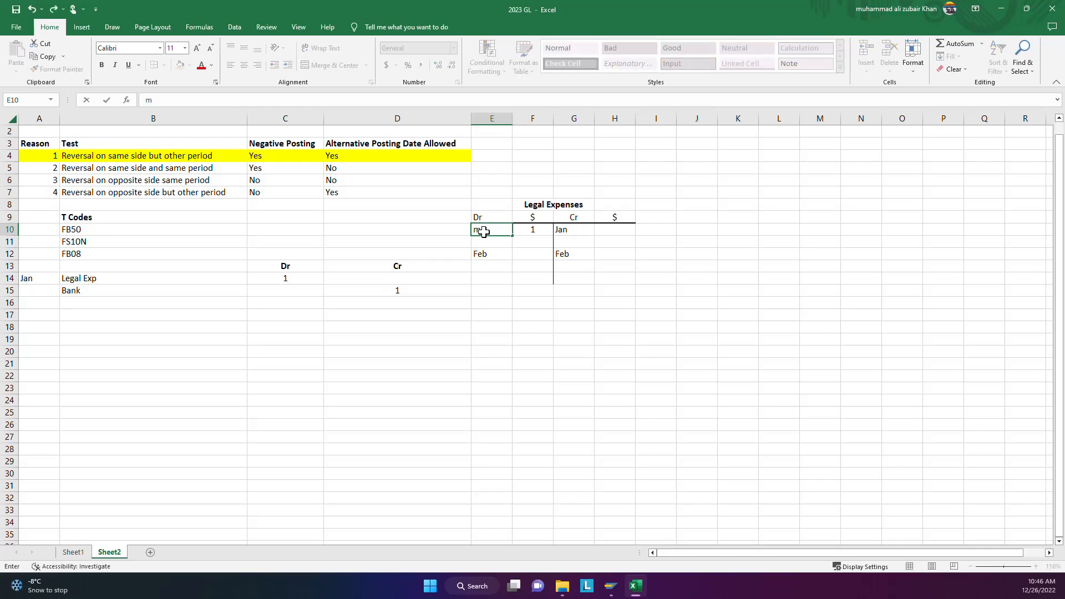
pyautogui.press('BackSpace')
pyautogui.write('MAR')
pyautogui.click(483, 254)
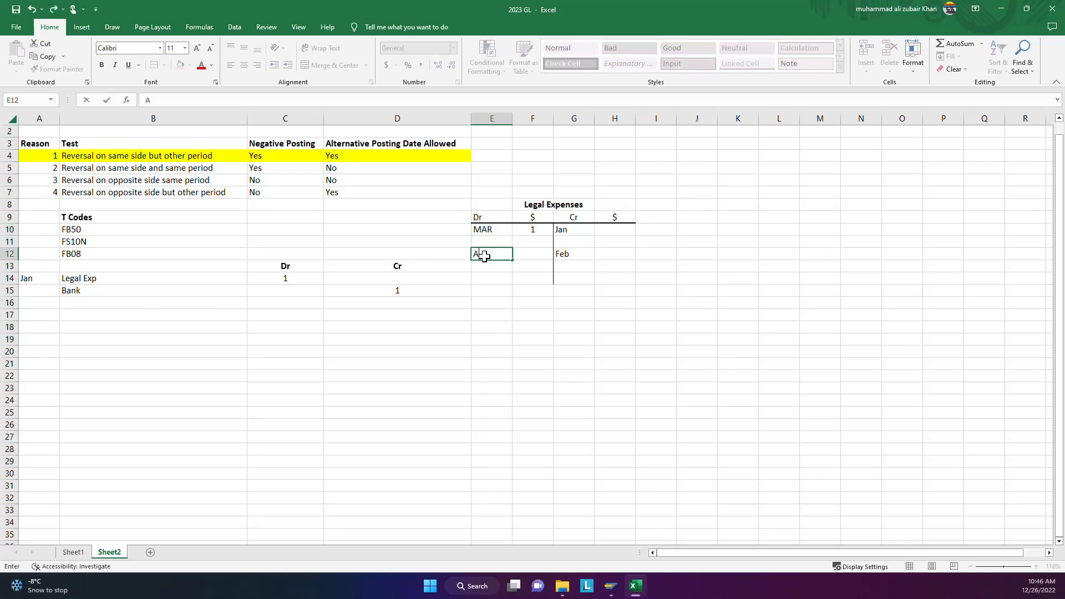
# Switch to SAP Easy Access, start transaction SPRO and open the SAP Reference IMG.
pyautogui.write('SPR')
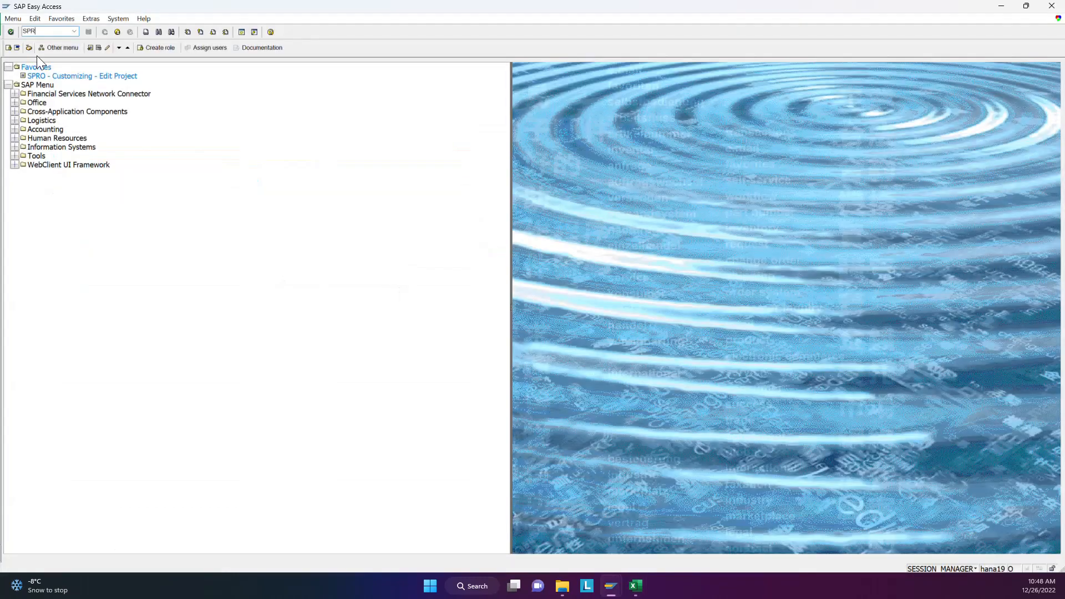
pyautogui.write('O')
pyautogui.press('Return')
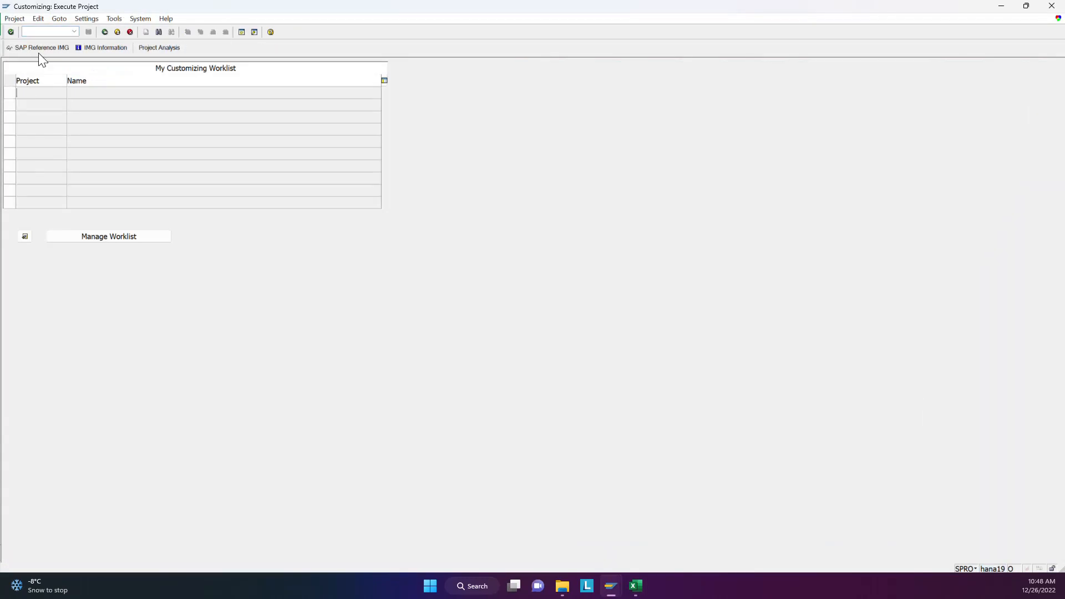
pyautogui.click(38, 51)
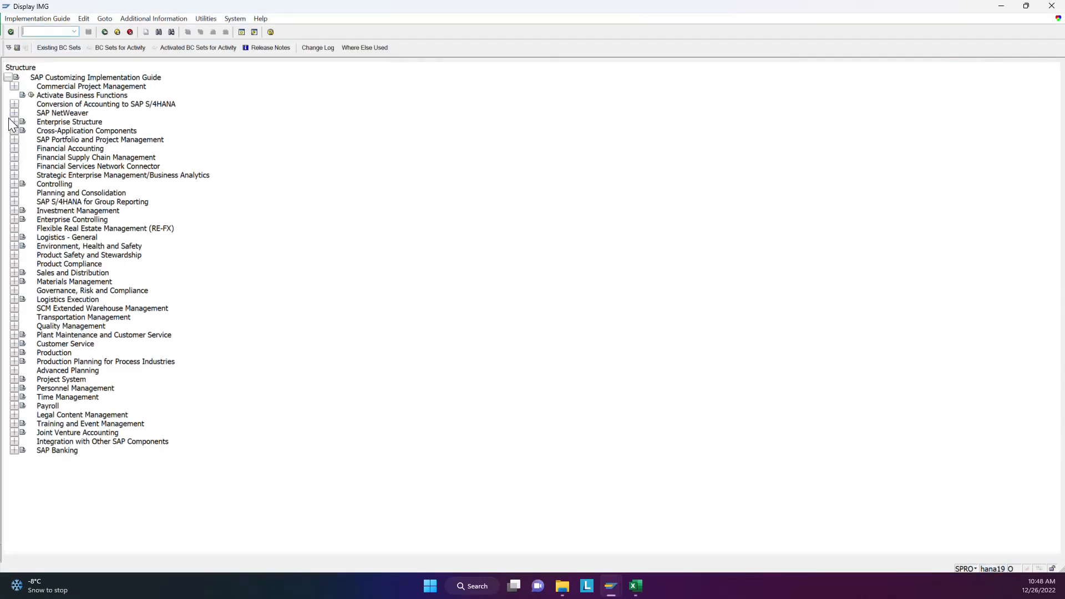
# Open the Permit Negative Posting activity under Financial Accounting, General Ledger Accounting, Business Transactions, Adjustment Posting/Reversal.
pyautogui.click(14, 148)
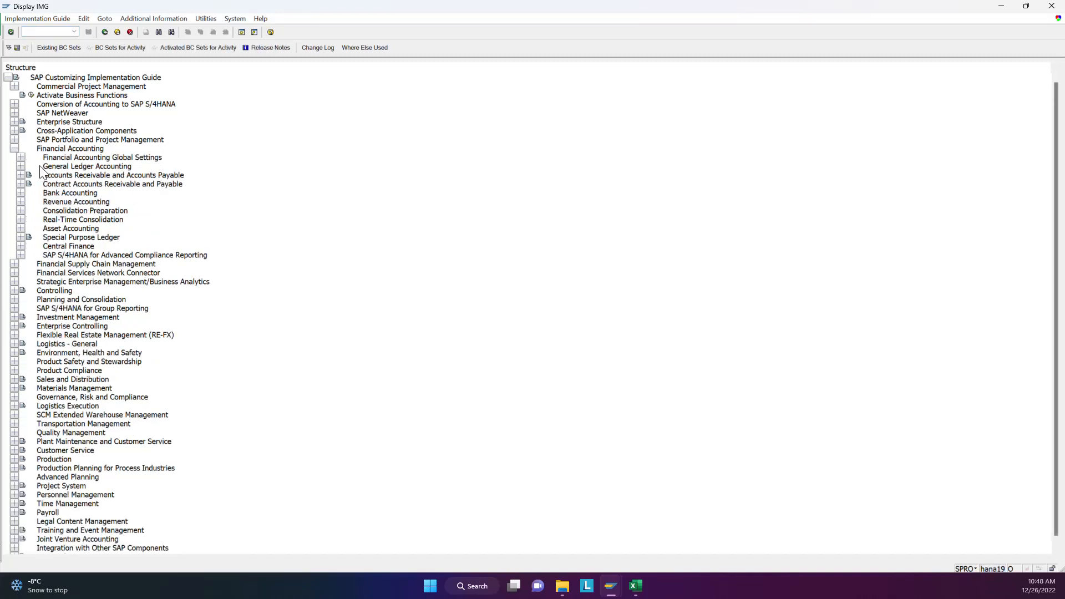
pyautogui.click(21, 166)
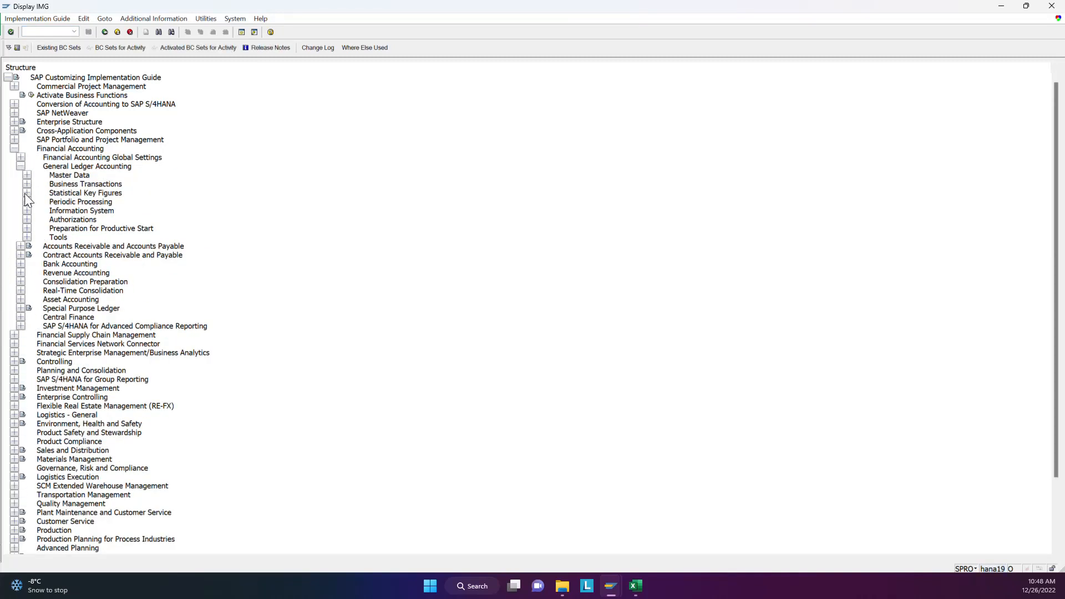
pyautogui.click(27, 184)
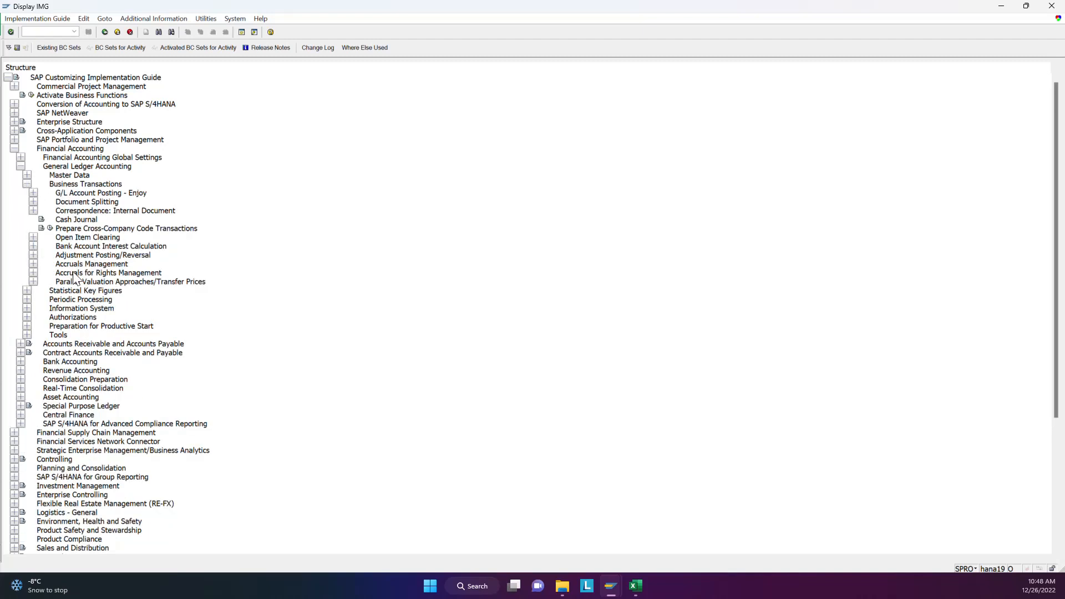
pyautogui.click(33, 255)
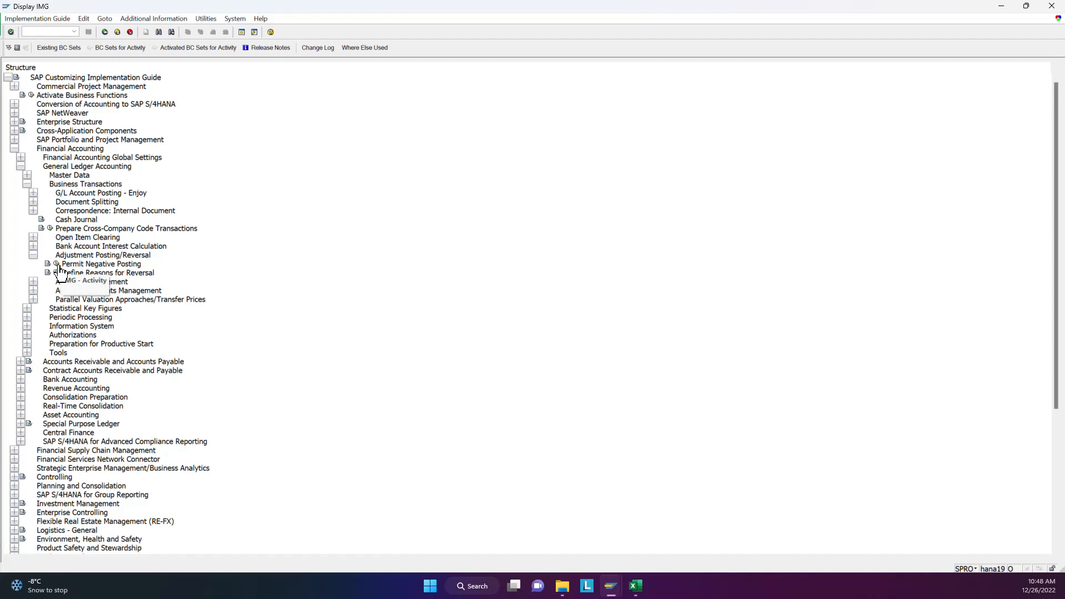
pyautogui.click(56, 264)
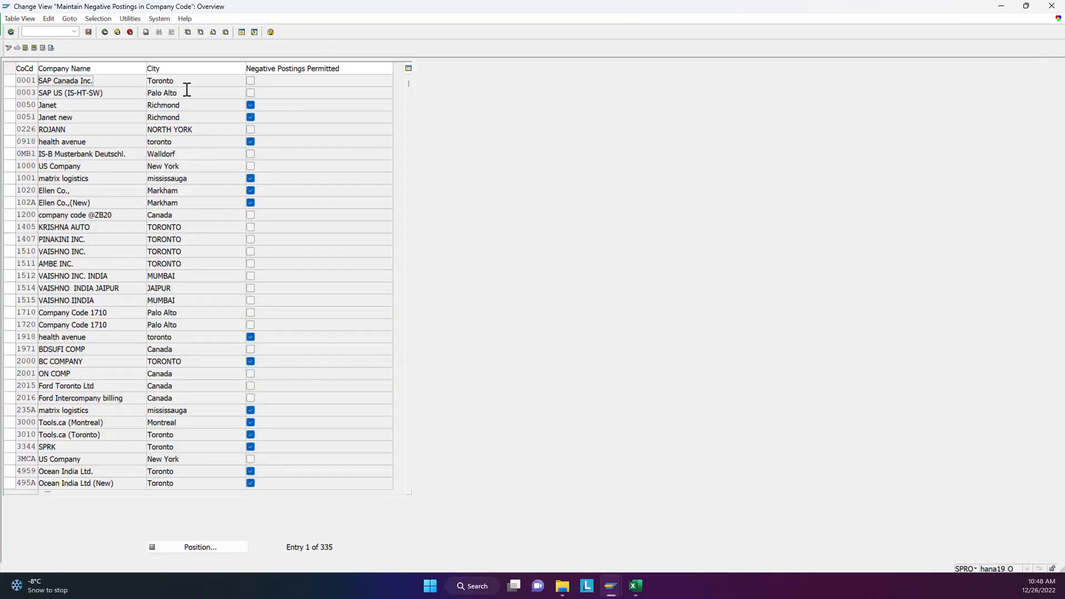
# Position the company code list on Y031 and check its Negative Postings Permitted setting.
pyautogui.click(208, 548)
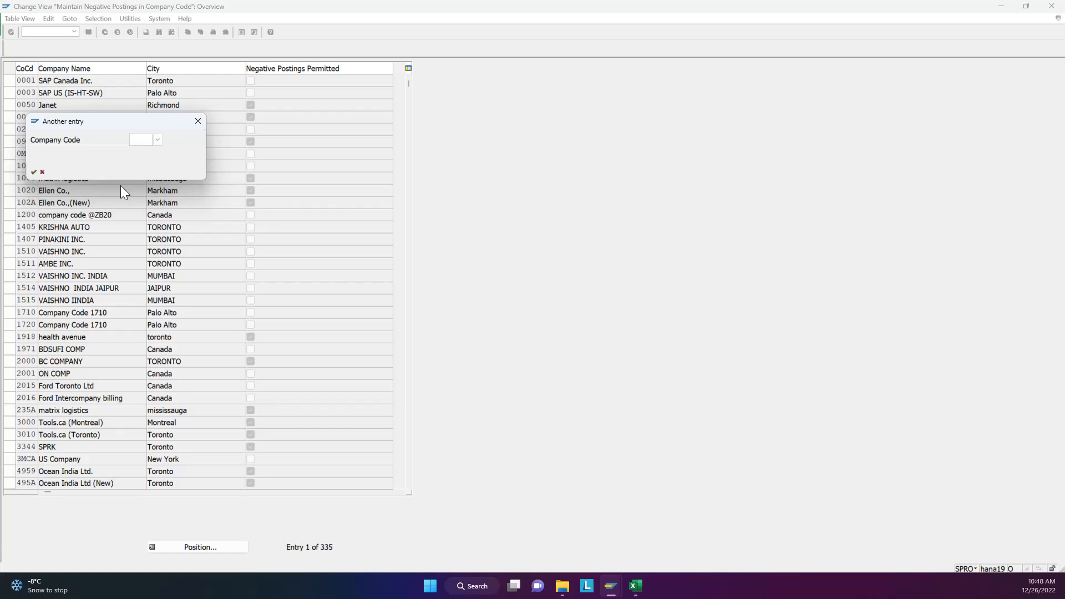
pyautogui.write('Y031')
pyautogui.click(31, 172)
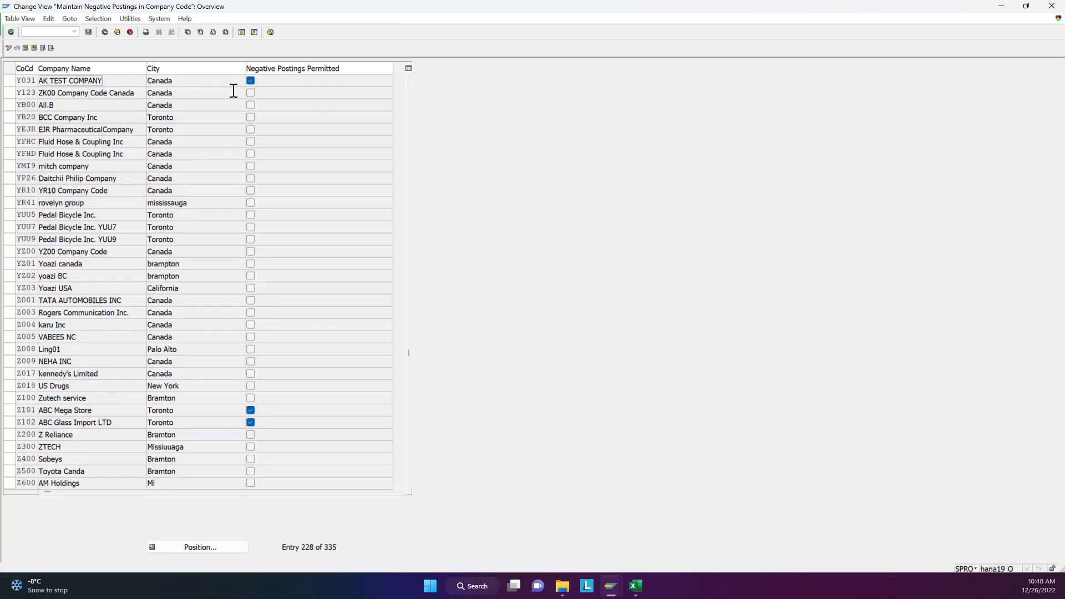
pyautogui.click(250, 81)
# Return to the IMG and open Define Reasons for Reversal to review the negative posting and alternative date settings of the reasons.
pyautogui.click(105, 32)
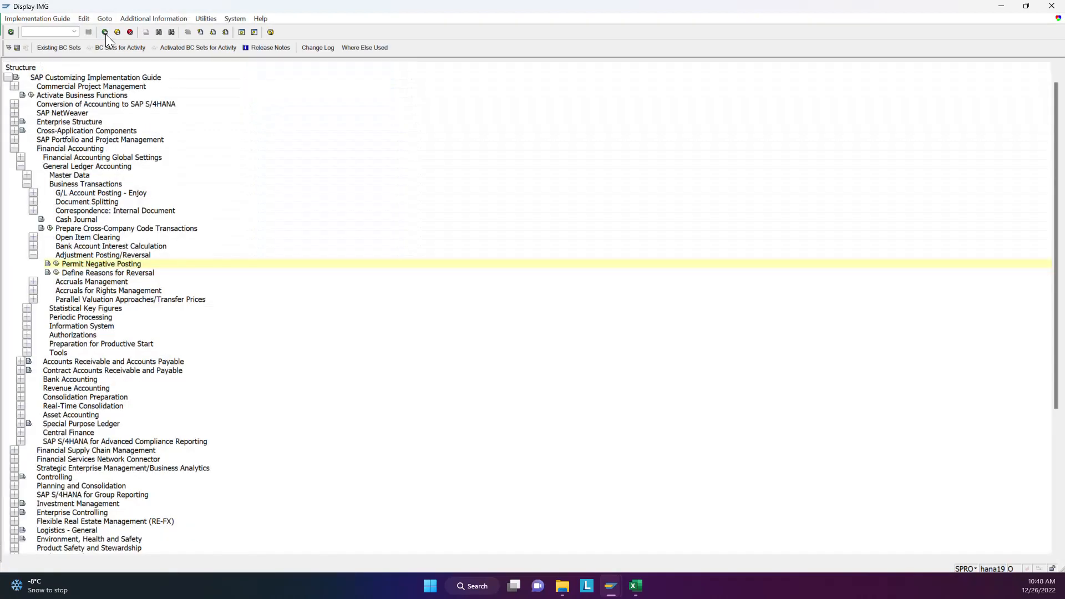
pyautogui.click(57, 273)
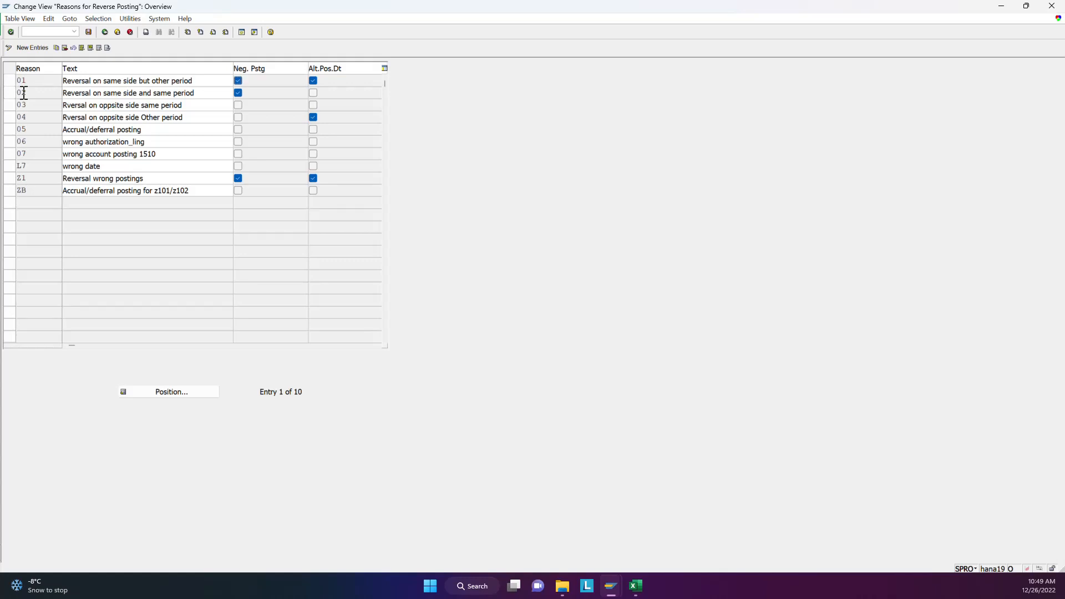
pyautogui.moveTo(27, 93); pyautogui.dragTo(9, 94)
# Start transaction FB50 and enter 01.03.2022 as both the document date and the posting date.
pyautogui.click(64, 35)
pyautogui.write('/NFB50')
pyautogui.press('Return')
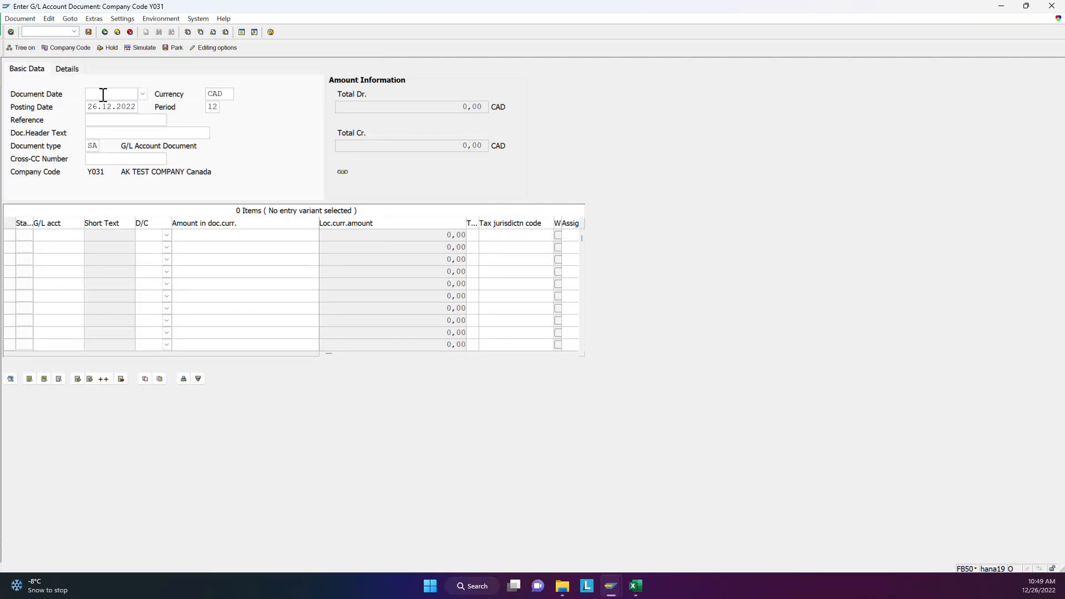
pyautogui.write('01.03.2022')
pyautogui.press('Tab')
pyautogui.press('Delete')
pyautogui.write('01.03')
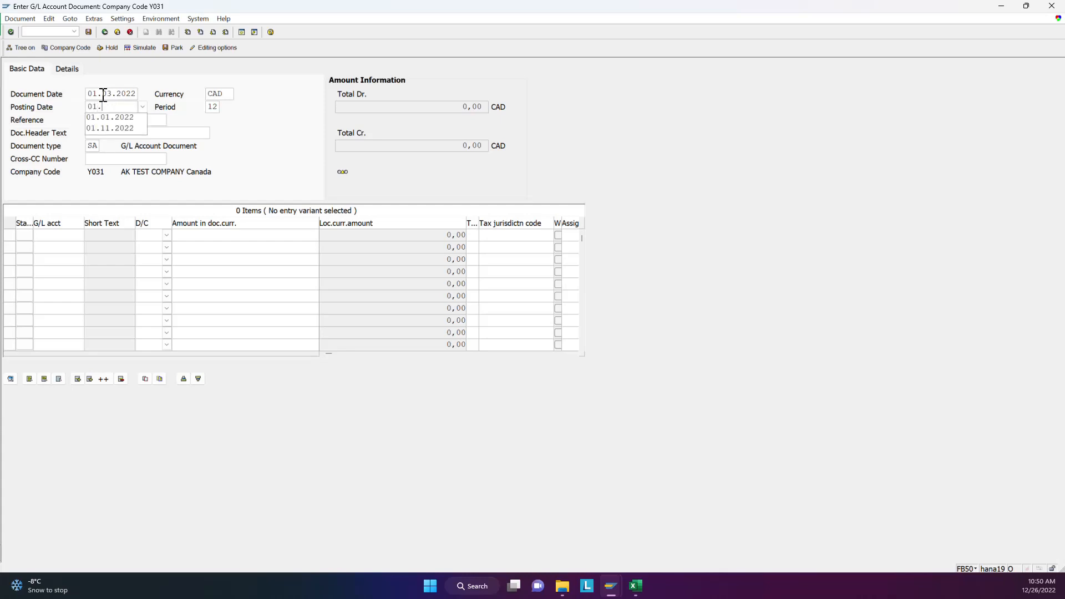
pyautogui.write('.2022')
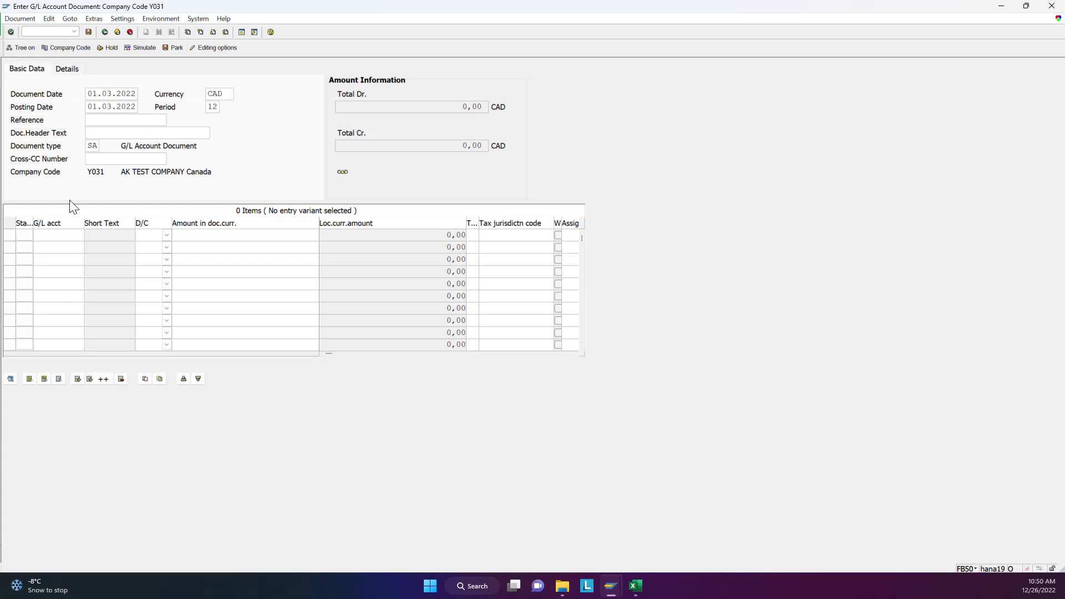
# Accept the posting period adjustment for the entered date and dismiss the line item selection dialog.
pyautogui.click(62, 233)
pyautogui.press('Return')
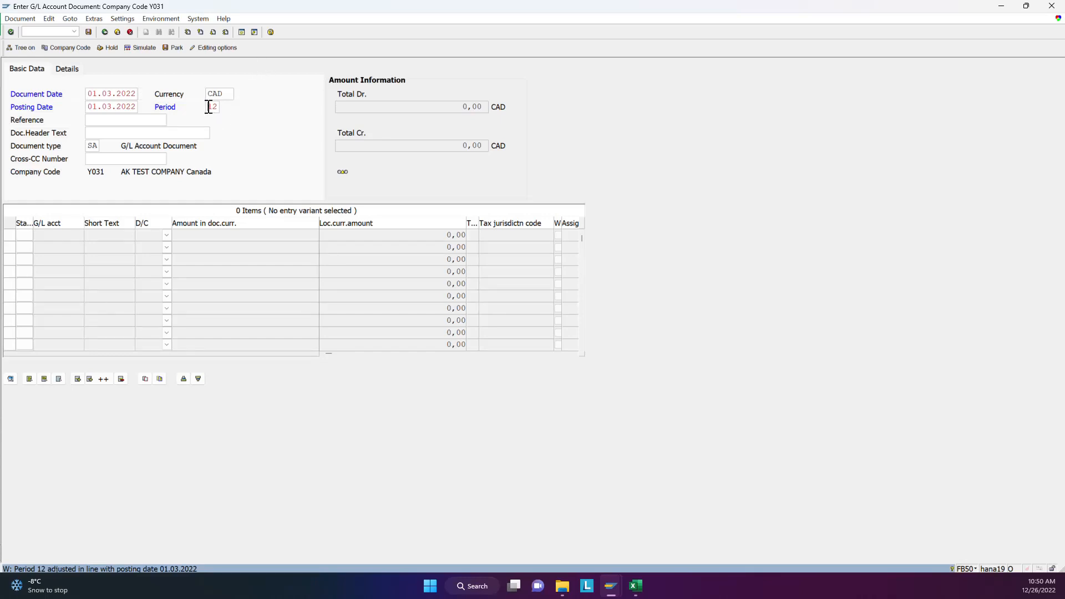
pyautogui.moveTo(207, 105); pyautogui.dragTo(223, 107)
pyautogui.press('Return')
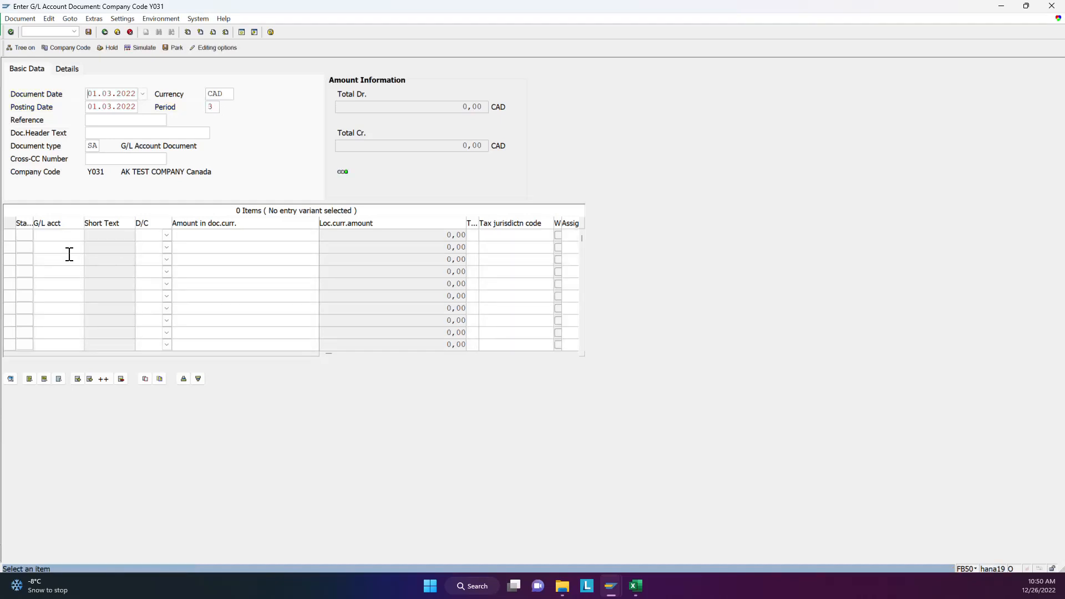
pyautogui.press('Return')
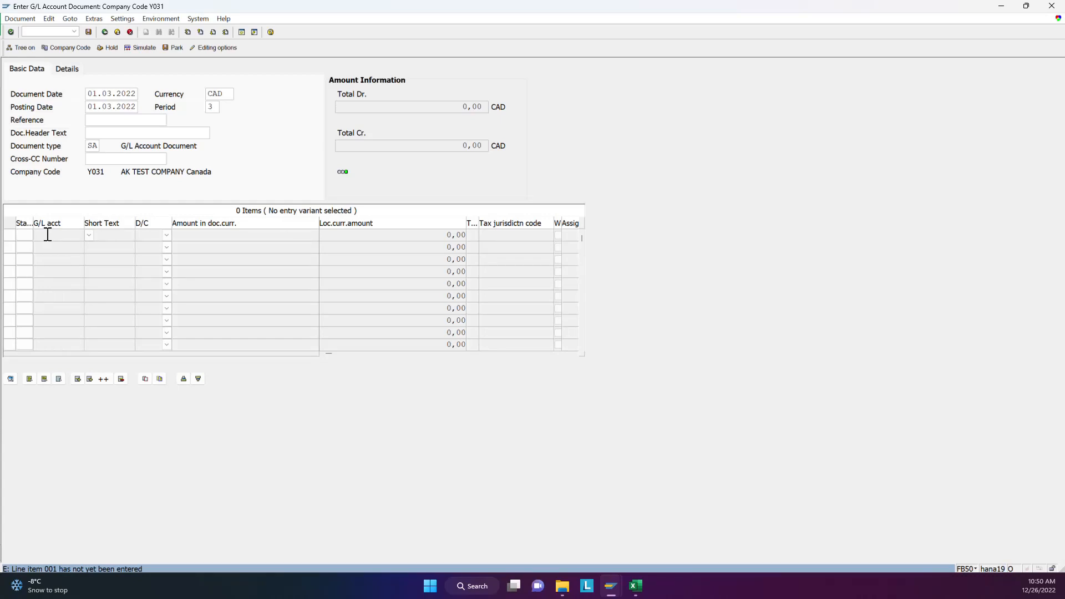
pyautogui.doubleClick(48, 235)
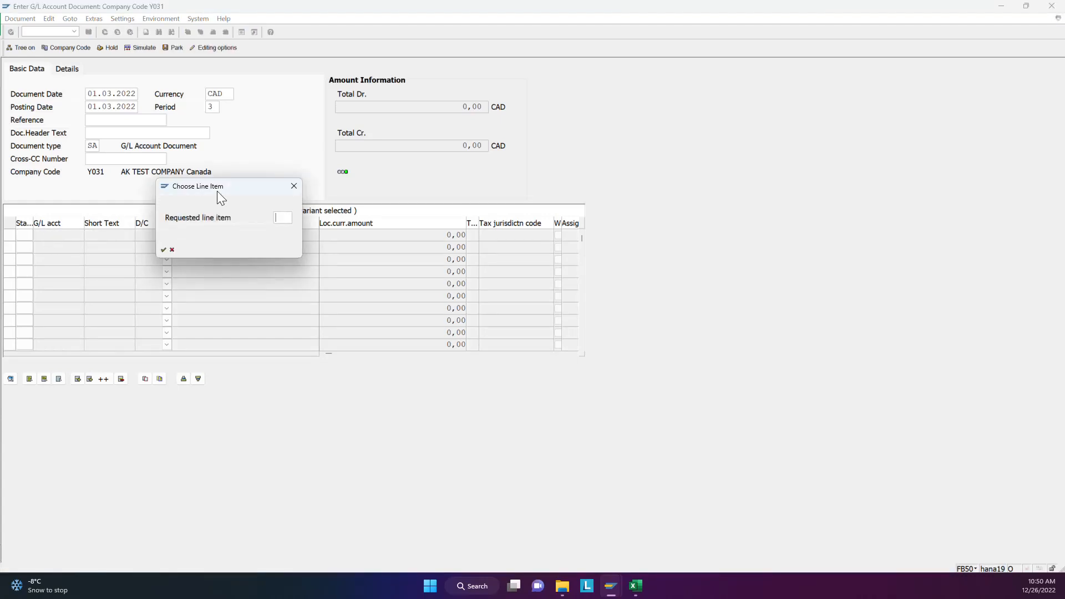
pyautogui.click(294, 186)
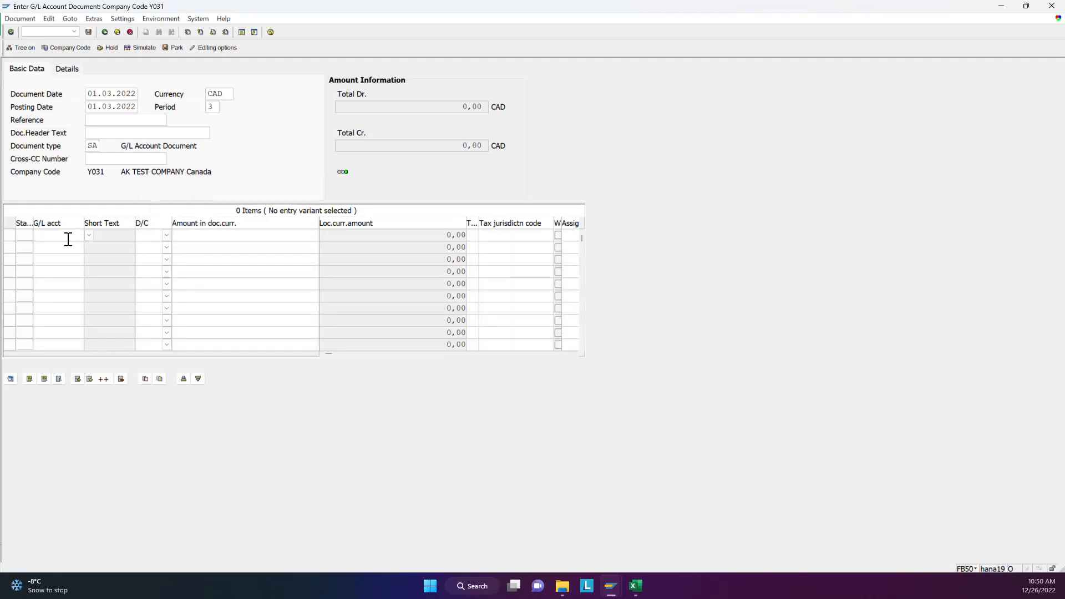
# Enter a debit line of 1 for G/L account 215040, Legal Expenses And Fines.
pyautogui.write('215')
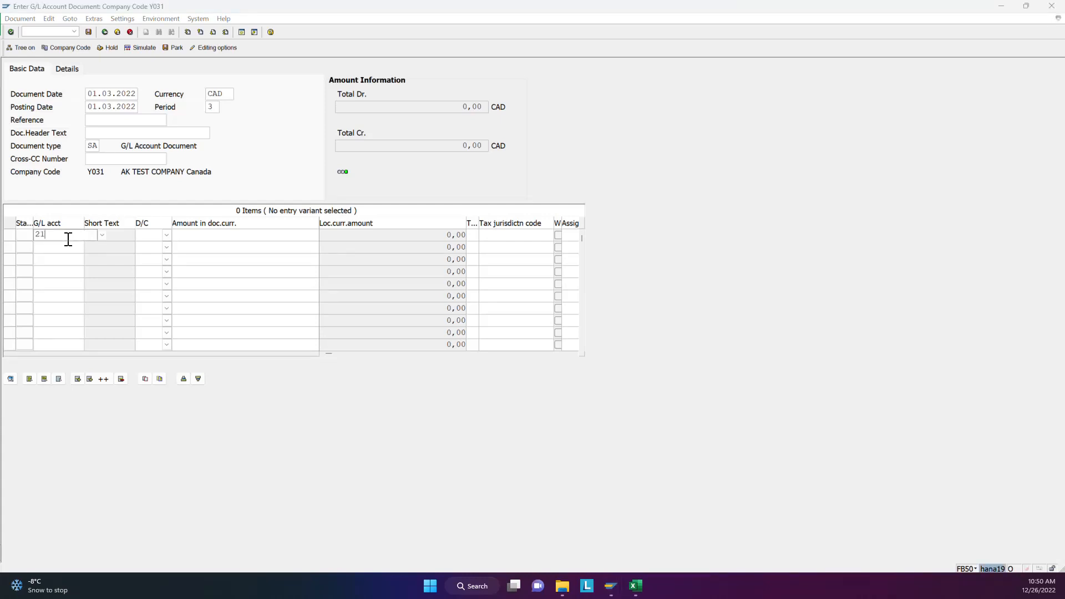
pyautogui.write('040')
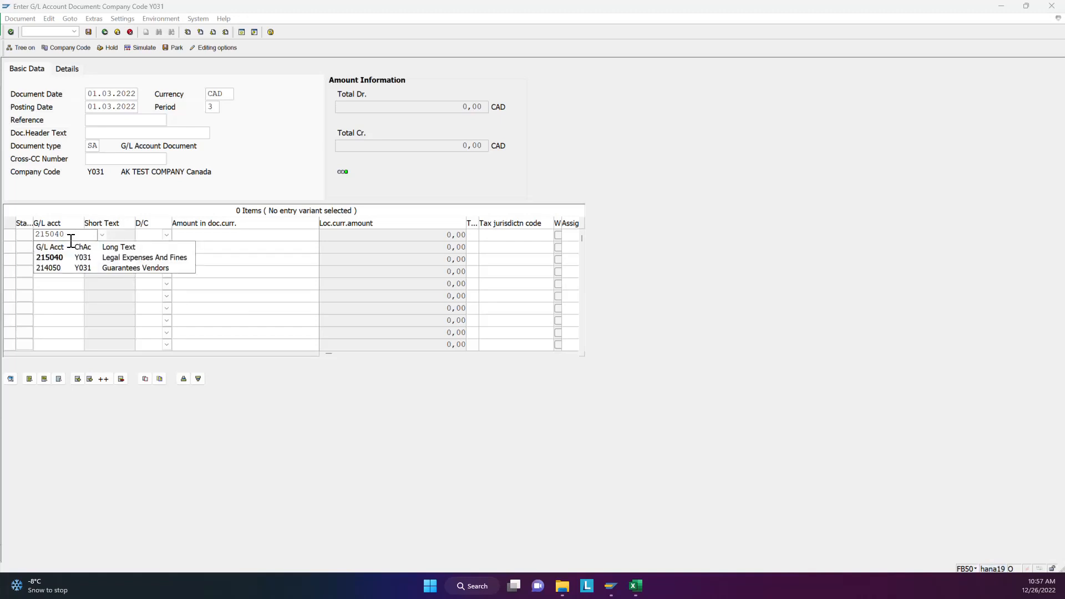
pyautogui.click(123, 257)
pyautogui.click(147, 234)
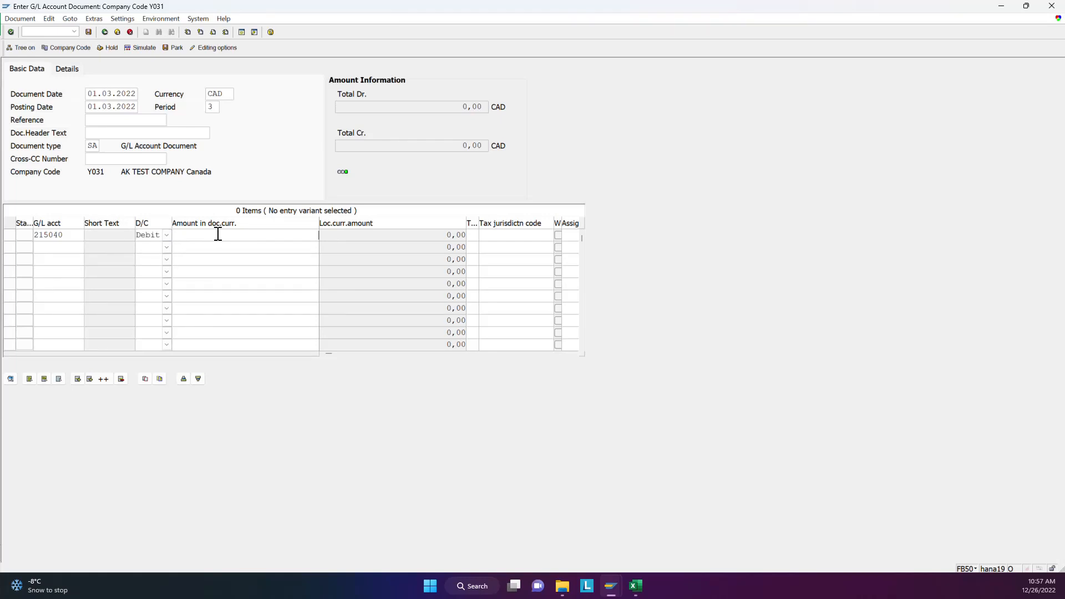
pyautogui.click(218, 234)
pyautogui.write('1')
# Enter a credit line of 1 for G/L account 100000, BANK Y031, on the second row.
pyautogui.click(48, 249)
pyautogui.write('1000')
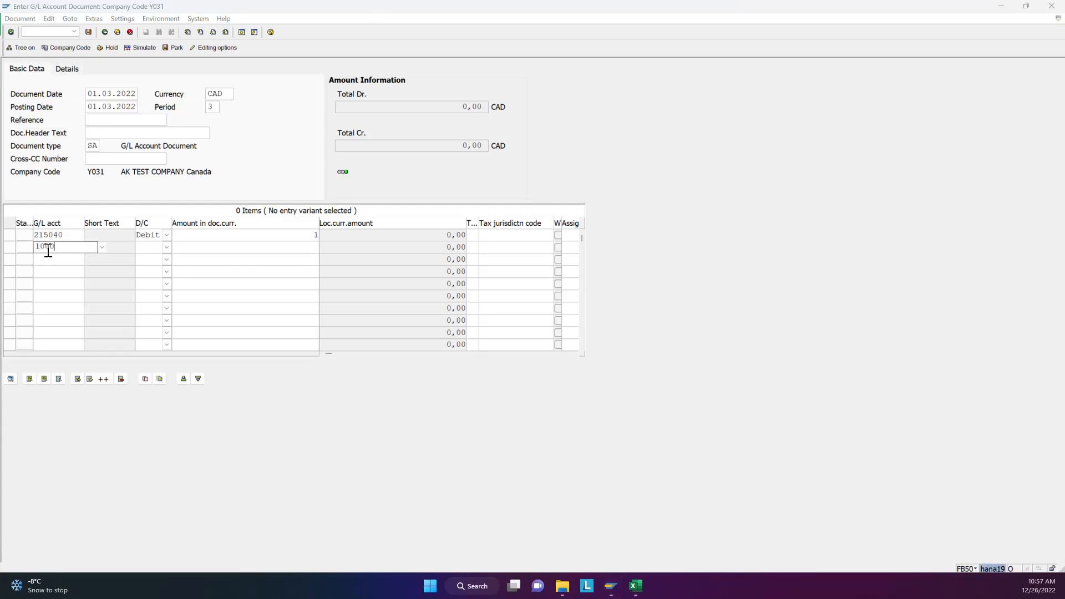
pyautogui.write('00')
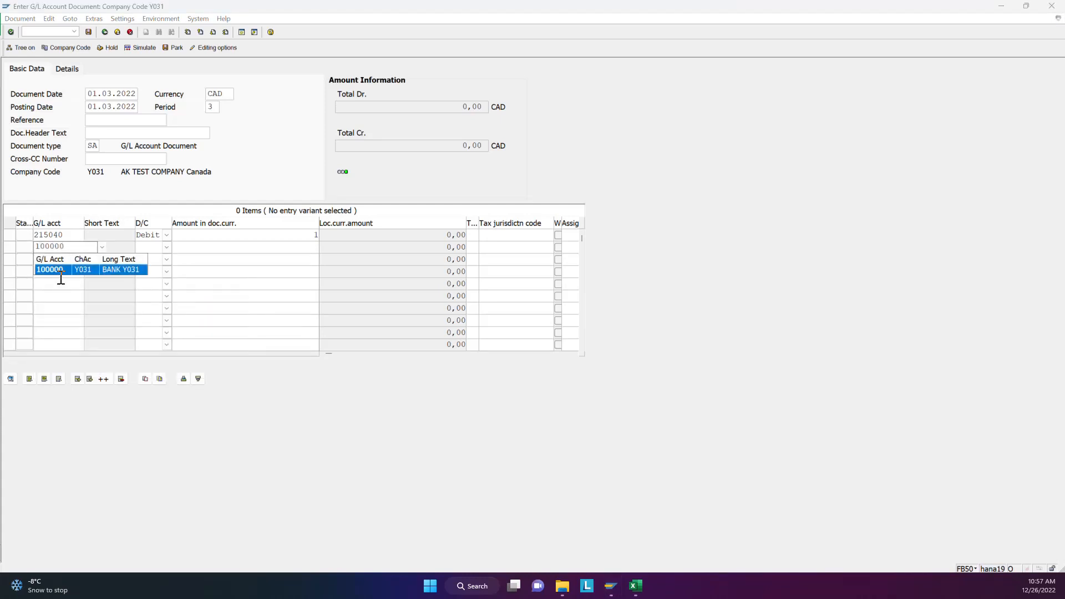
pyautogui.click(60, 273)
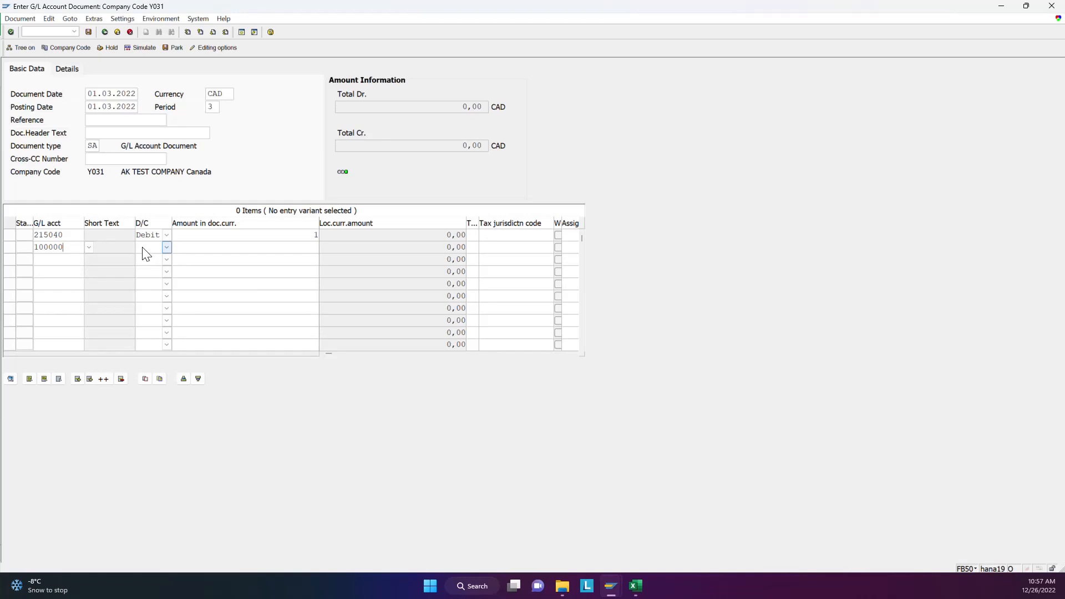
pyautogui.click(143, 249)
pyautogui.click(147, 258)
pyautogui.click(266, 246)
pyautogui.write('1')
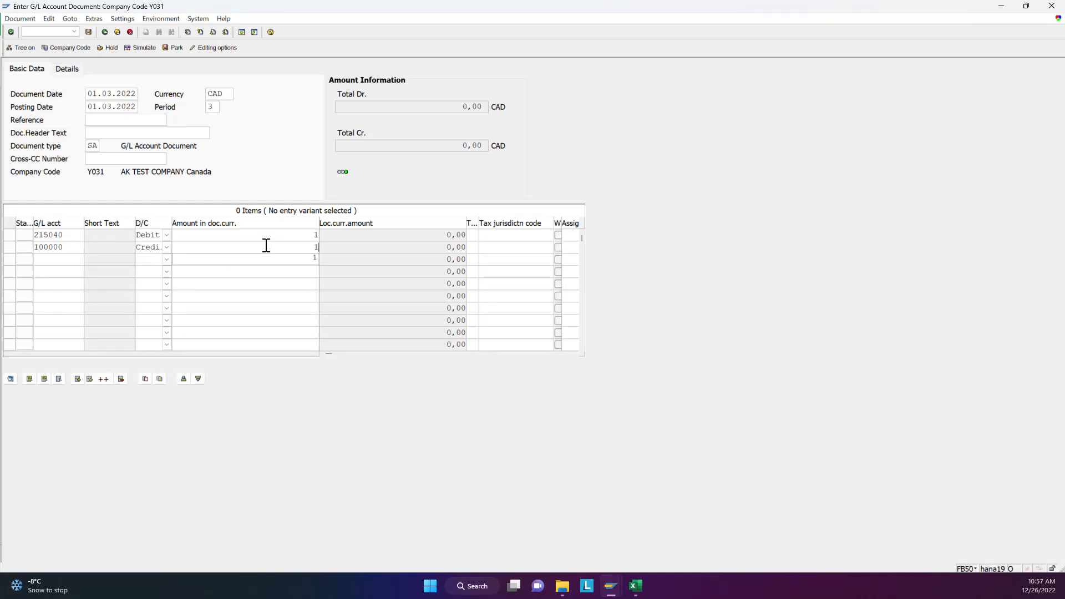
# Validate the line items, fill in the required personnel number on the legal expenses line, and post the document.
pyautogui.click(11, 32)
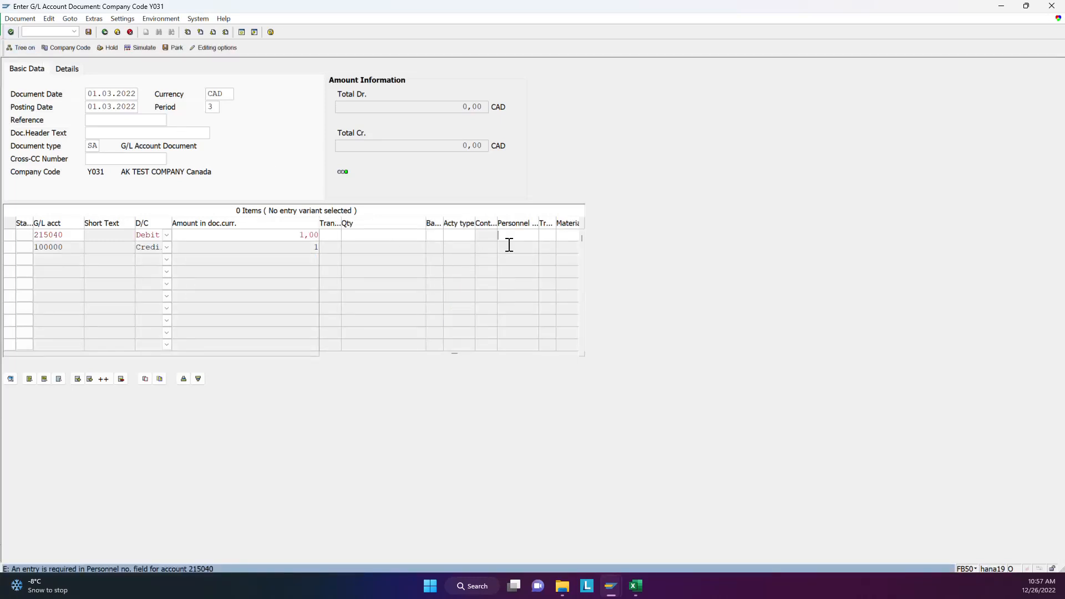
pyautogui.write('1')
pyautogui.click(11, 32)
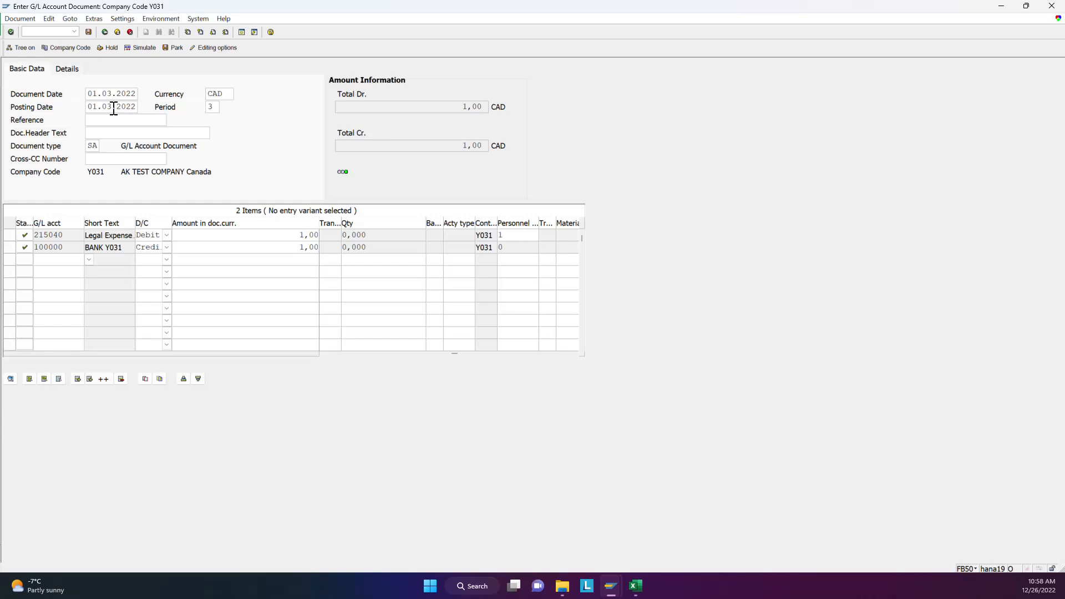
pyautogui.click(89, 32)
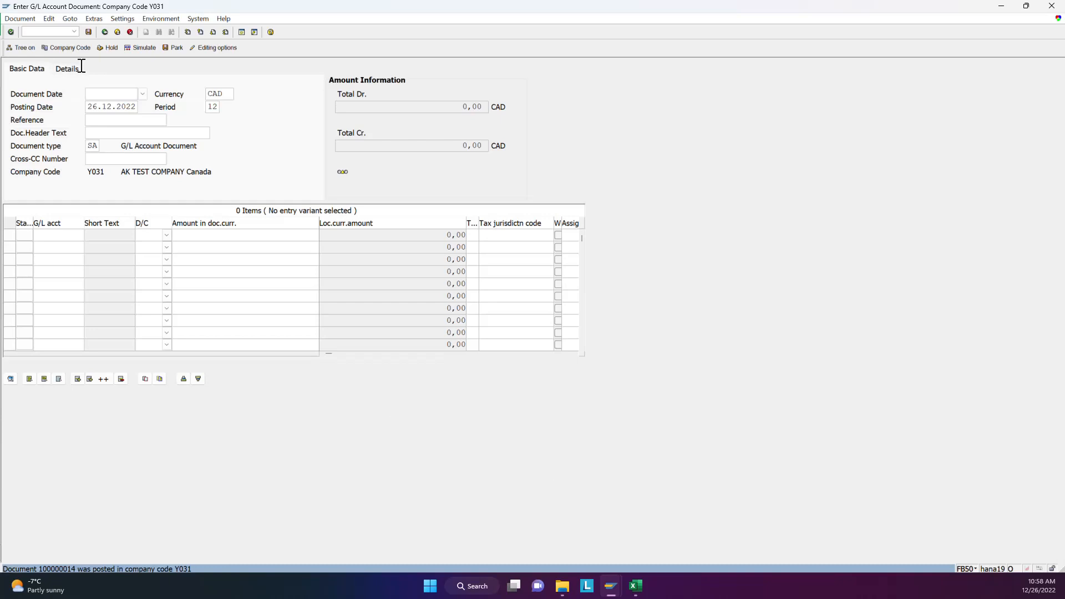
pyautogui.click(43, 32)
pyautogui.write('/NFB08')
pyautogui.press('Return')
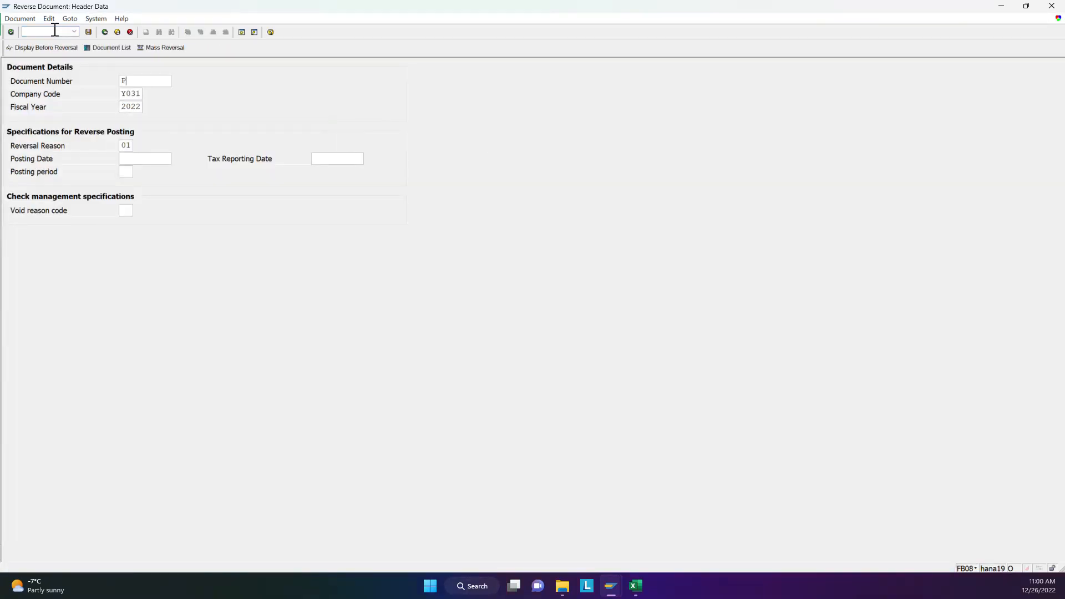
pyautogui.write('P')
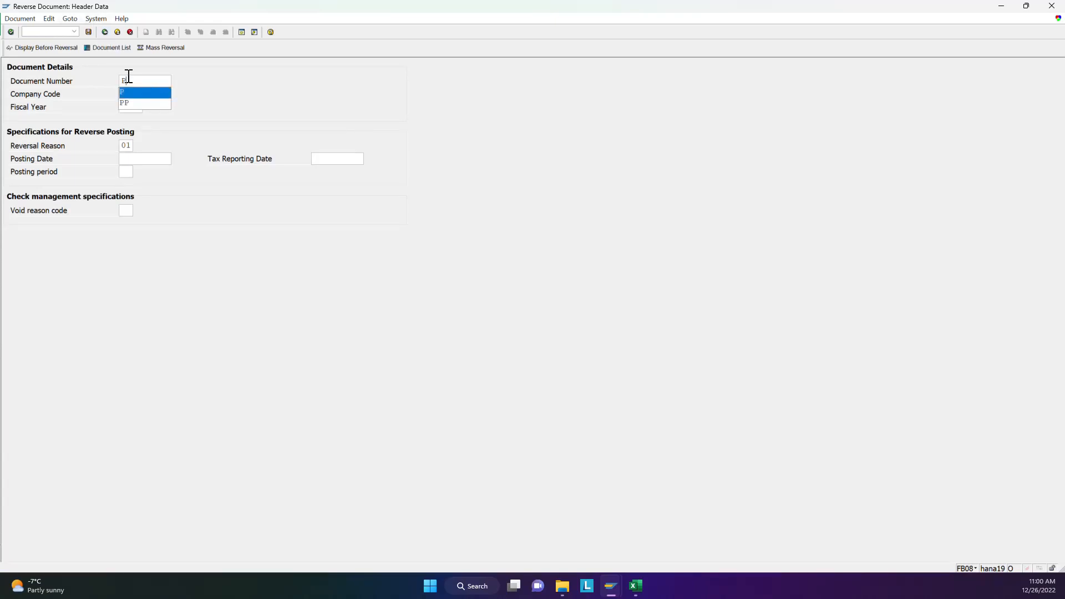
pyautogui.press('Escape')
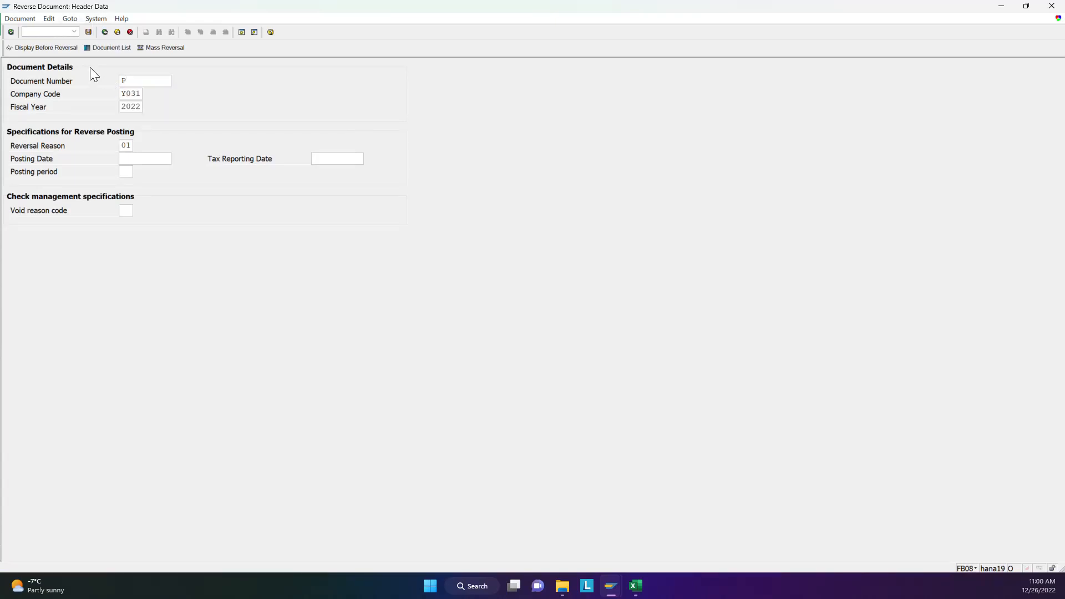
# Leave the Reverse Document transaction and open the G/L account balance display with transaction FS10N.
pyautogui.click(61, 33)
pyautogui.write('/n')
pyautogui.press('Return')
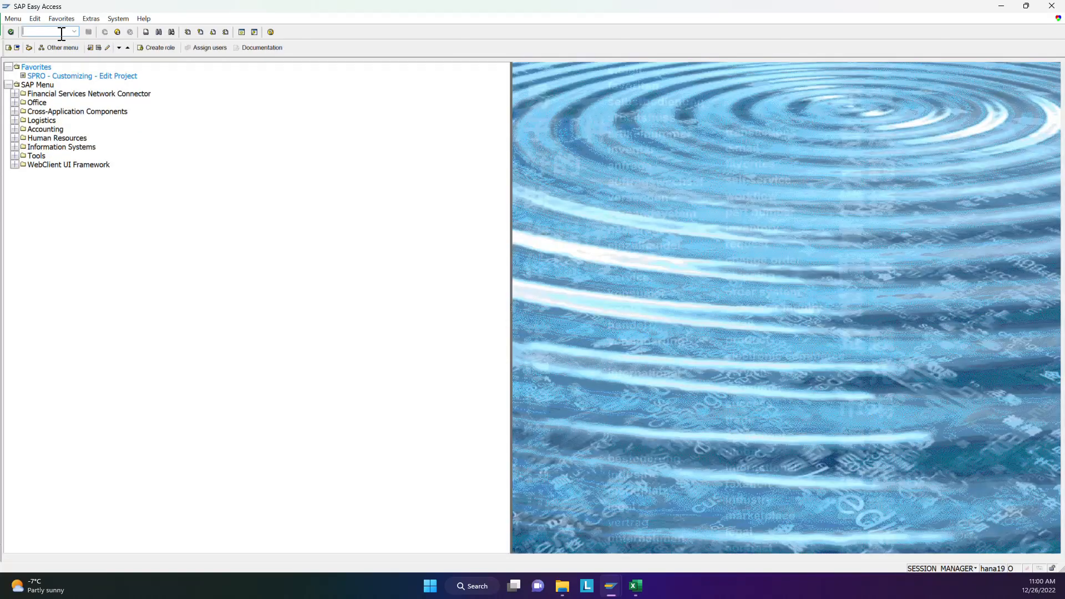
pyautogui.write('FS10N')
pyautogui.press('Return')
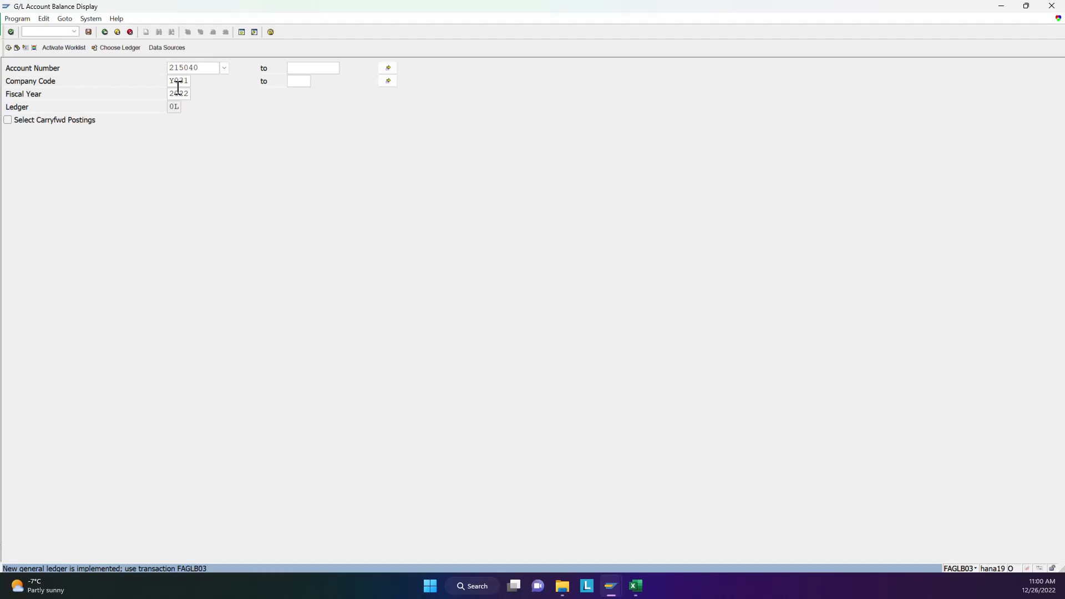
# Display the 2022 balances of G/L account 215040 in company code Y031 and check the period 3 line items.
pyautogui.click(8, 48)
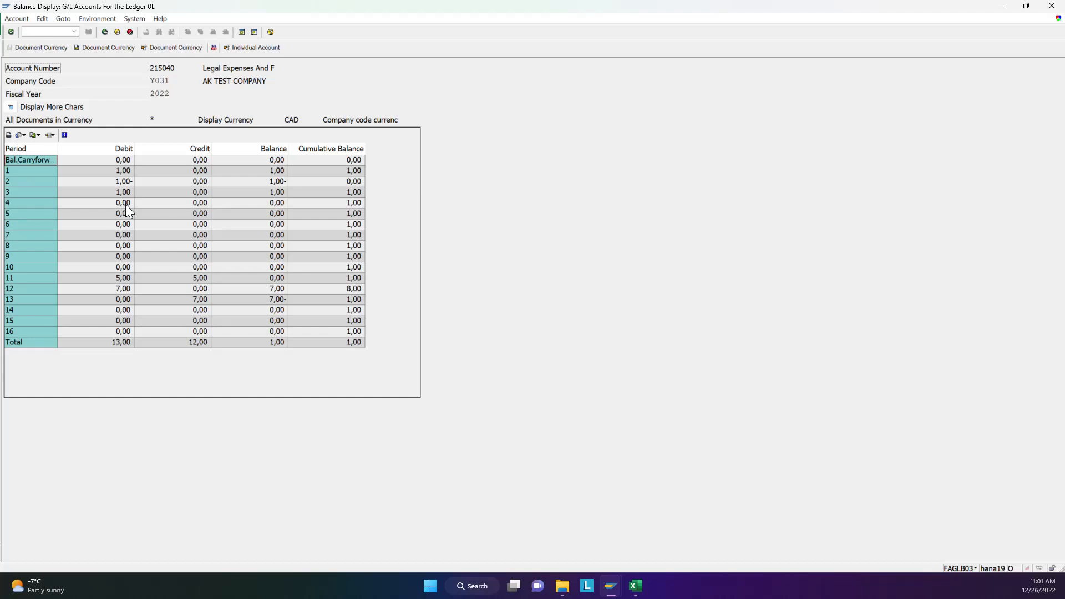
pyautogui.click(41, 32)
pyautogui.doubleClick(10, 192)
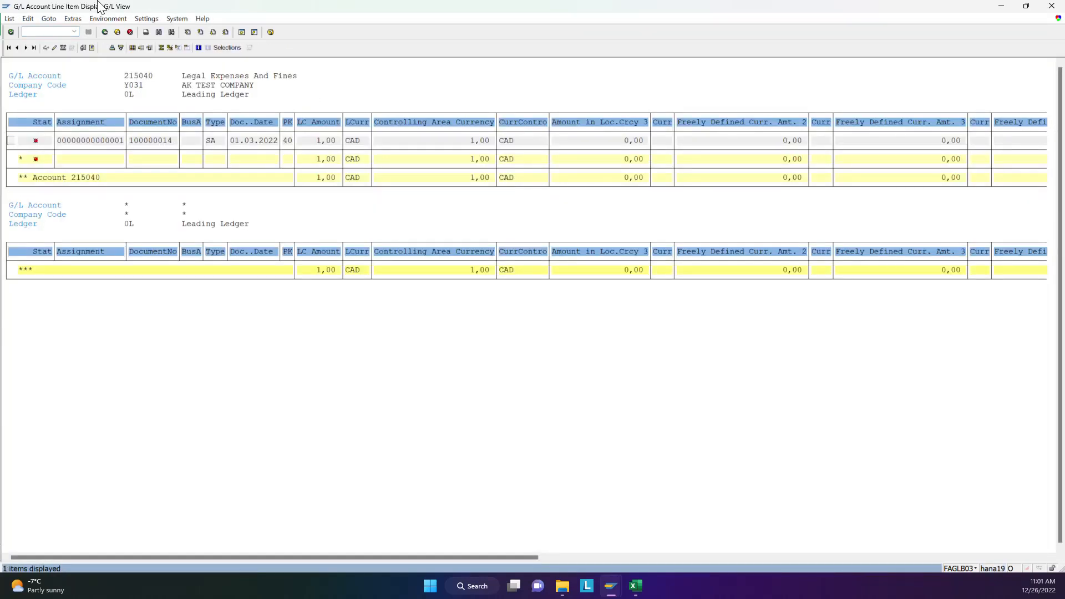
pyautogui.click(105, 33)
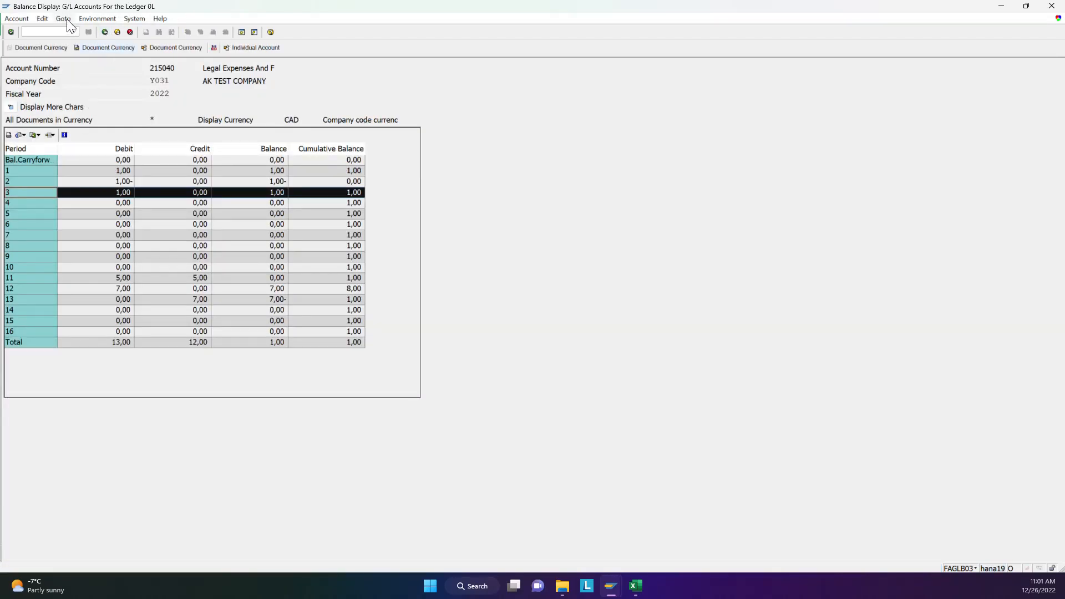
# Open the Reverse Document transaction FB08 in a new session, keeping the balance display open.
pyautogui.click(42, 32)
pyautogui.write('/N')
pyautogui.click(241, 30)
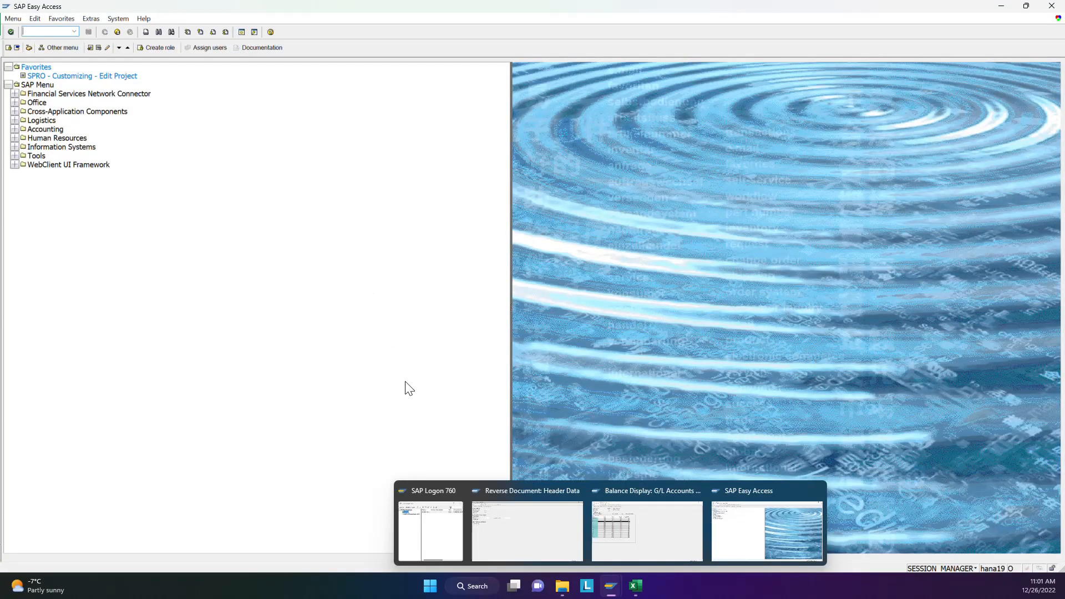
pyautogui.click(56, 33)
pyautogui.write('FB08')
pyautogui.press('Return')
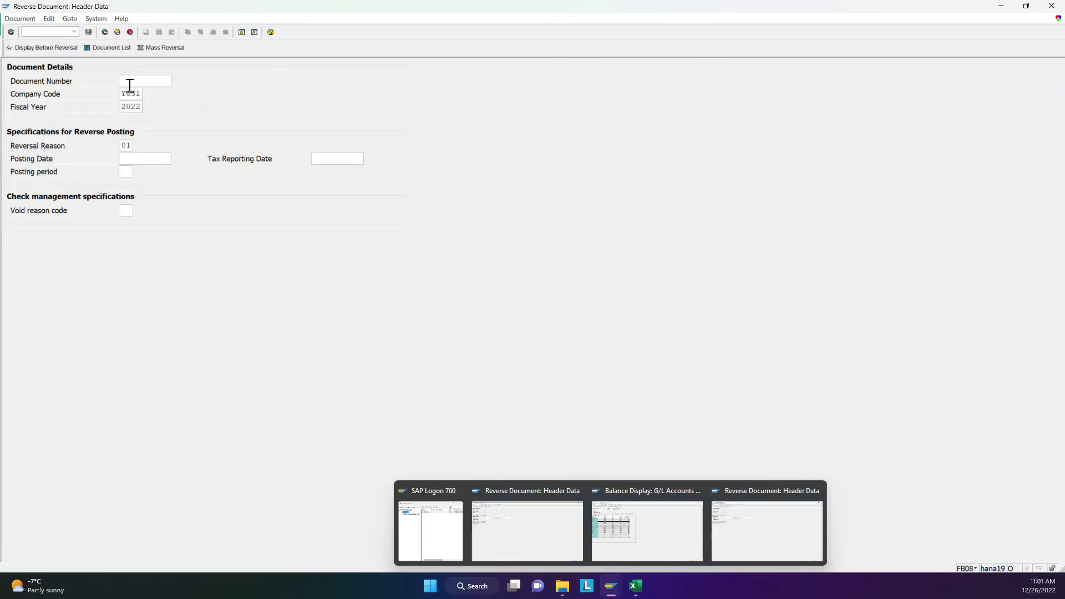
# Enter 100000014 as the number of the document to reverse.
pyautogui.click(130, 85)
pyautogui.click(134, 92)
pyautogui.press('BackSpace')
pyautogui.write('4')
# Look up the reversal reasons and choose 02, Reversal on same side and same period.
pyautogui.click(123, 150)
pyautogui.click(141, 147)
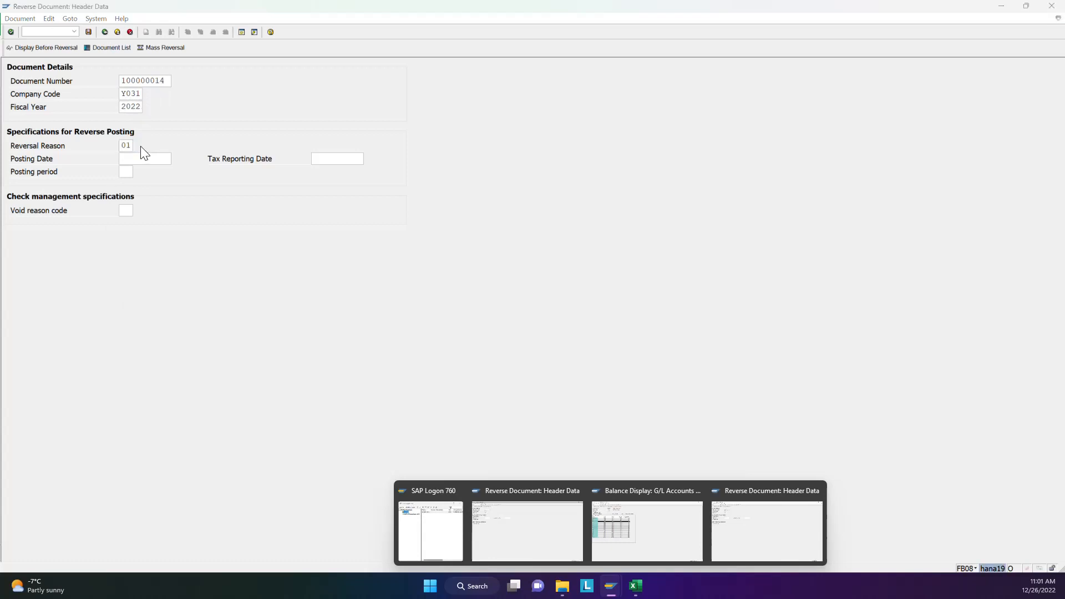
pyautogui.click(173, 225)
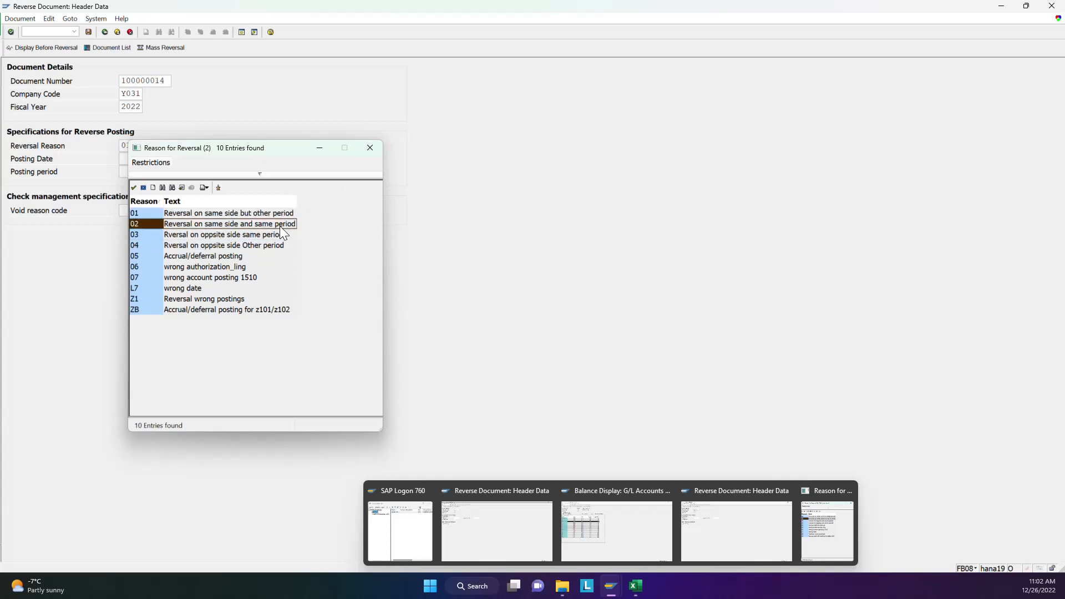
pyautogui.click(370, 149)
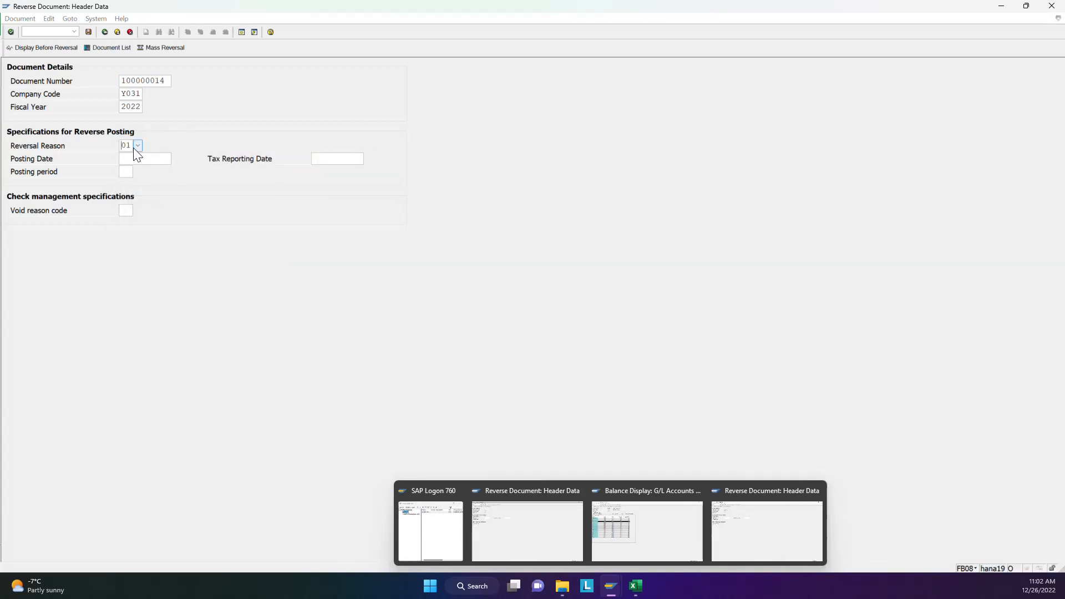
pyautogui.click(135, 146)
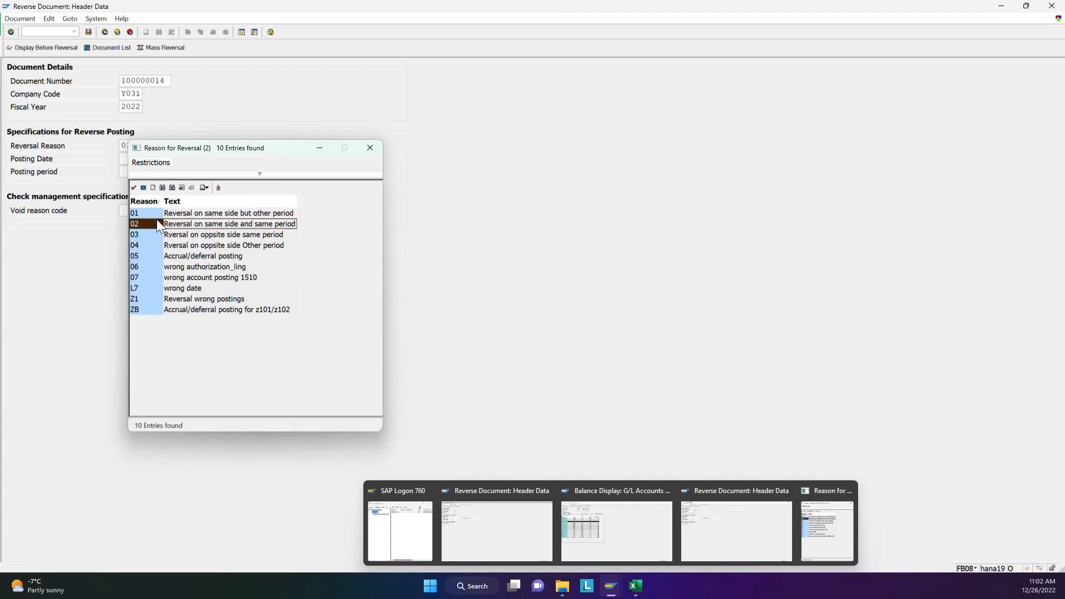
pyautogui.doubleClick(157, 223)
# Set the reversal's posting date to 01.04.2022 and its posting period to 04, and validate the entries.
pyautogui.click(125, 163)
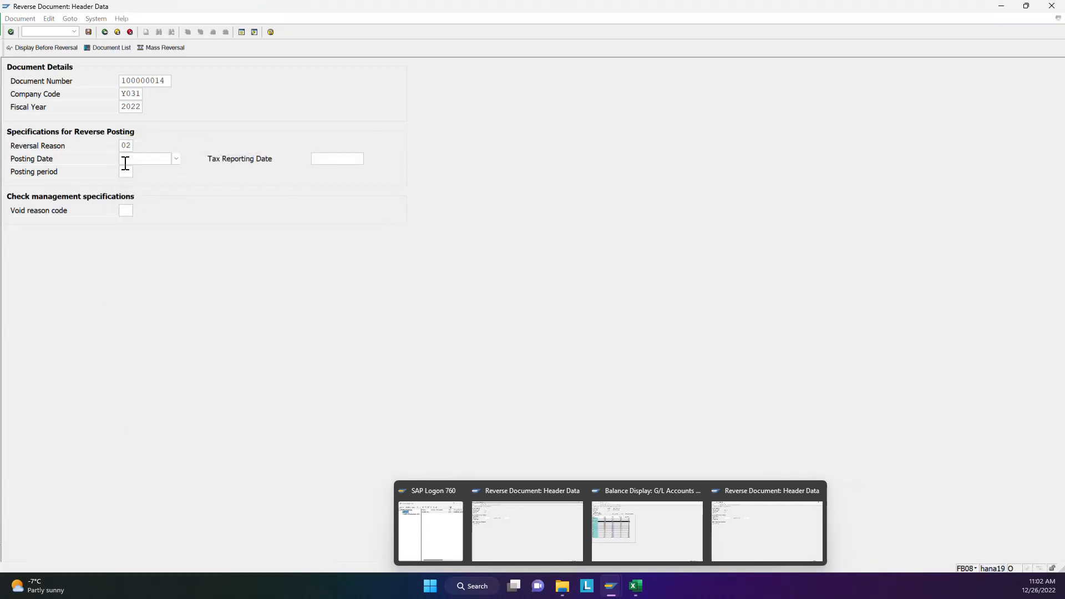
pyautogui.write('01')
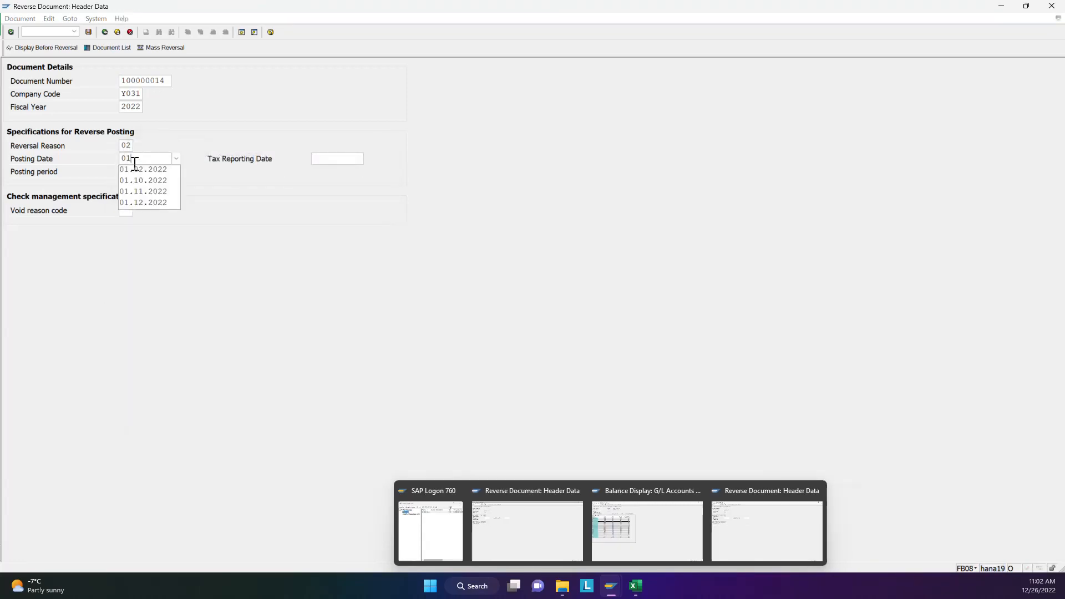
pyautogui.write('.04.2022')
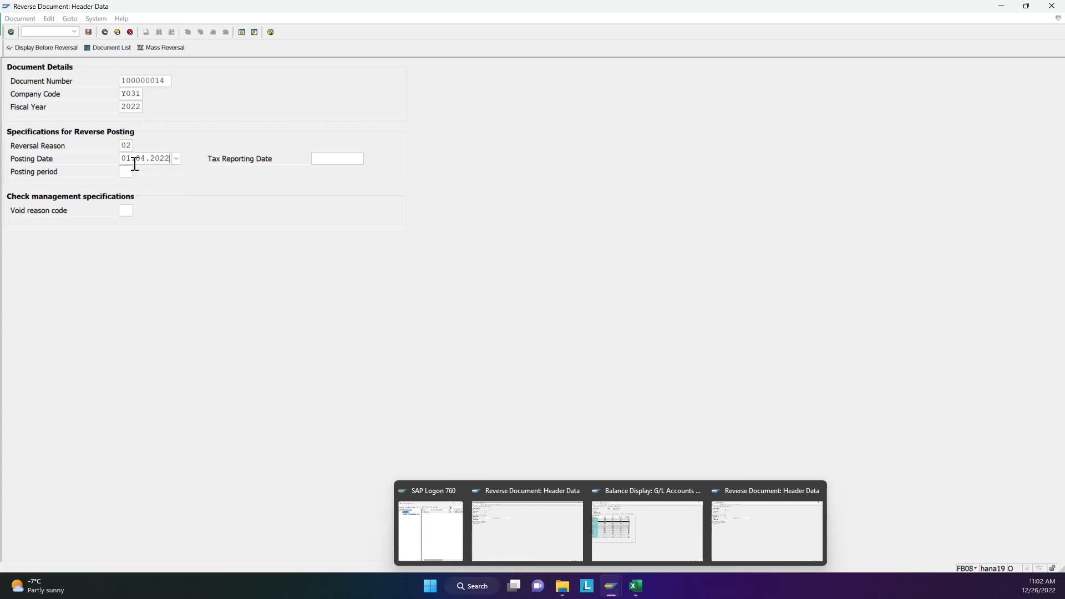
pyautogui.press('Tab')
pyautogui.press('Tab')
pyautogui.write('04')
pyautogui.press('Tab')
pyautogui.click(10, 32)
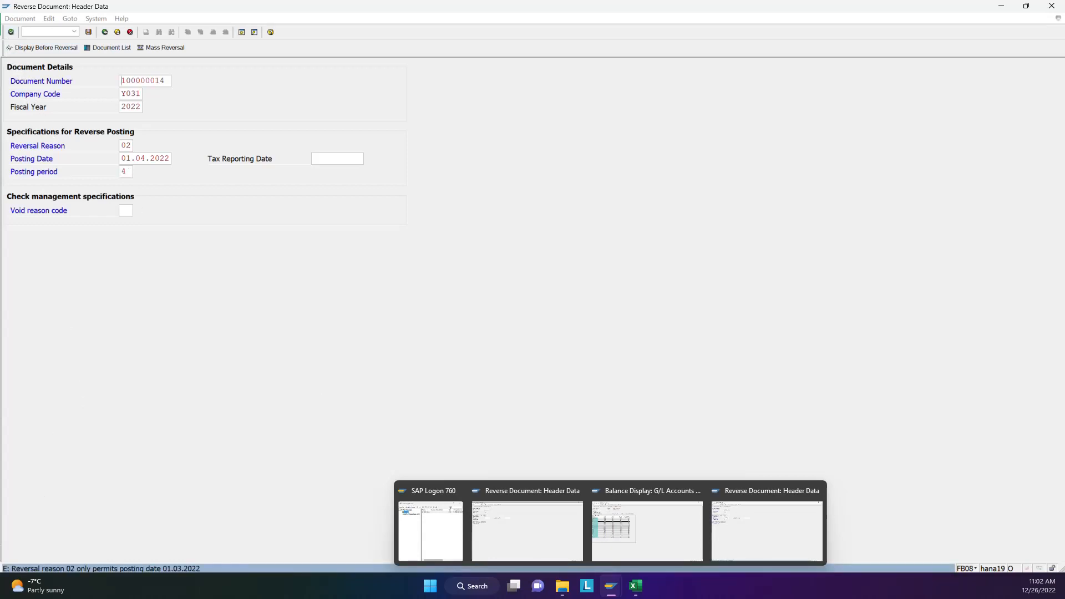
# Set the reversal reason to 01, Reversal on same side but other period, and post the reversal.
pyautogui.moveTo(45, 576)
pyautogui.click(127, 145)
pyautogui.click(137, 145)
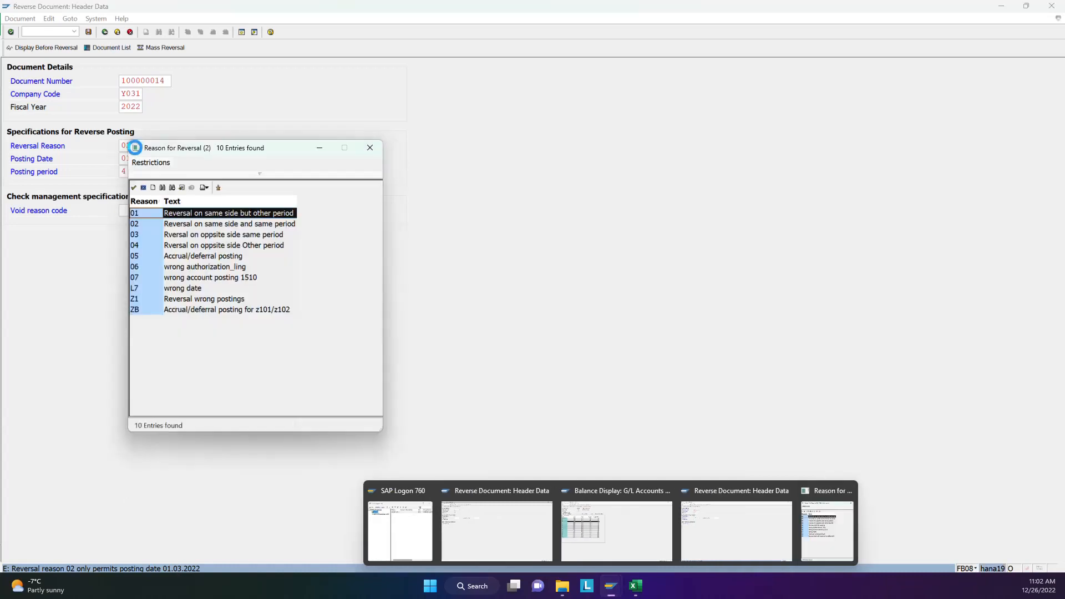
pyautogui.click(181, 215)
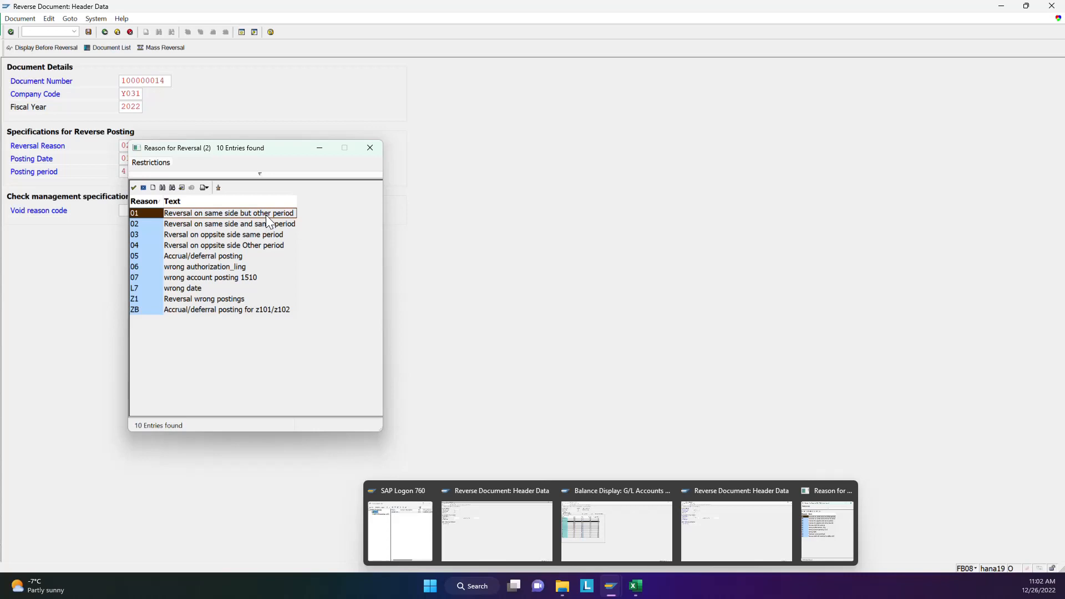
pyautogui.click(133, 188)
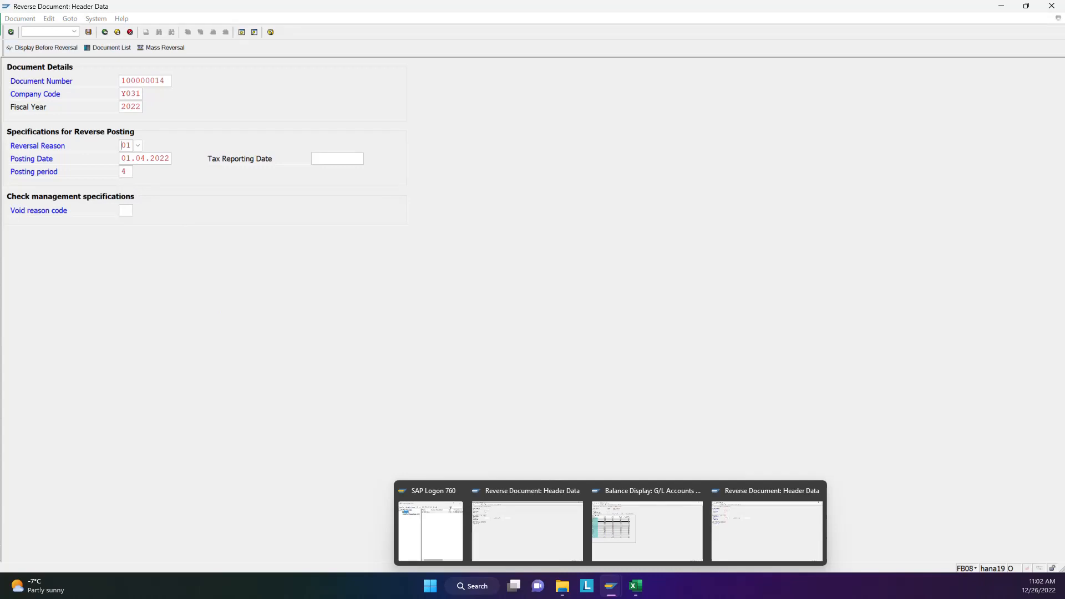
pyautogui.click(10, 32)
pyautogui.click(89, 32)
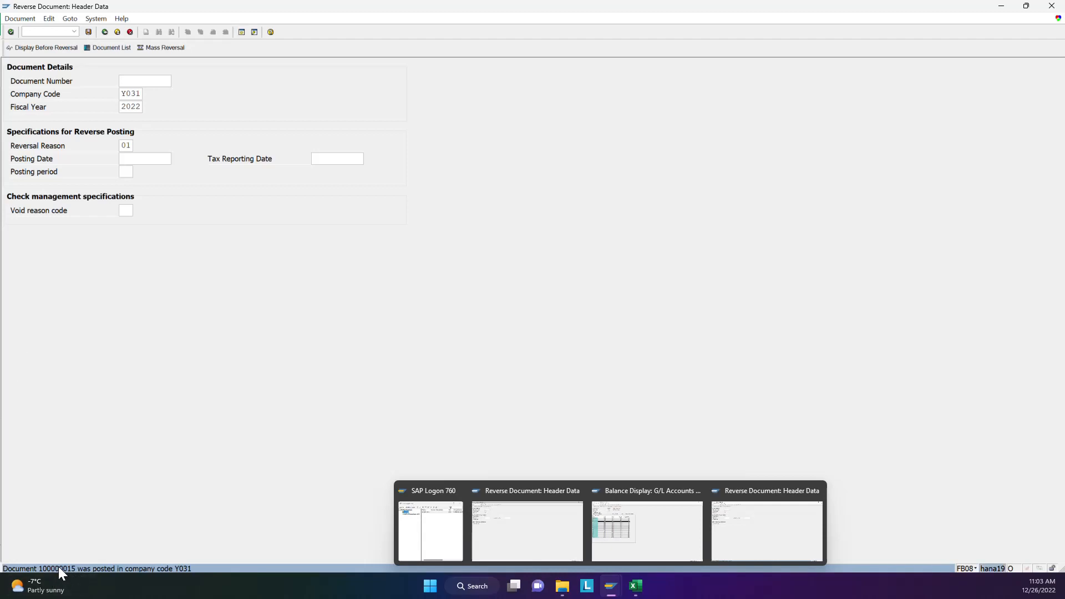
pyautogui.doubleClick(58, 567)
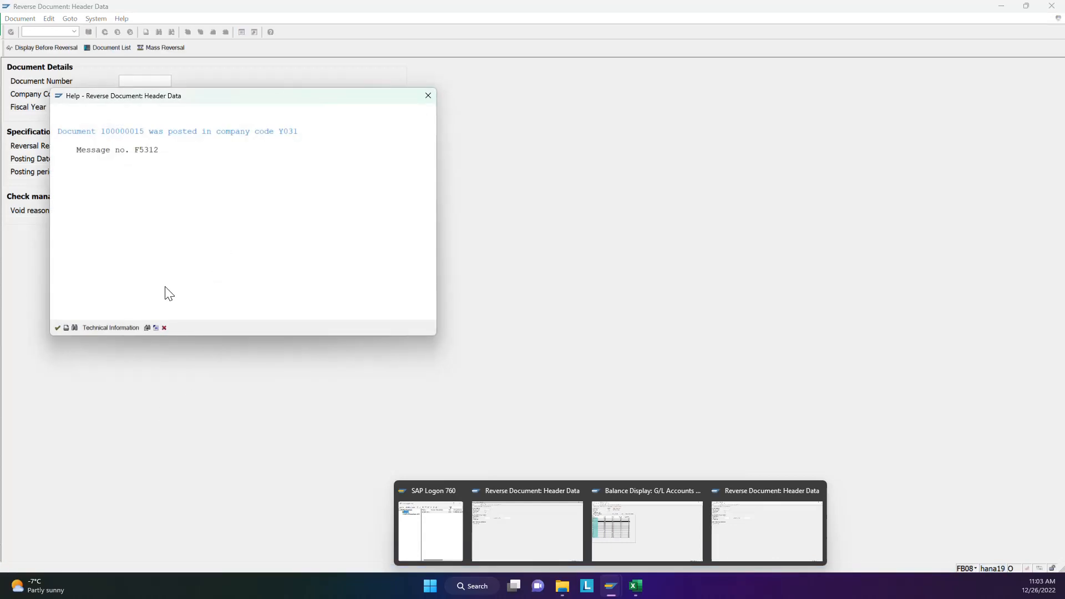
pyautogui.click(428, 95)
# Rerun the balance display for G/L account 215040 and check periods 3 and 4 after the reversal.
pyautogui.click(634, 530)
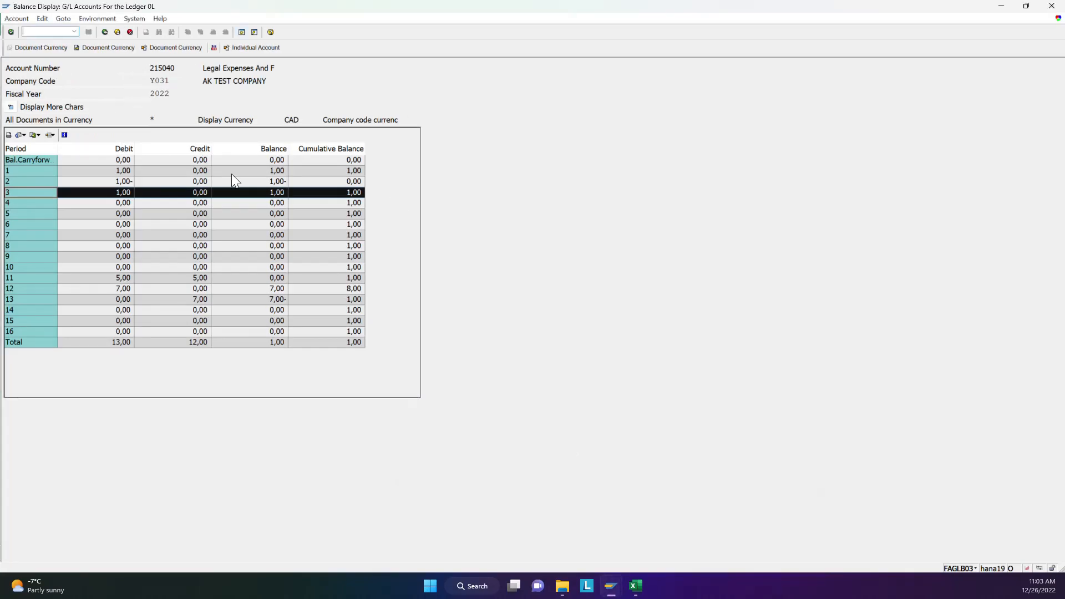
pyautogui.click(105, 34)
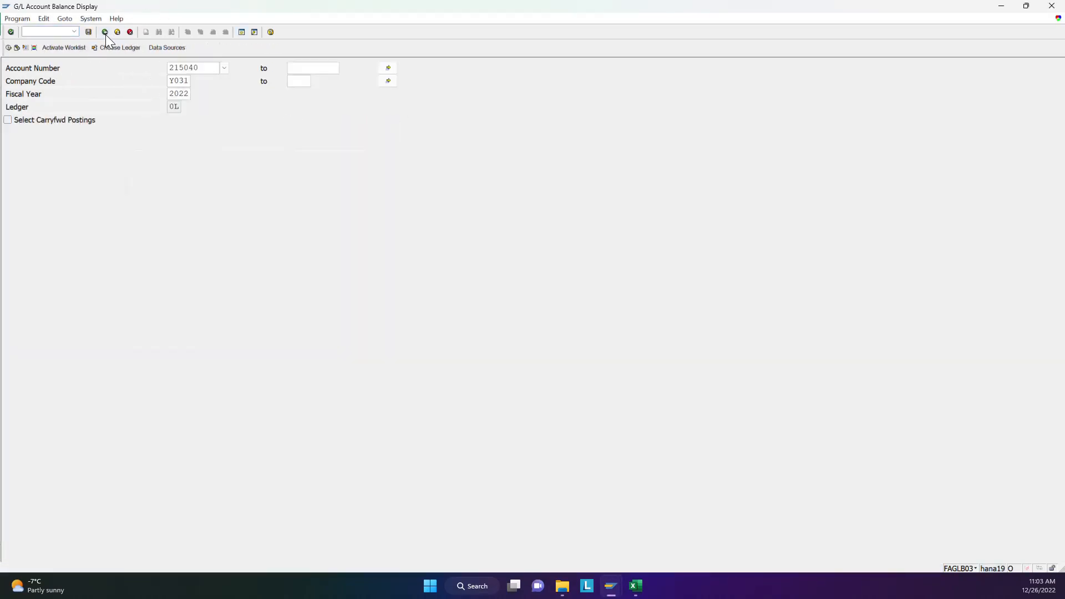
pyautogui.click(73, 32)
pyautogui.click(63, 47)
pyautogui.click(9, 47)
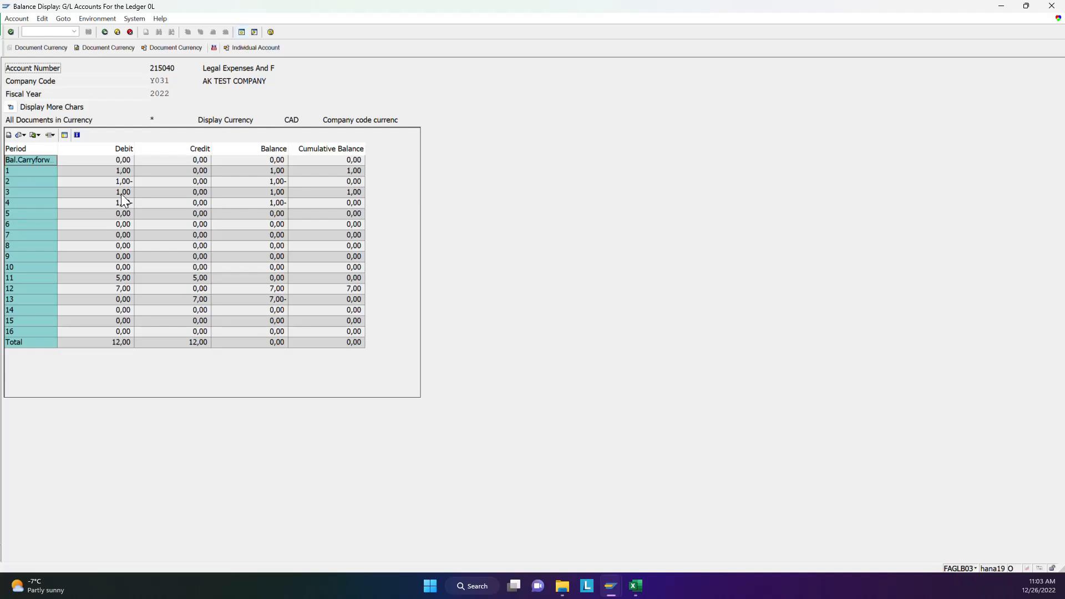
# Switch to the 2023 GL workbook in Excel and review the four reversal reasons against the March Legal Expenses posting.
pyautogui.moveTo(636, 585)
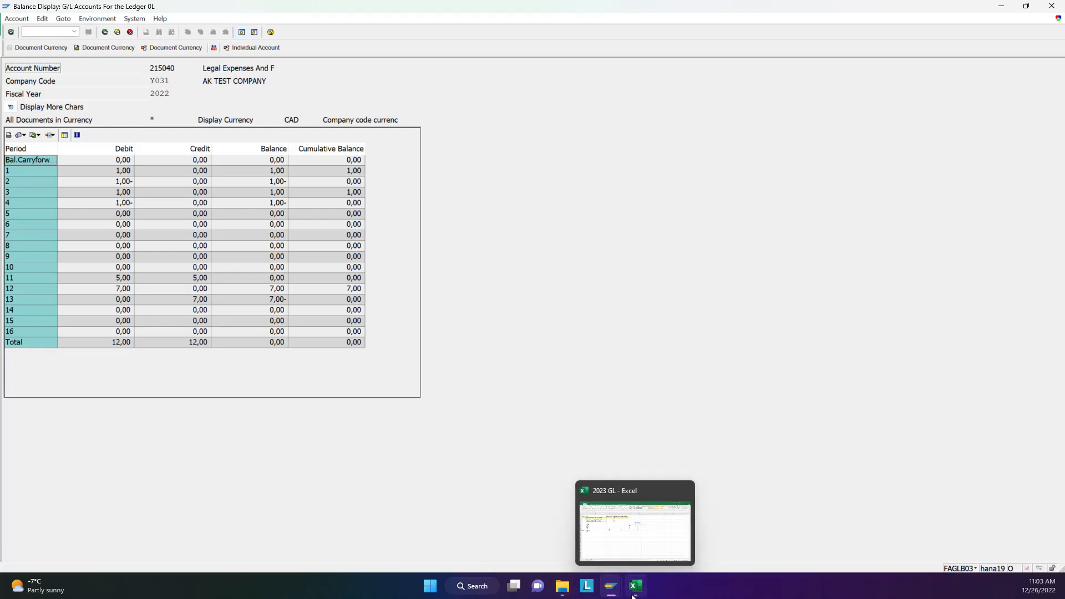
pyautogui.click(624, 553)
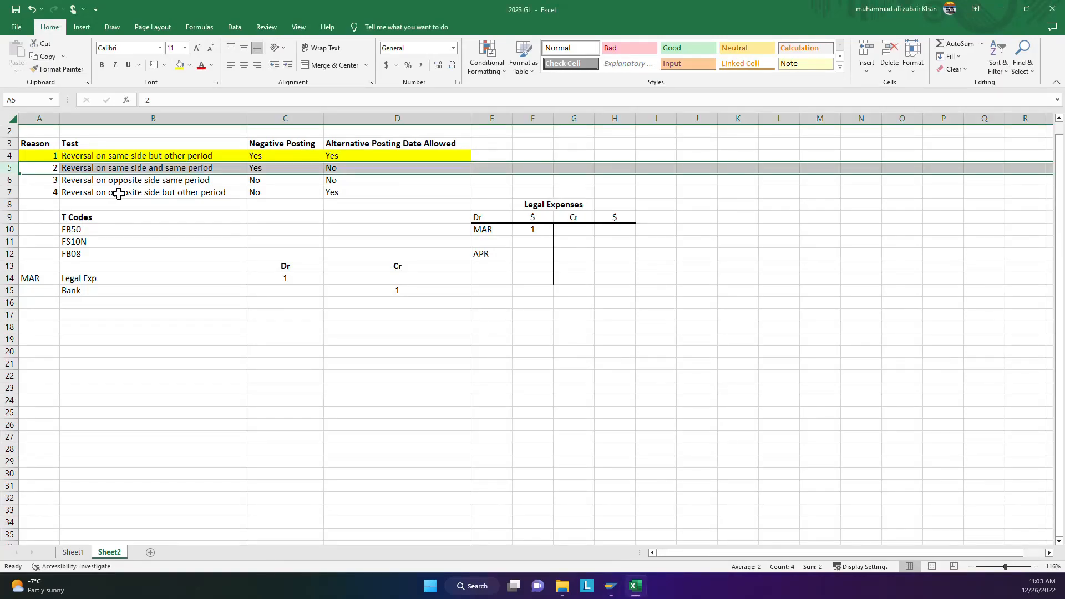
pyautogui.moveTo(117, 183); pyautogui.dragTo(119, 192)
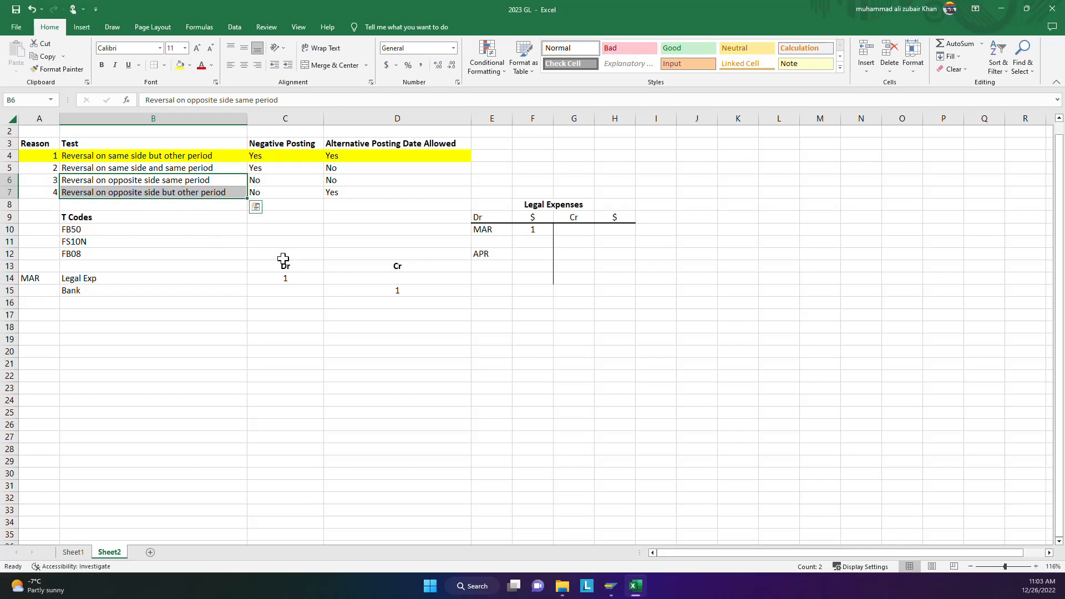
pyautogui.click(198, 182)
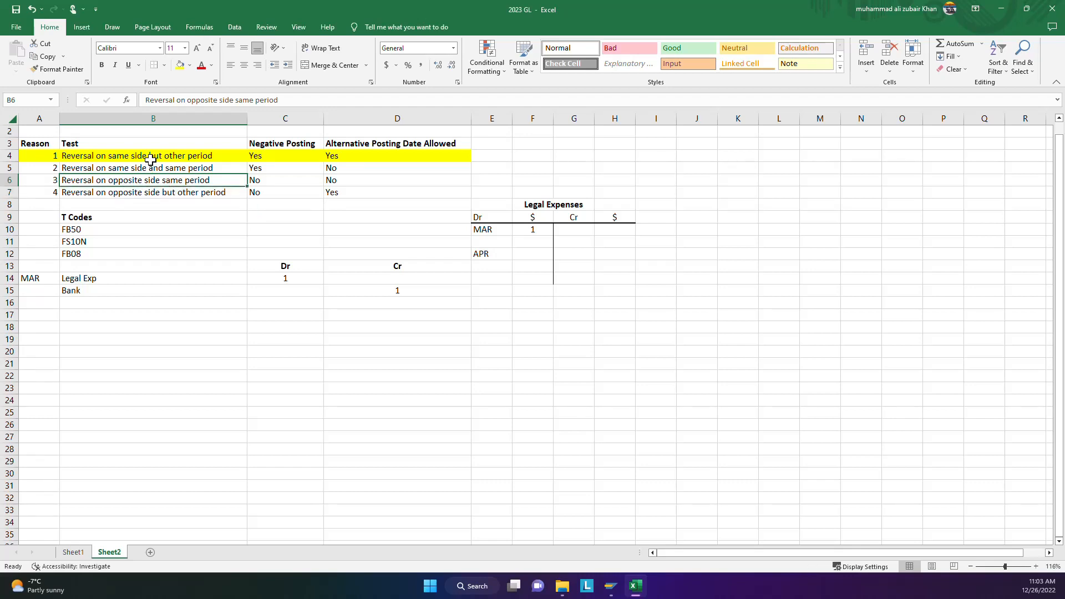
pyautogui.moveTo(148, 158); pyautogui.dragTo(148, 167)
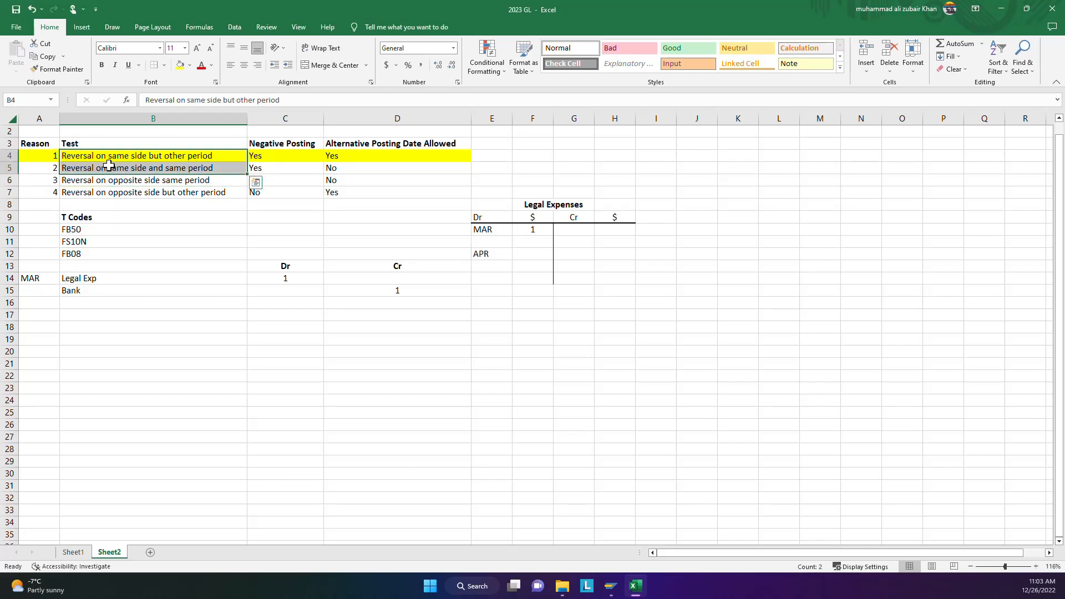
pyautogui.click(495, 229)
pyautogui.click(539, 229)
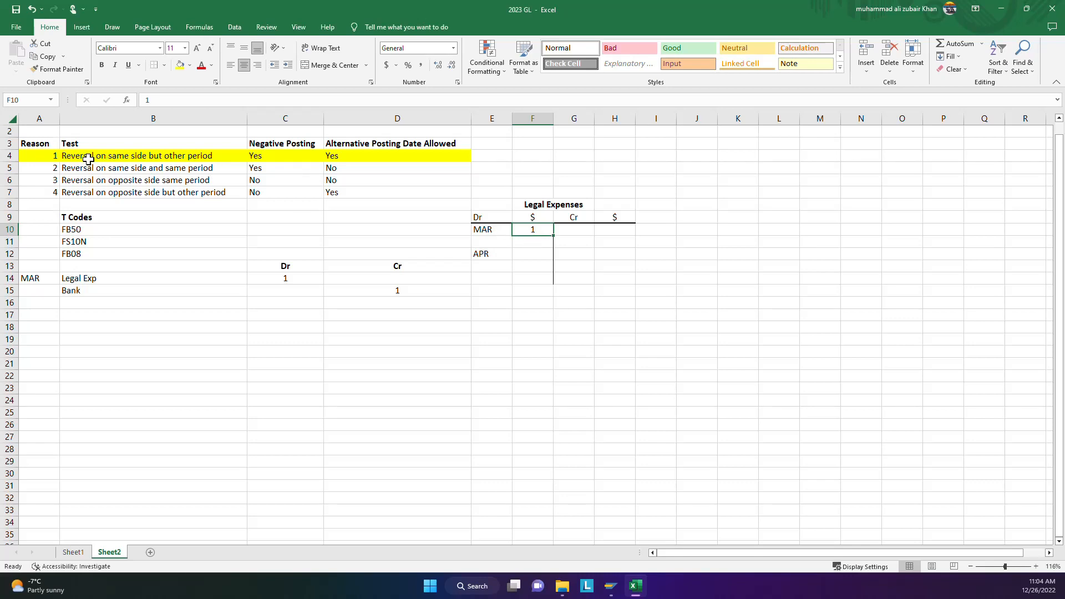
# Enter -1 as the April debit amount in the Legal Expenses T-account, and clear it again.
pyautogui.click(529, 252)
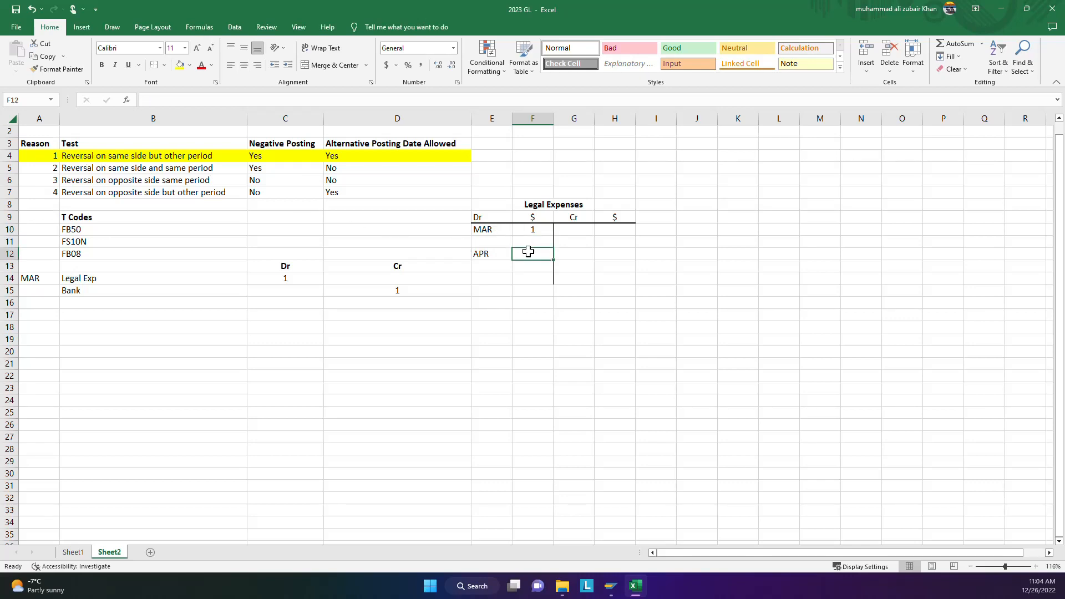
pyautogui.write('1')
pyautogui.press('Return')
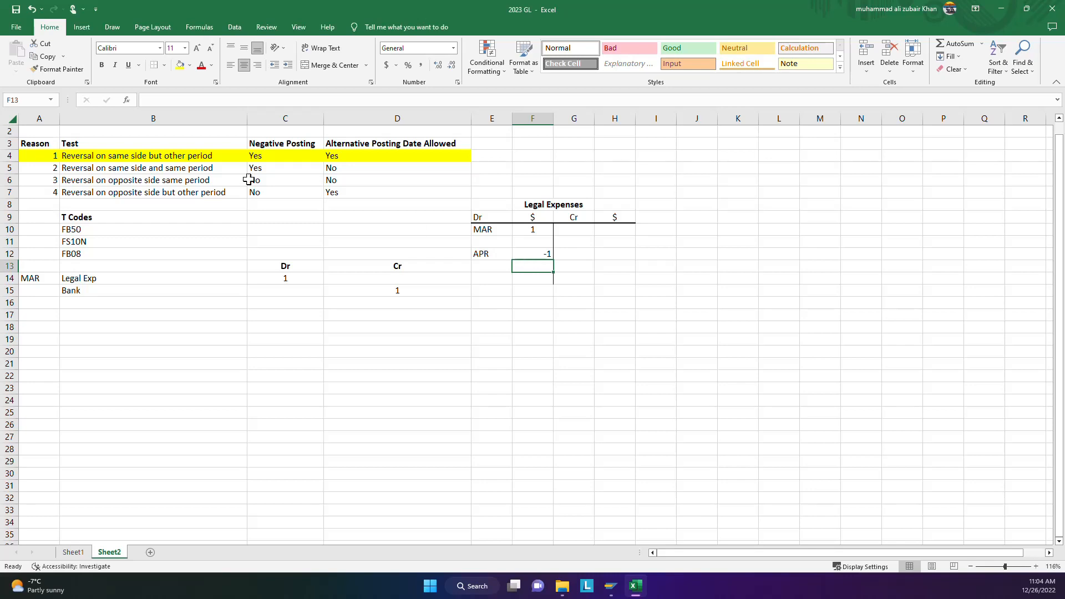
pyautogui.doubleClick(191, 168)
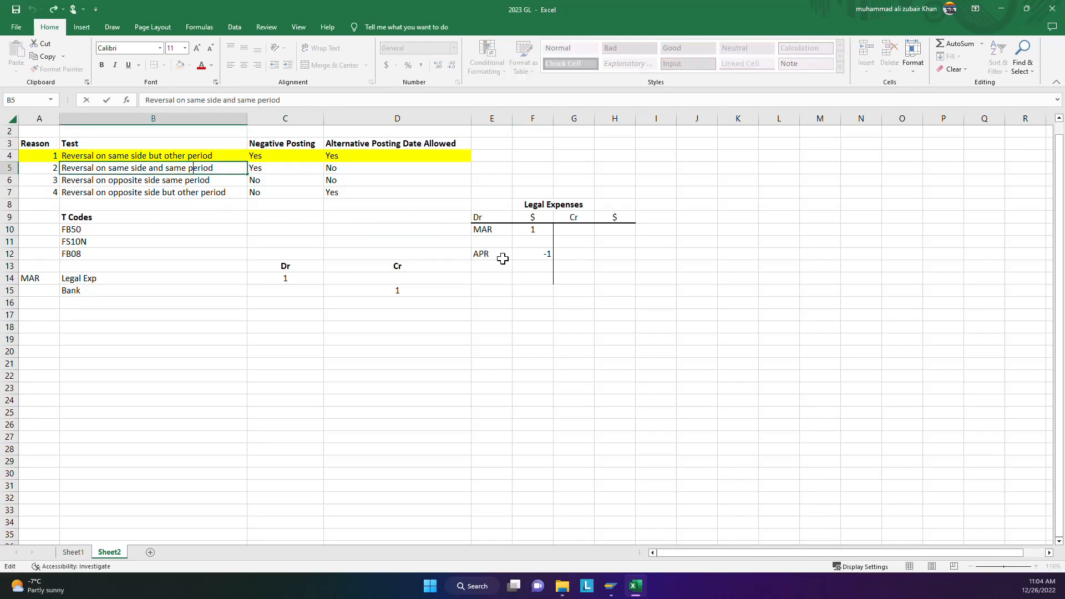
pyautogui.click(546, 256)
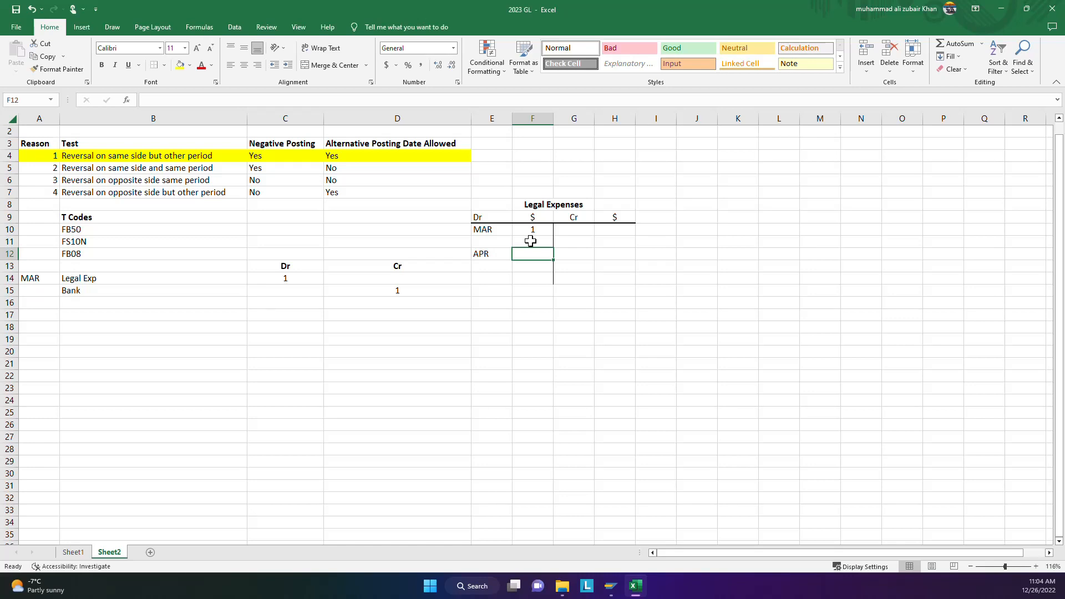
# Add a MAR line of -1 on the debit side of the Legal Expenses T-account, below the existing March amount.
pyautogui.click(531, 241)
pyautogui.write('-1')
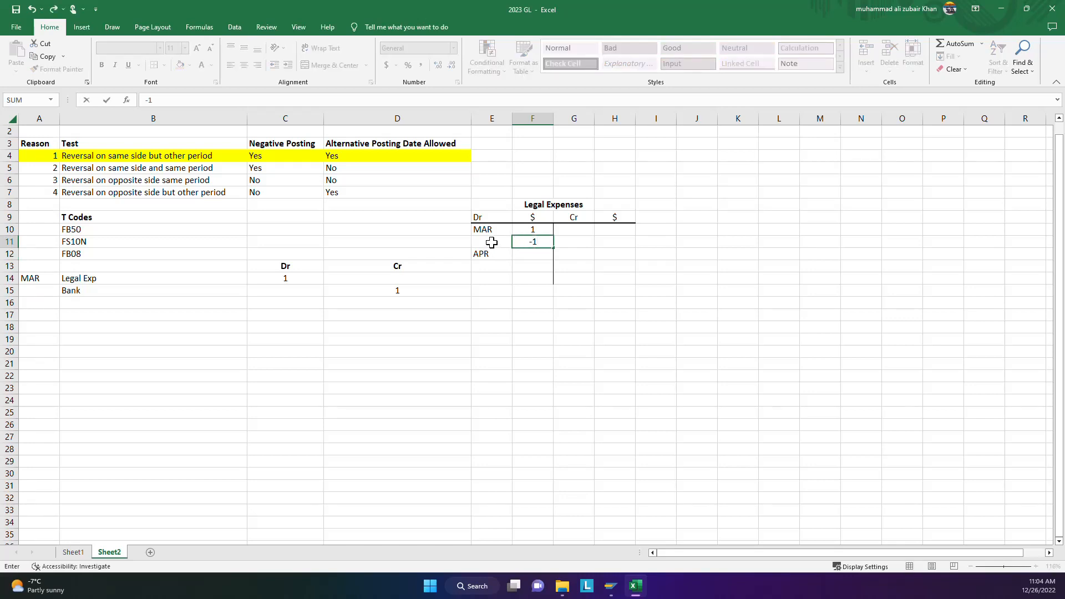
pyautogui.click(491, 243)
pyautogui.write('MAR')
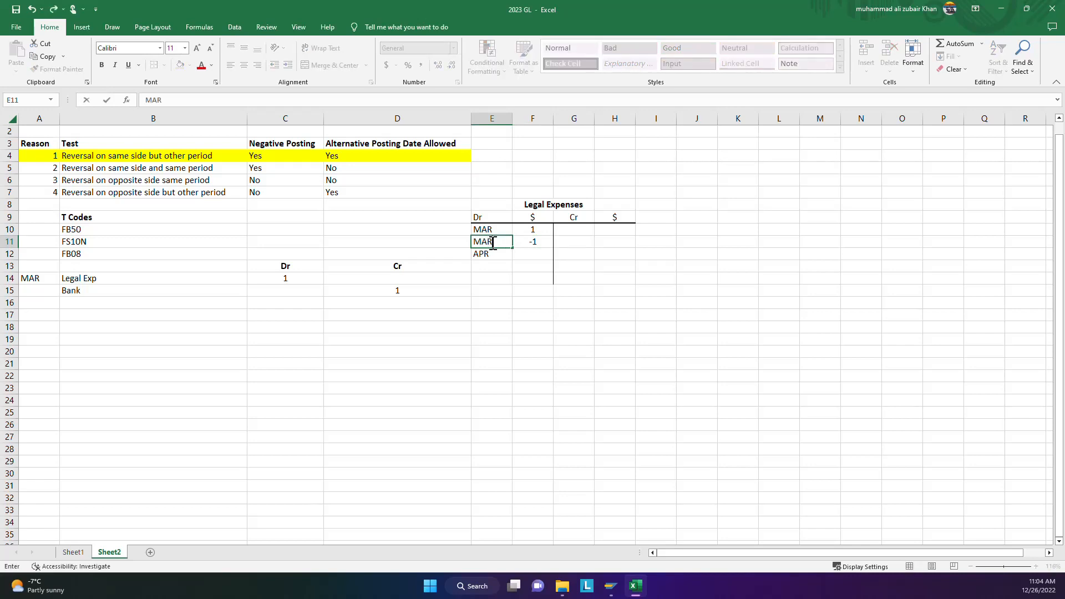
pyautogui.click(510, 293)
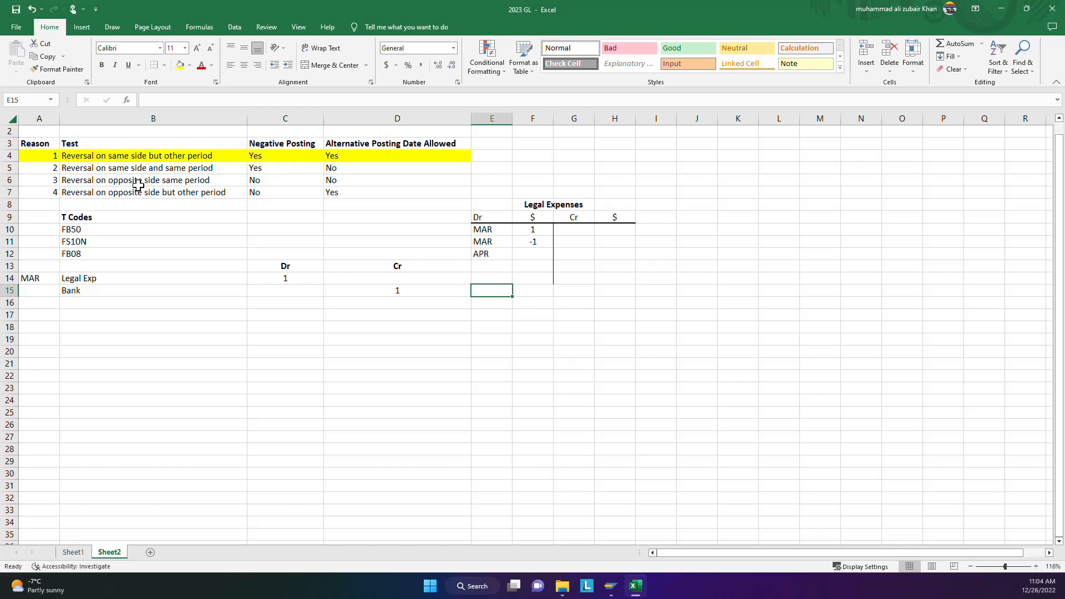
pyautogui.click(82, 185)
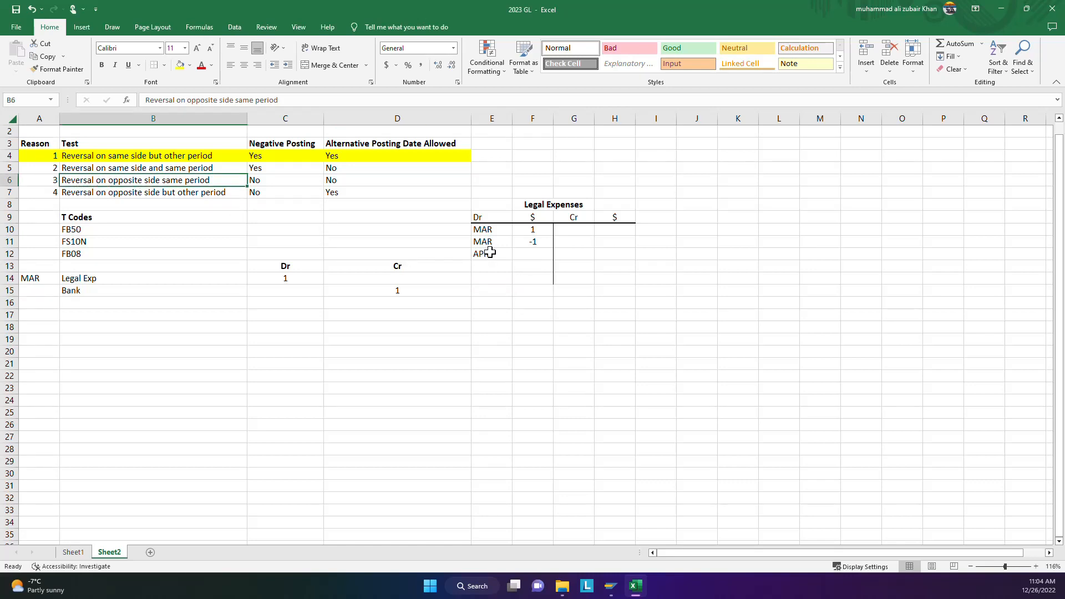
# Clear the second March debit amount and add a MAR line of -1 on the credit side of the Legal Expenses T-account.
pyautogui.moveTo(487, 244); pyautogui.dragTo(518, 244)
pyautogui.click(518, 244)
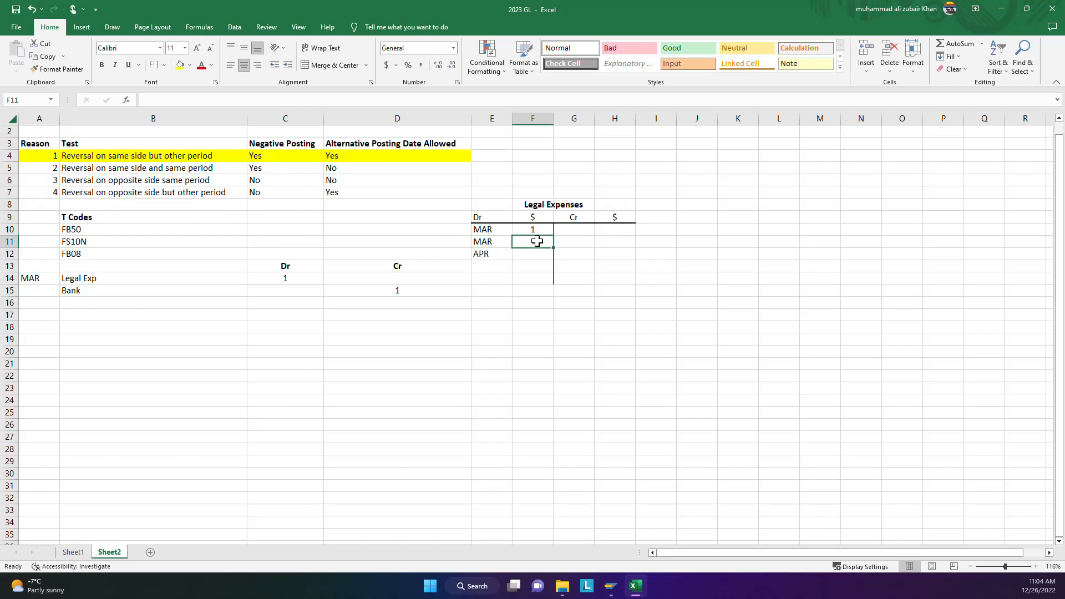
pyautogui.doubleClick(566, 232)
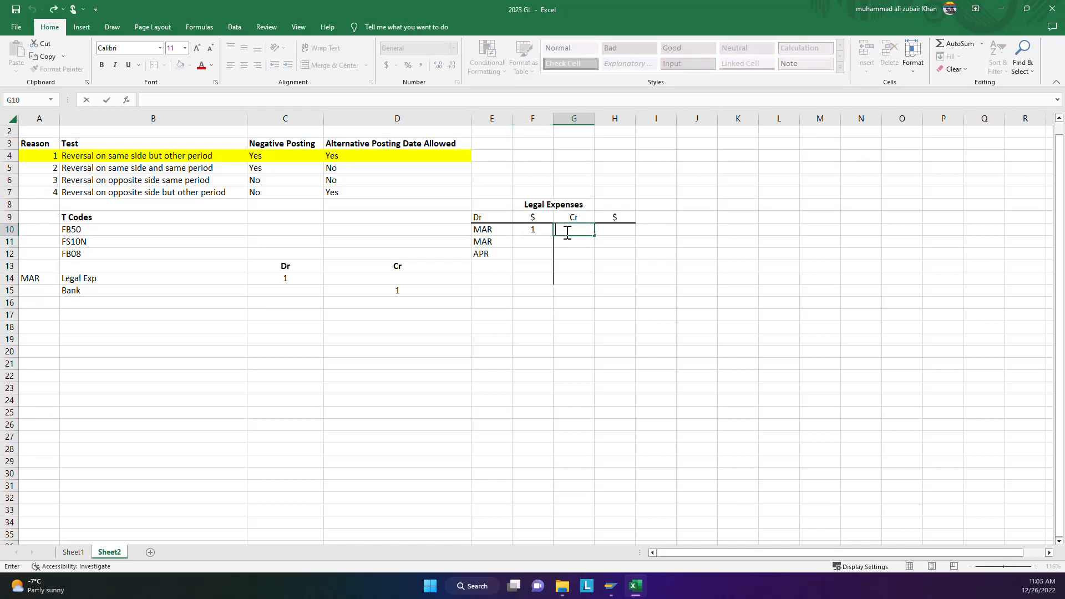
pyautogui.write('MAR')
pyautogui.click(620, 231)
pyautogui.write('-1')
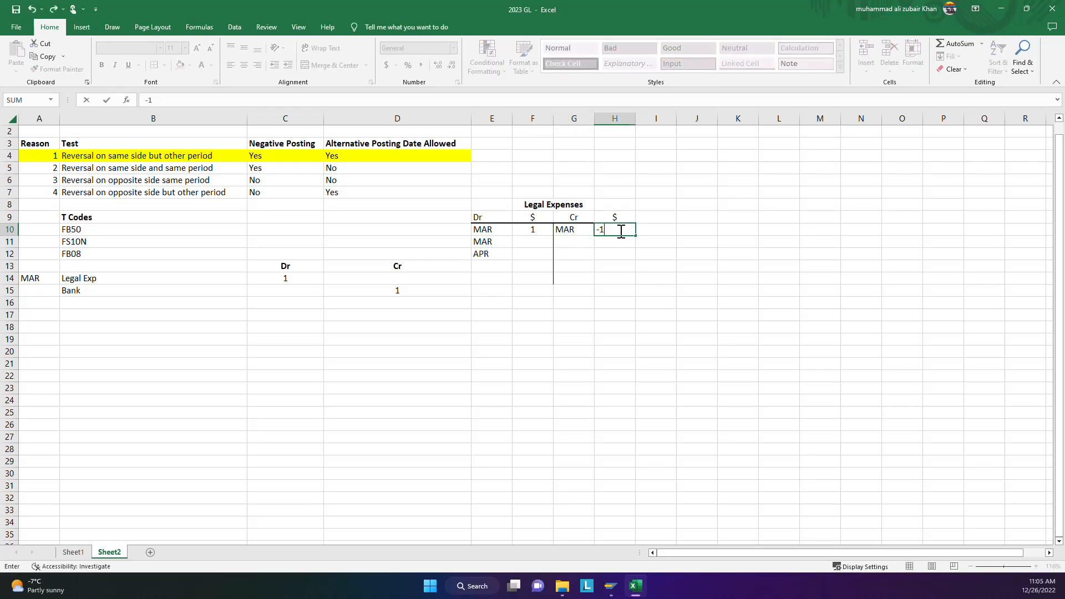
pyautogui.press('Return')
# Enter APR as the credit-side period label in row 12 of the Legal Expenses T-account.
pyautogui.click(588, 254)
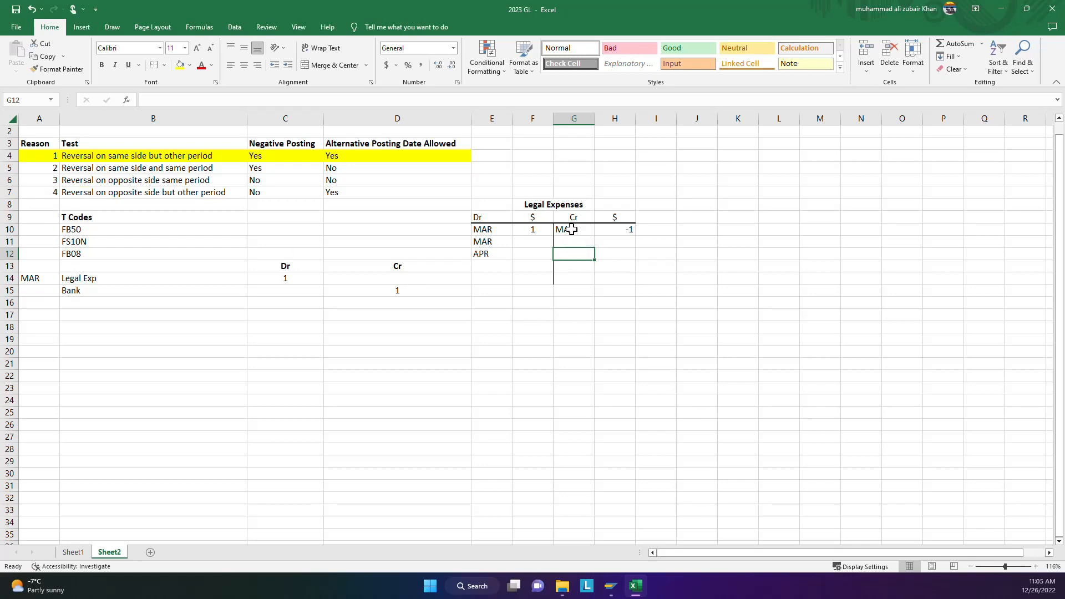
pyautogui.click(496, 254)
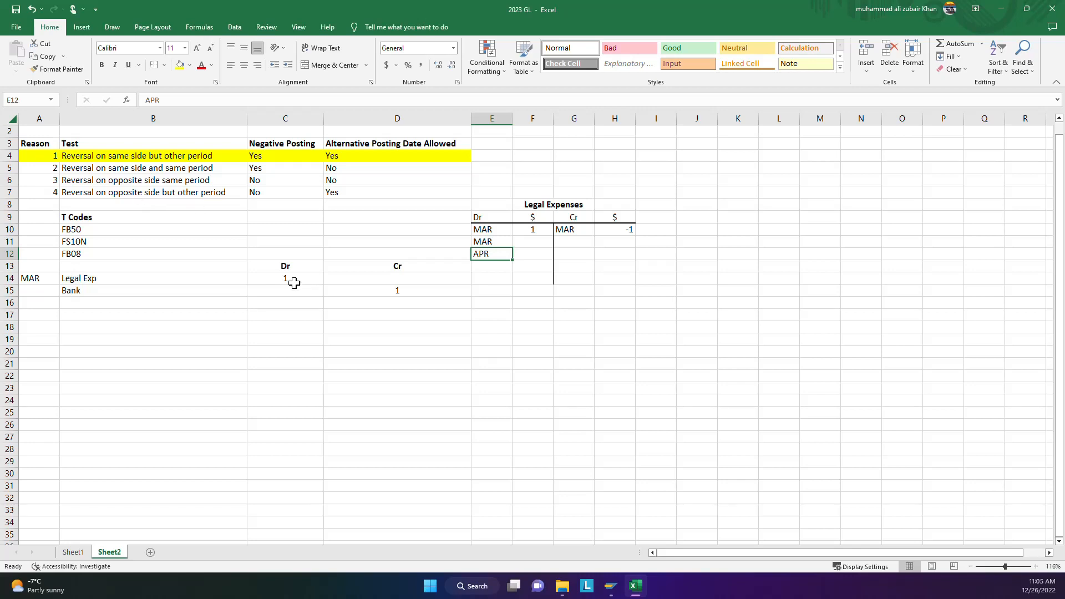
pyautogui.hotkey('ctrl', 'c')
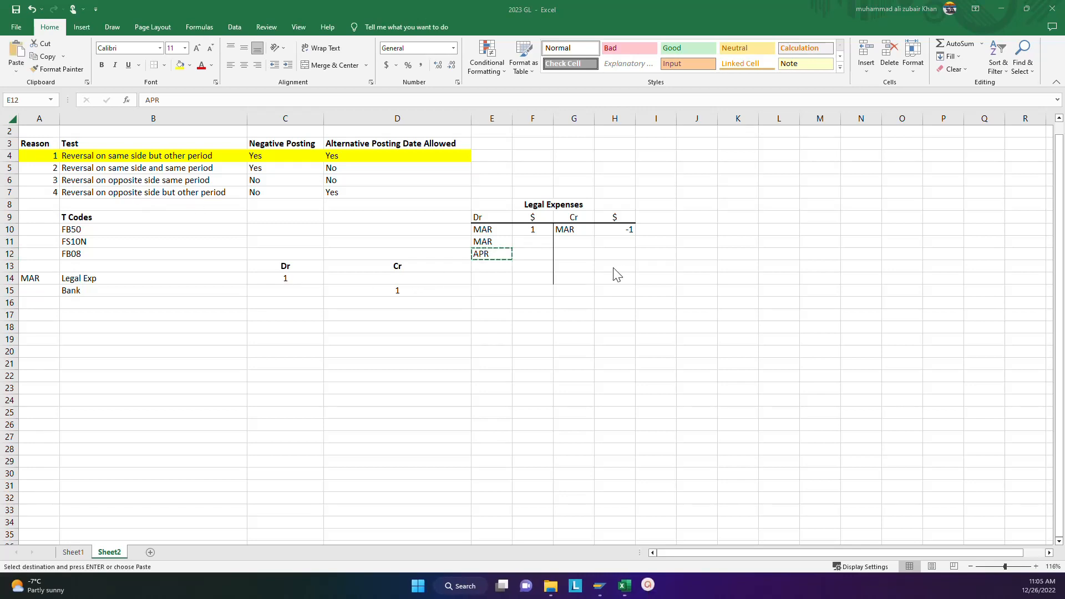
pyautogui.press('F2')
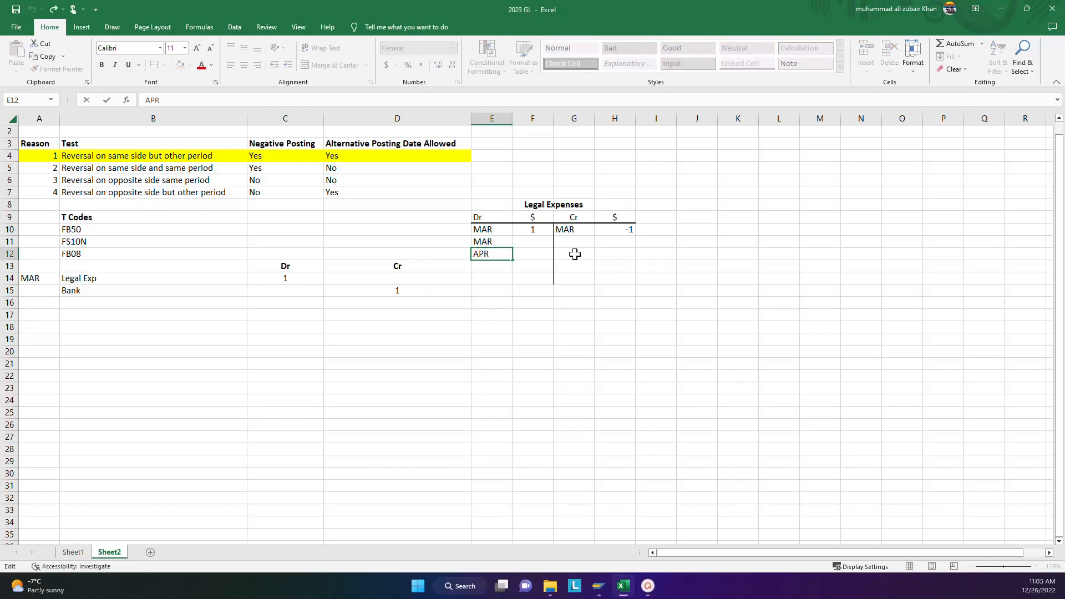
pyautogui.click(574, 254)
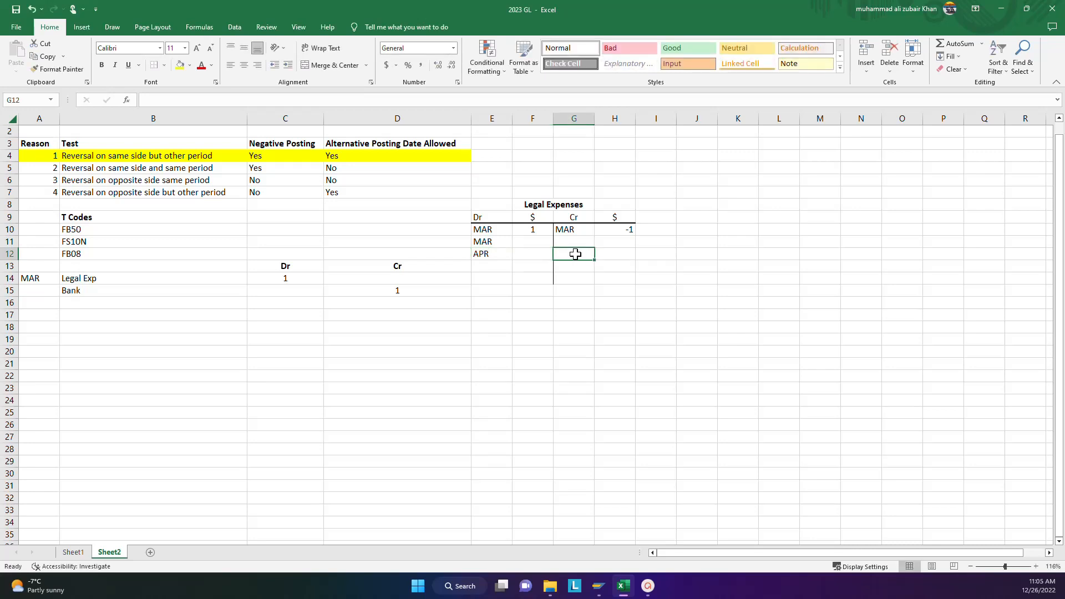
pyautogui.write('APR')
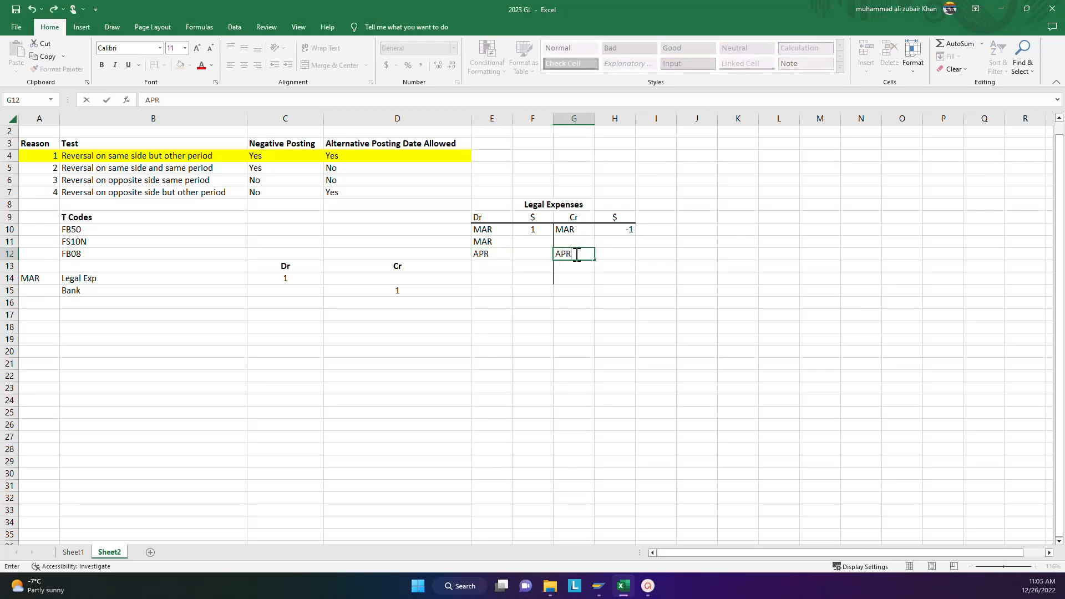
# Set the April credit amount in the Legal Expenses T-account to -1.
pyautogui.click(614, 258)
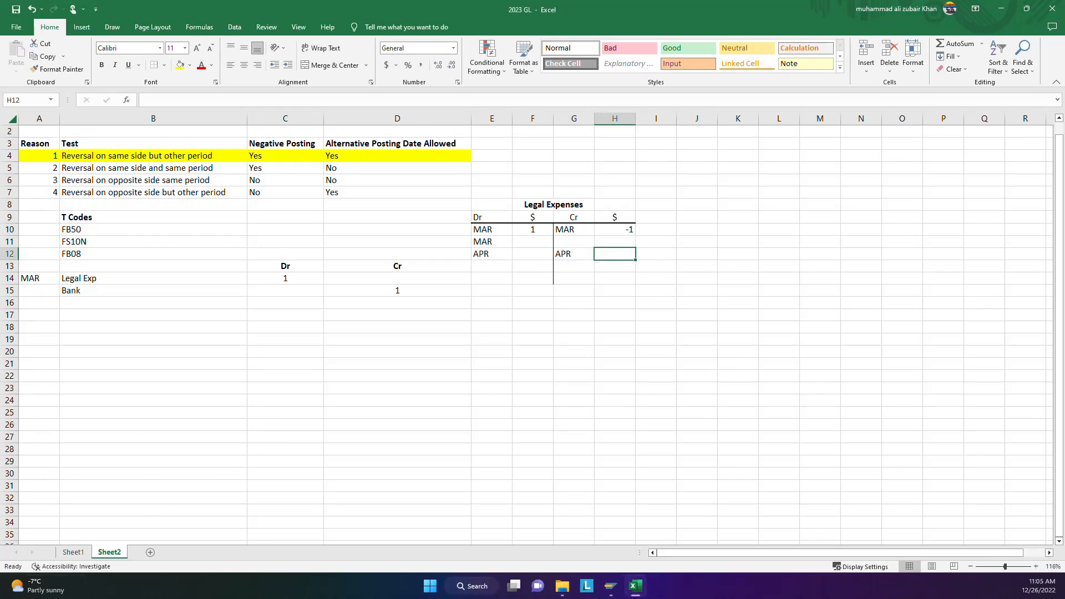
pyautogui.write('P')
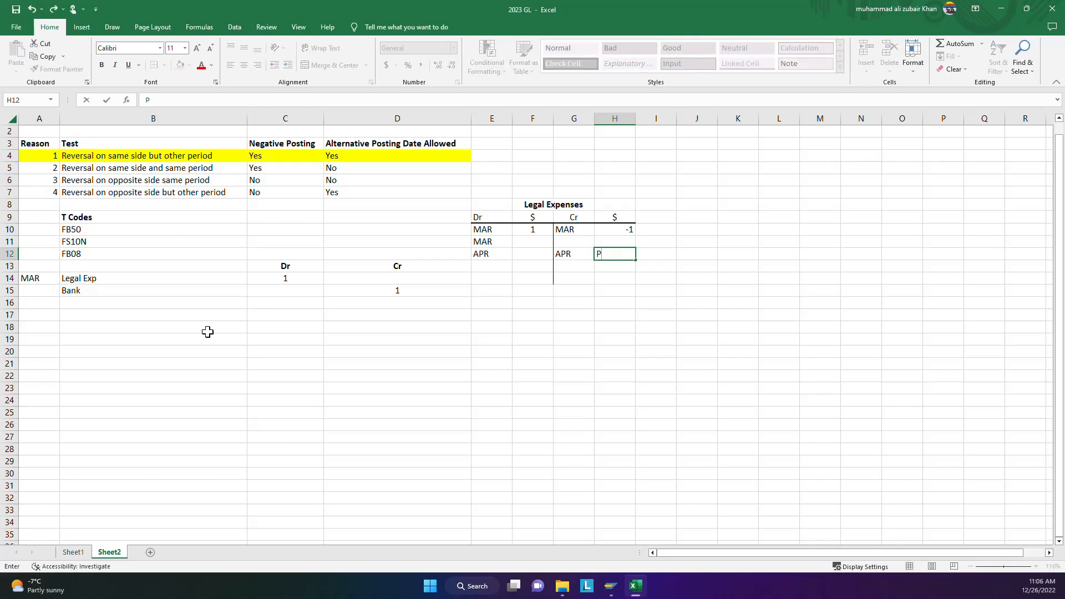
pyautogui.press('BackSpace')
pyautogui.click(605, 304)
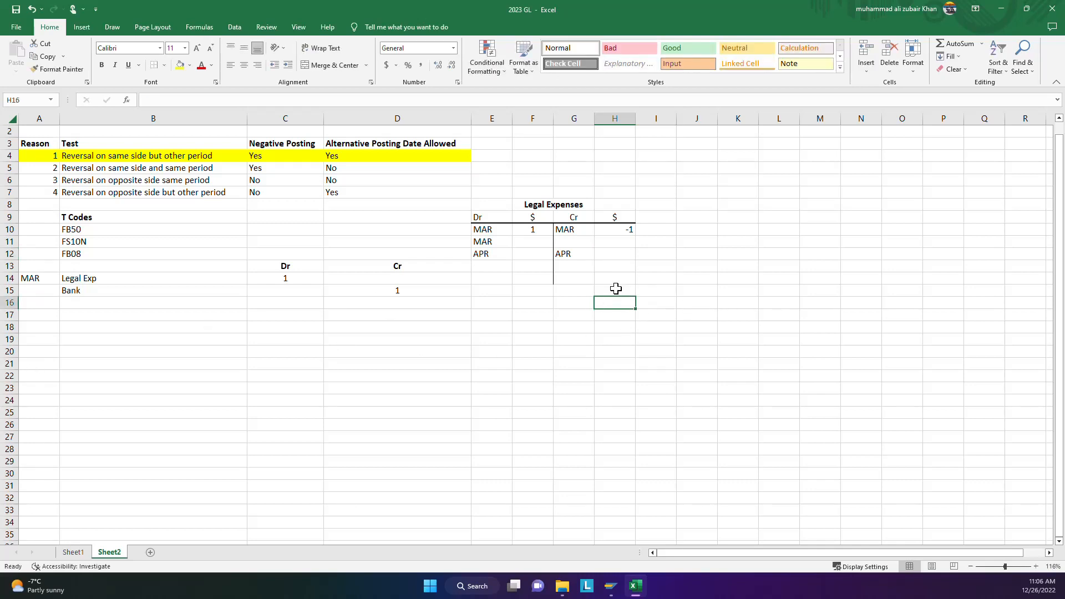
pyautogui.click(617, 254)
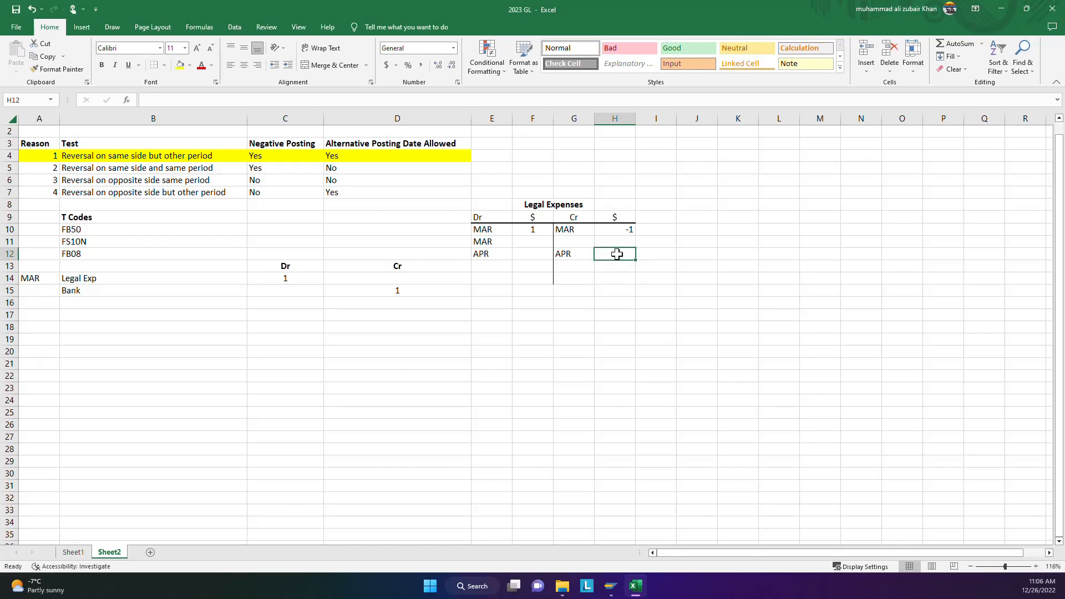
pyautogui.write('-1')
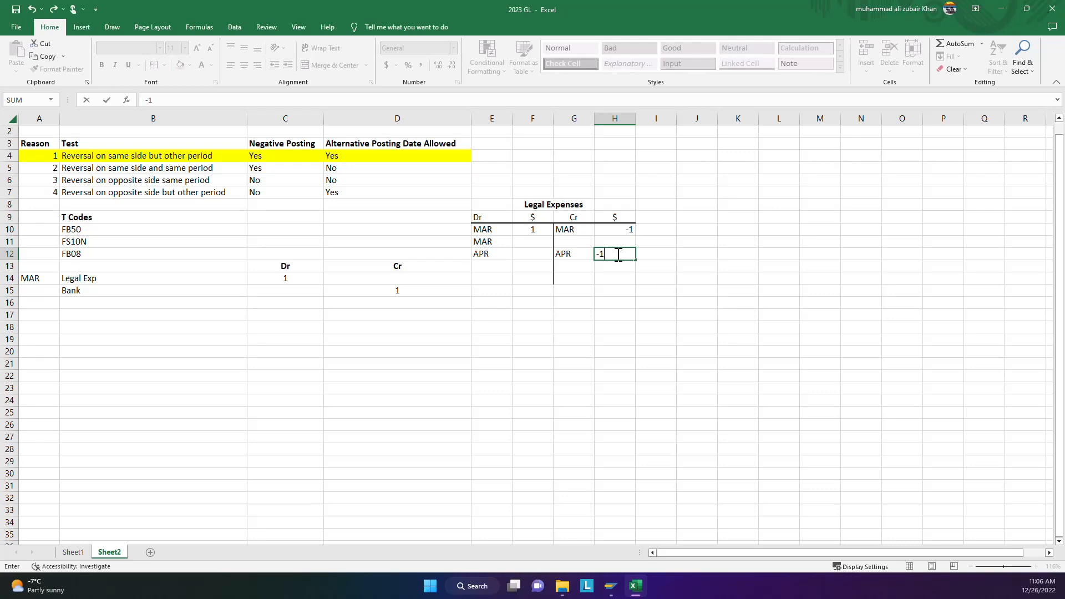
pyautogui.press('Return')
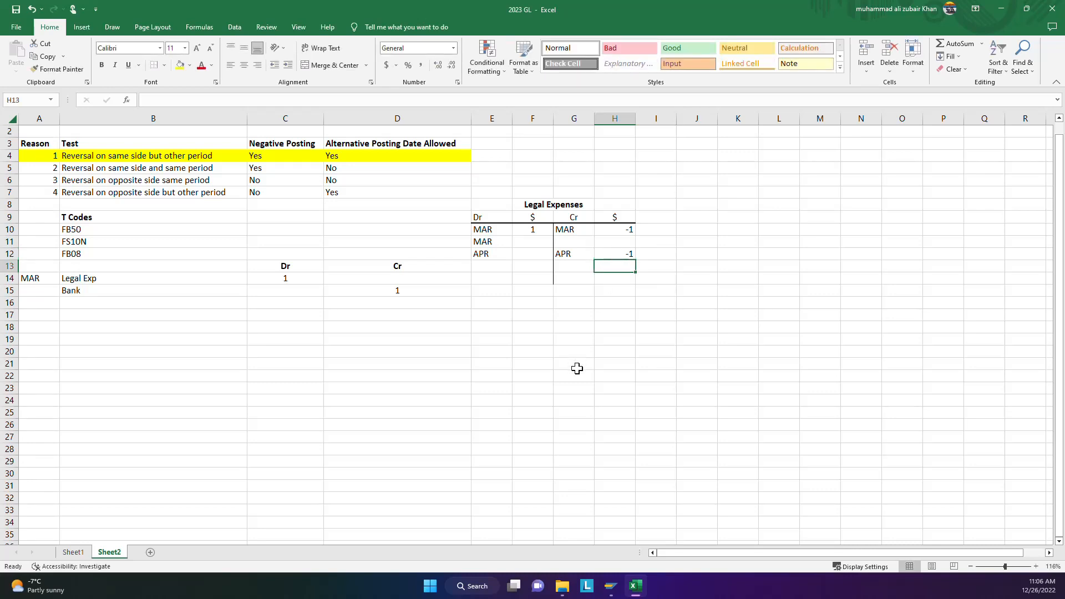
pyautogui.click(556, 399)
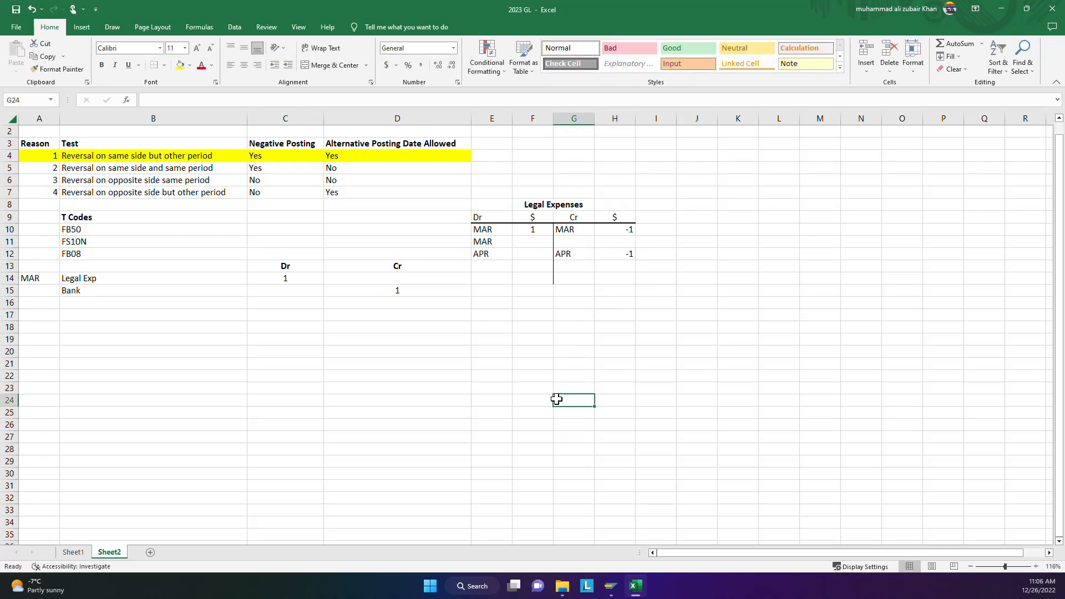
pyautogui.write('PP')
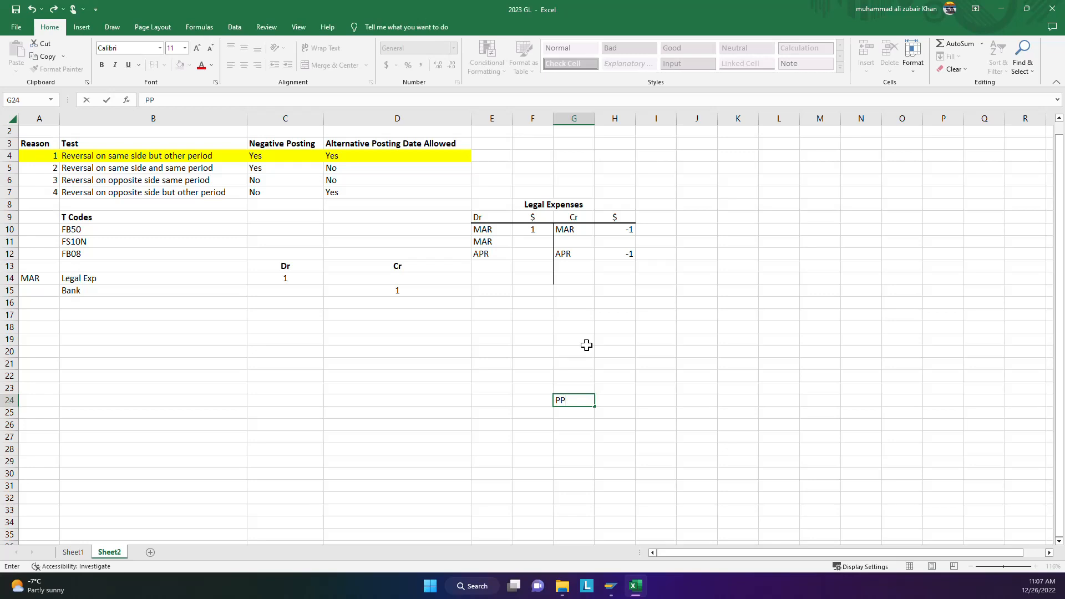
pyautogui.write('P')
pyautogui.click(570, 363)
pyautogui.write('P')
pyautogui.click(570, 400)
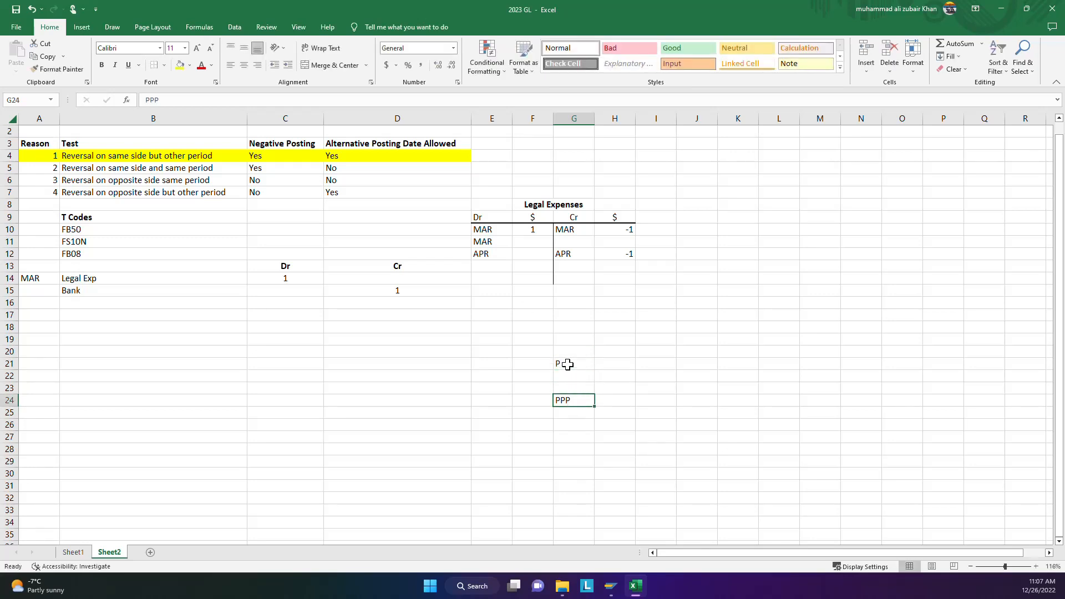
pyautogui.moveTo(567, 364); pyautogui.dragTo(570, 399)
pyautogui.press('BackSpace')
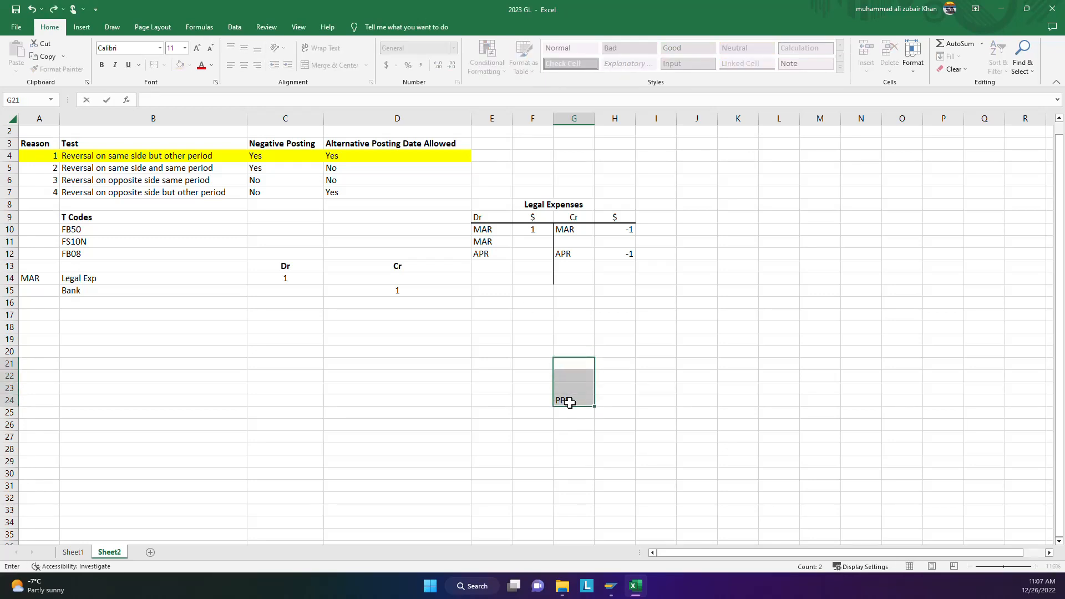
pyautogui.click(569, 401)
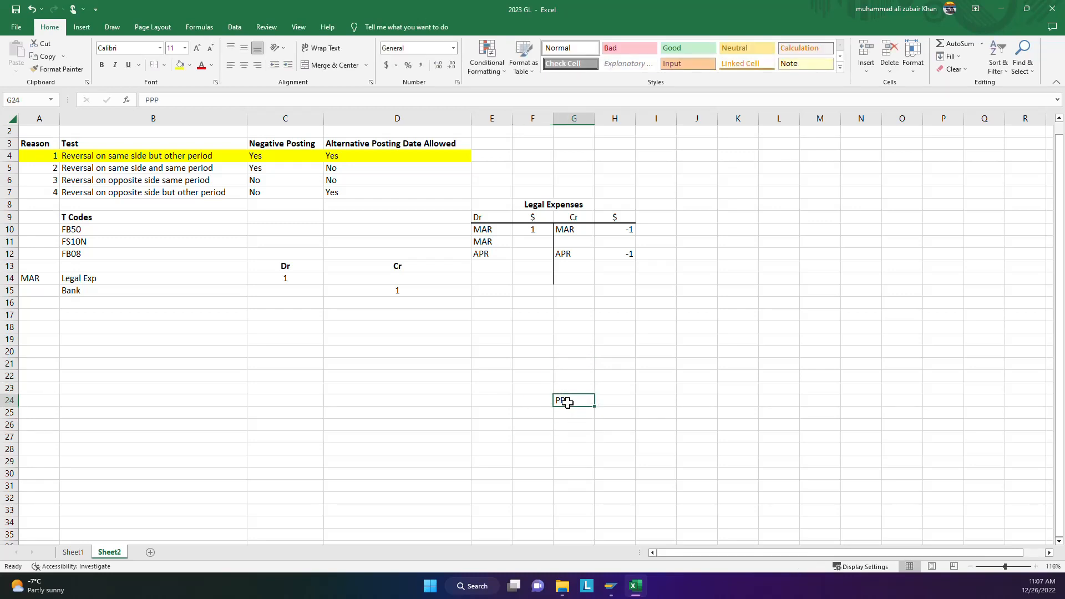
pyautogui.press('BackSpace')
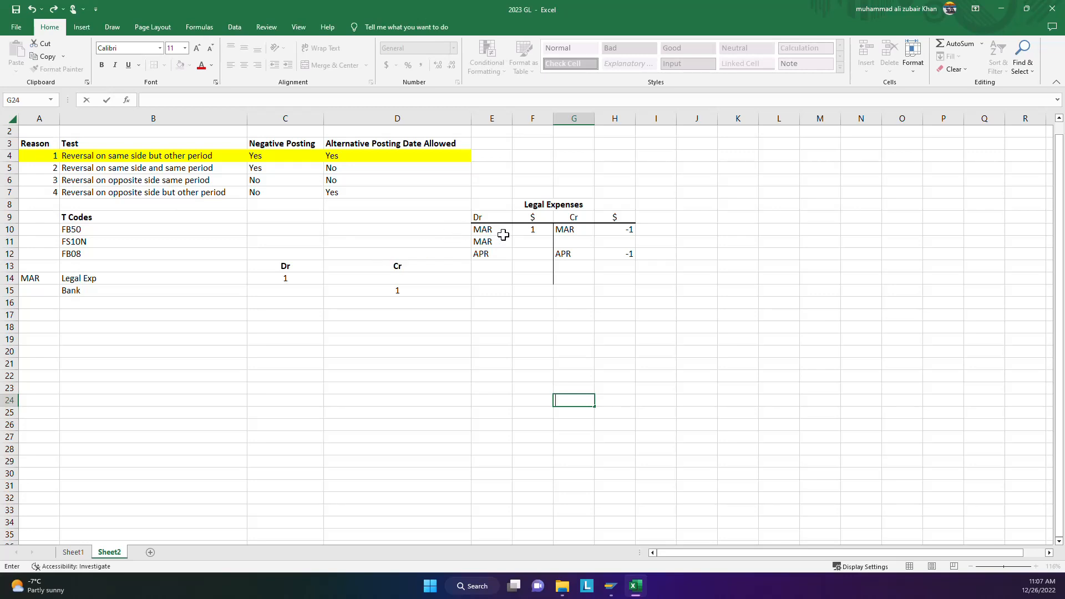
# Change the first debit line of the Legal Expenses T-account to MAY with an amount of 3.
pyautogui.click(483, 232)
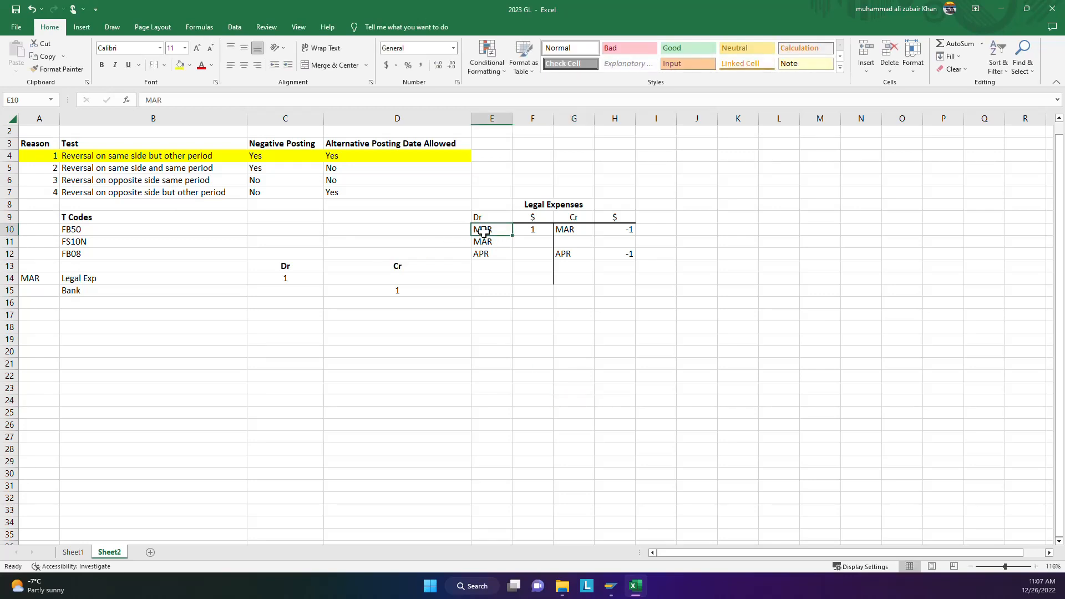
pyautogui.write('MAY')
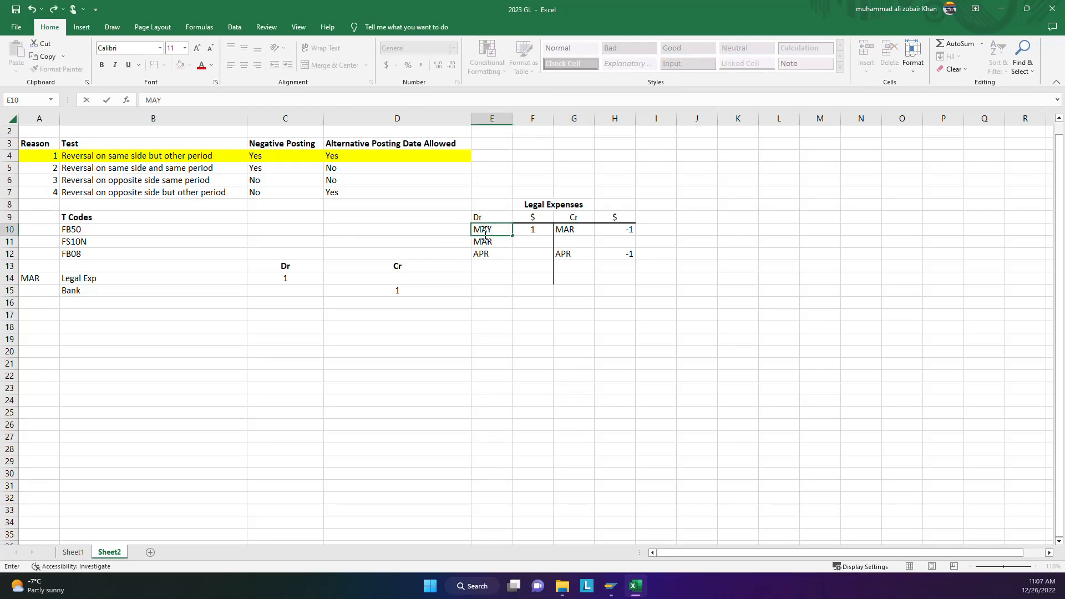
pyautogui.click(530, 233)
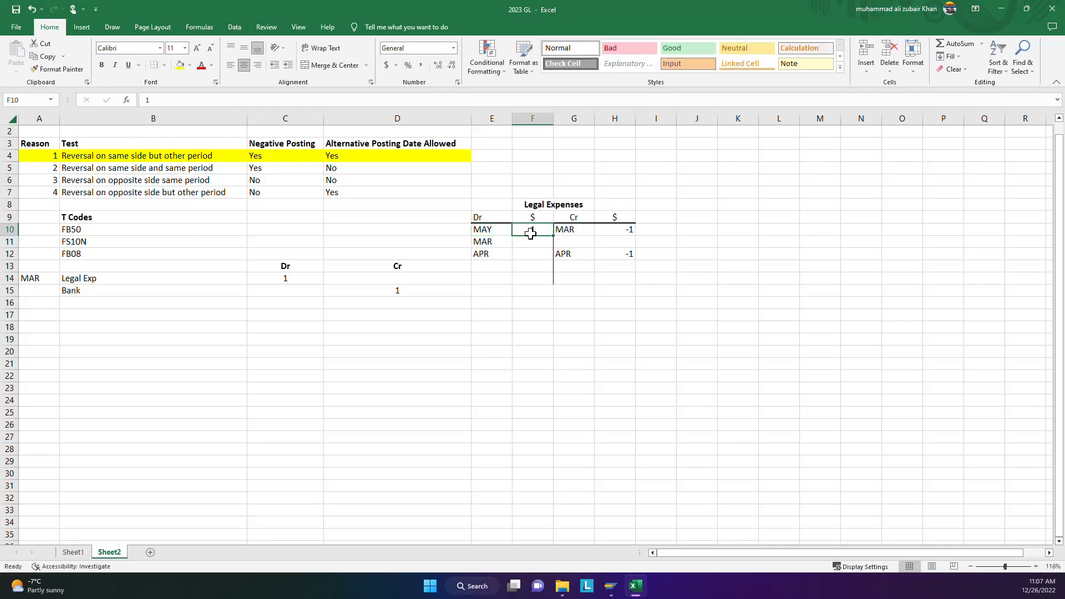
pyautogui.write('3')
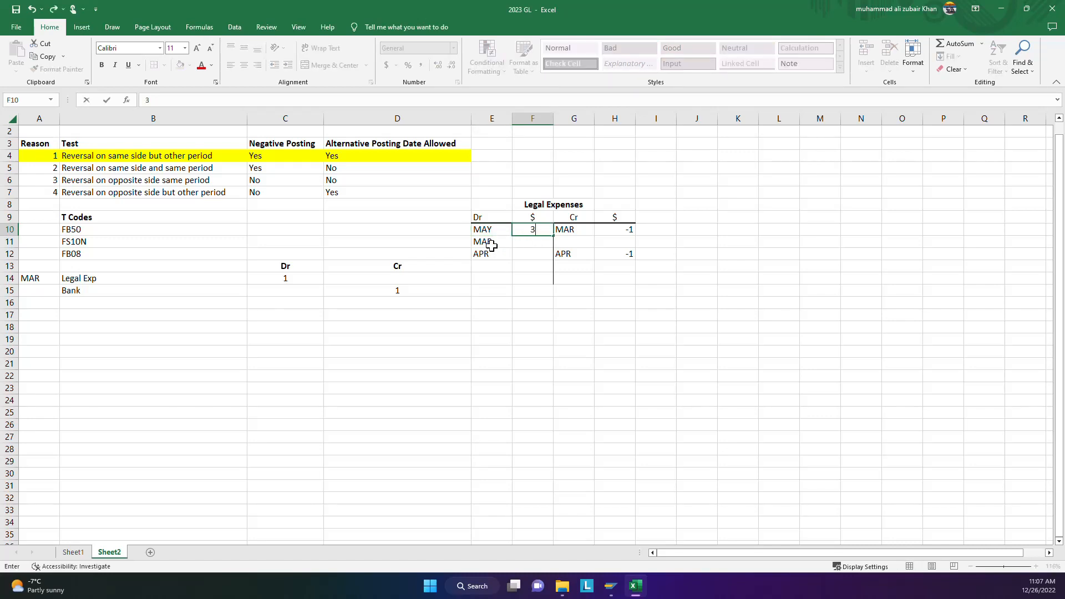
# Clear the remaining MAR and APR labels on the debit side of the Legal Expenses T-account.
pyautogui.moveTo(491, 245); pyautogui.dragTo(493, 255)
pyautogui.write('PP')
pyautogui.press('Return')
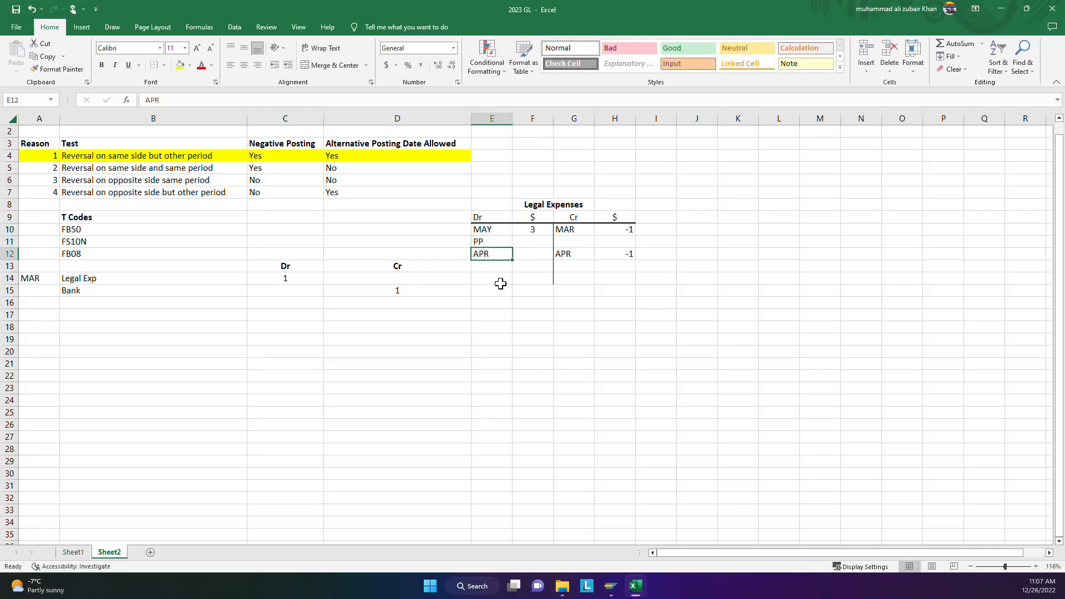
pyautogui.click(499, 286)
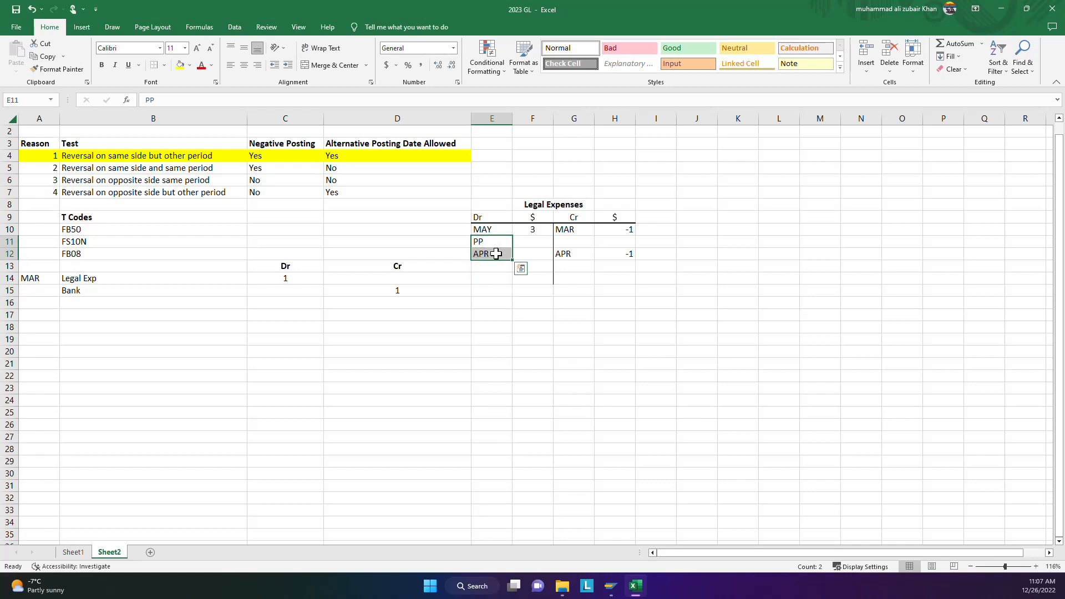
pyautogui.press('Delete')
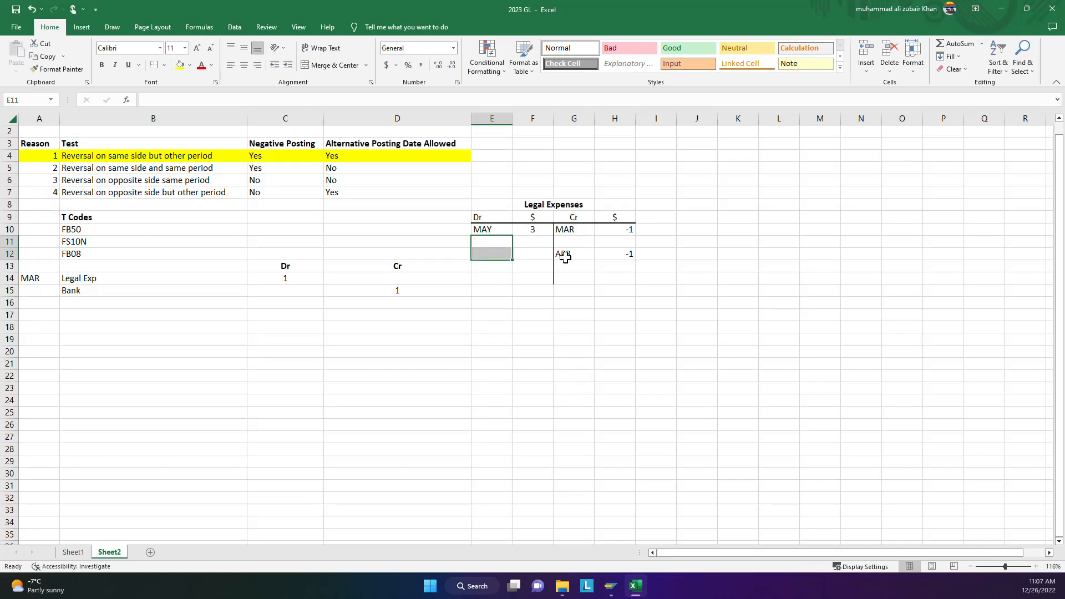
# Relabel the two credit-side lines of the Legal Expenses T-account as MAY and JUN.
pyautogui.moveTo(568, 232); pyautogui.dragTo(573, 253)
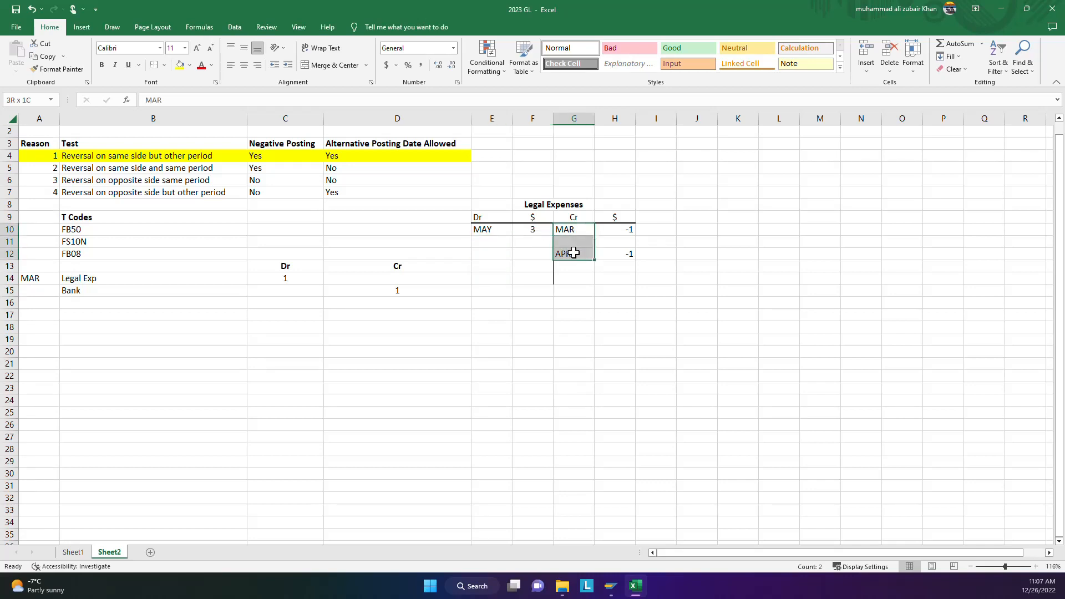
pyautogui.click(574, 230)
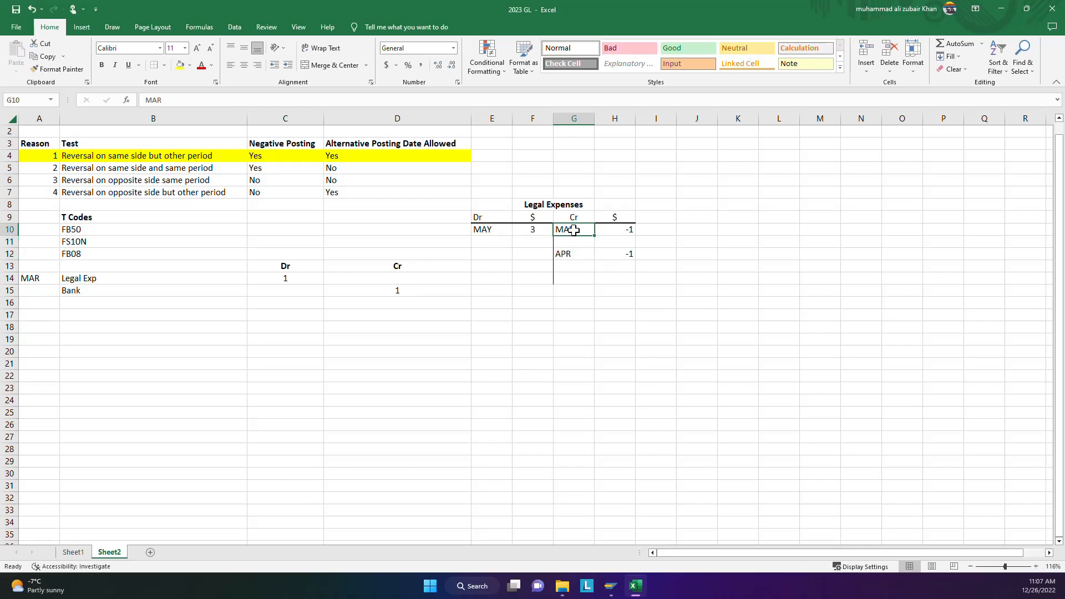
pyautogui.write('MAY')
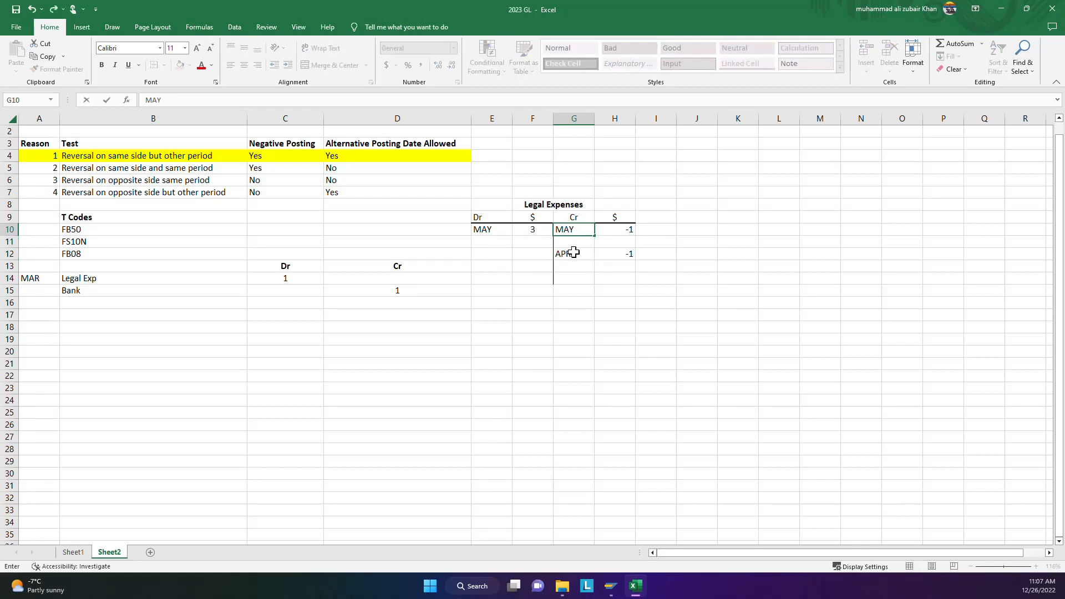
pyautogui.click(572, 254)
pyautogui.write('JUNB')
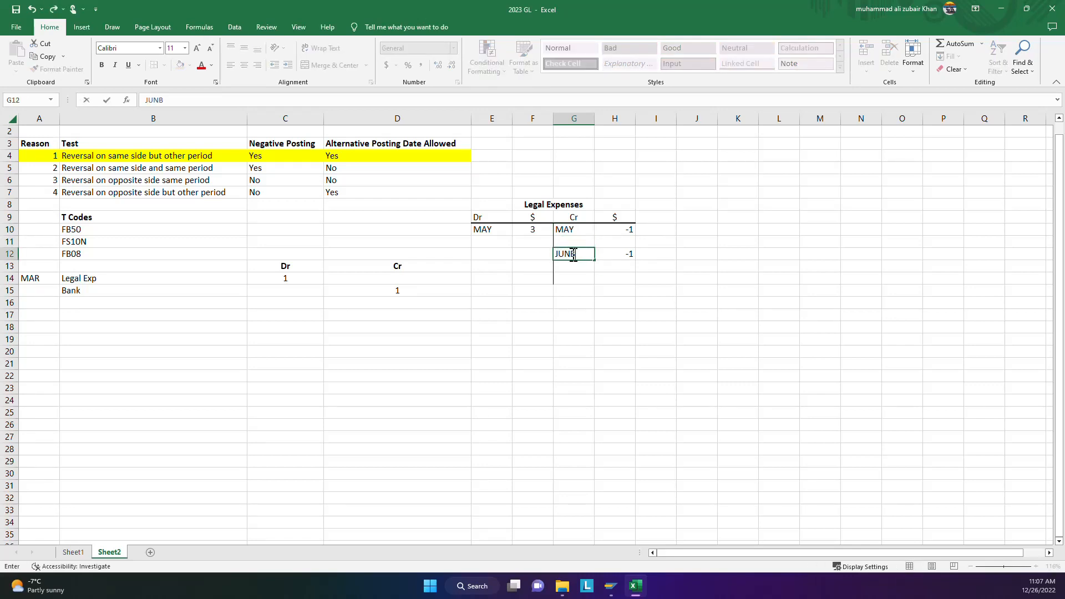
pyautogui.press('BackSpace')
pyautogui.click(565, 286)
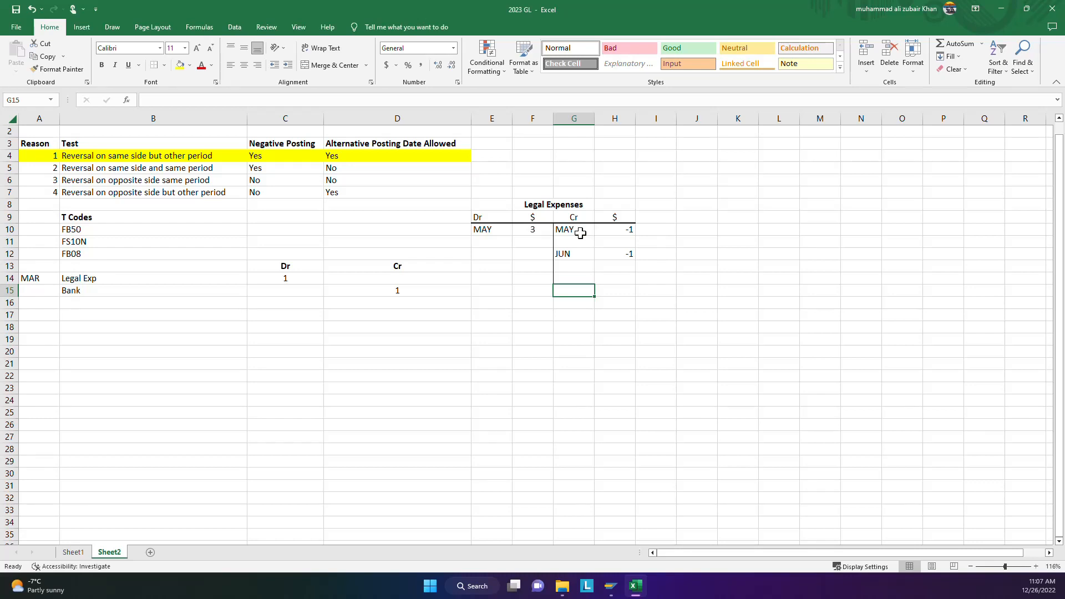
# Set the MAY credit amount in the Legal Expenses T-account to 3 and clear the amount beside JUN.
pyautogui.click(627, 232)
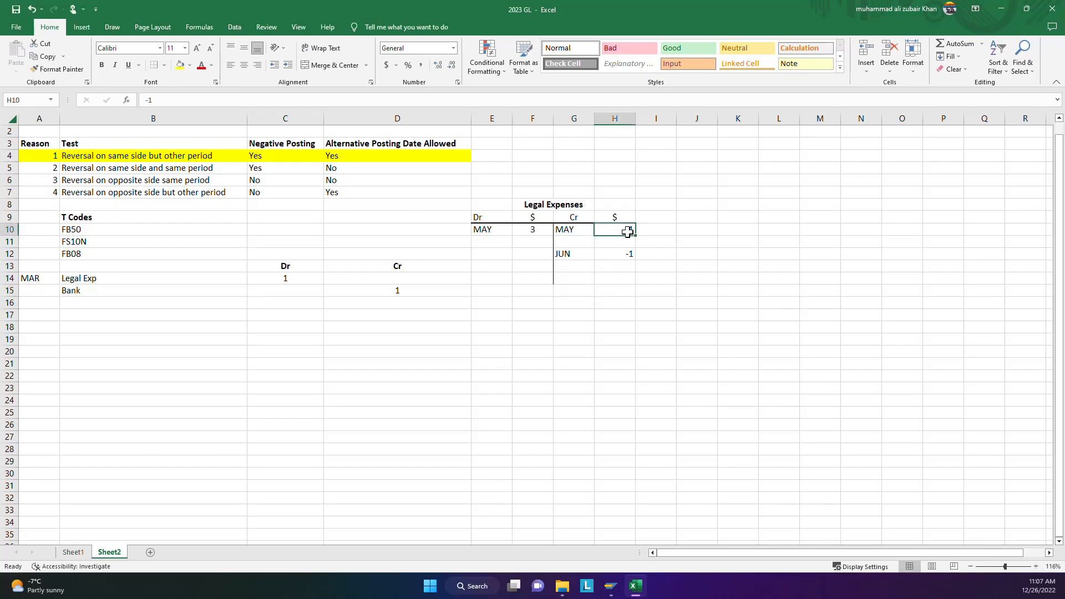
pyautogui.write('3')
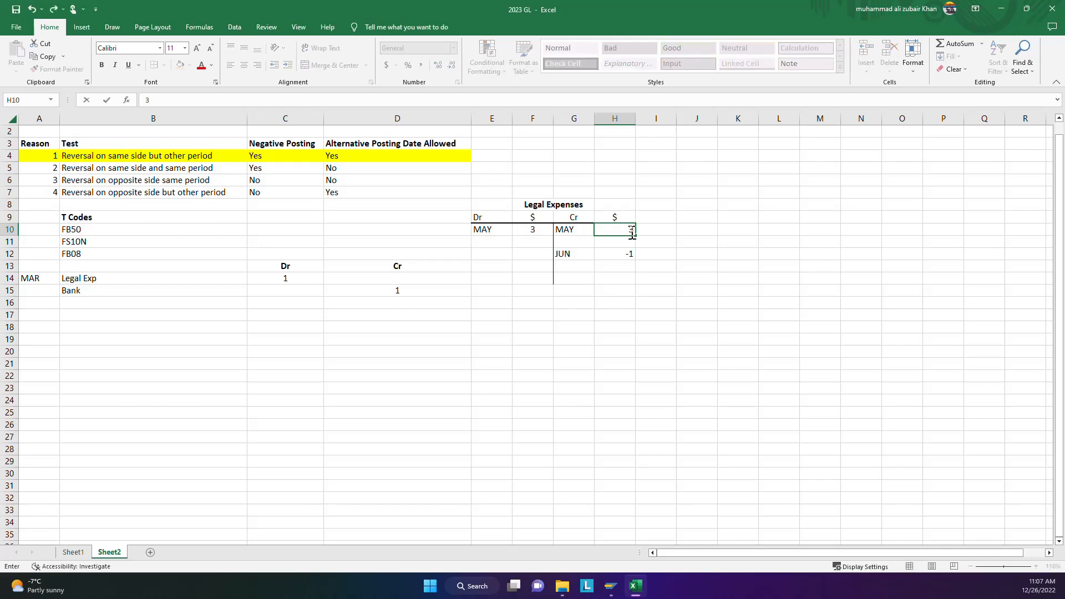
pyautogui.click(624, 302)
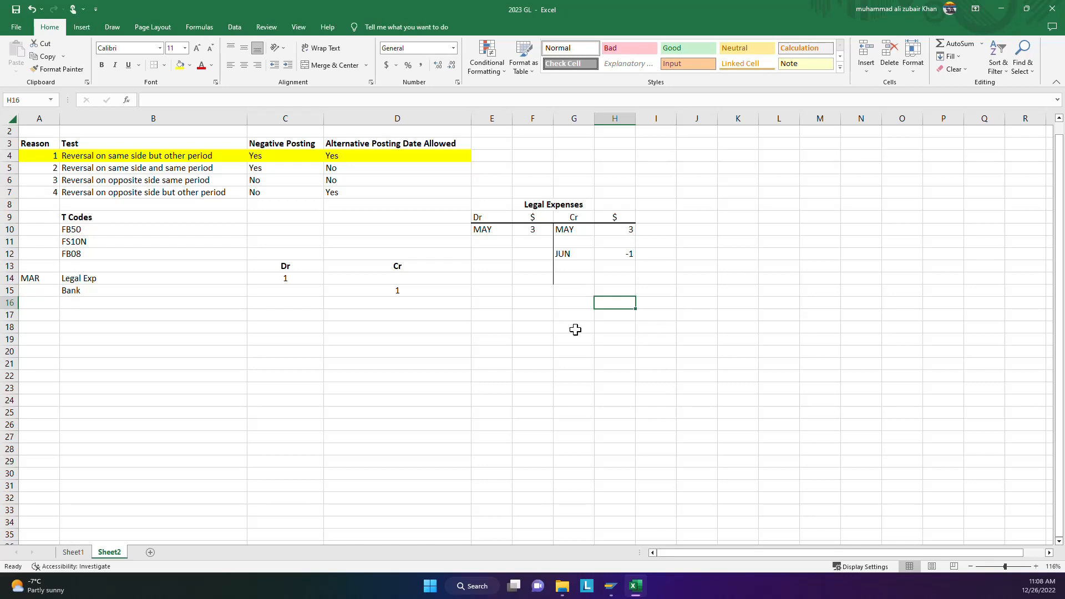
pyautogui.click(623, 254)
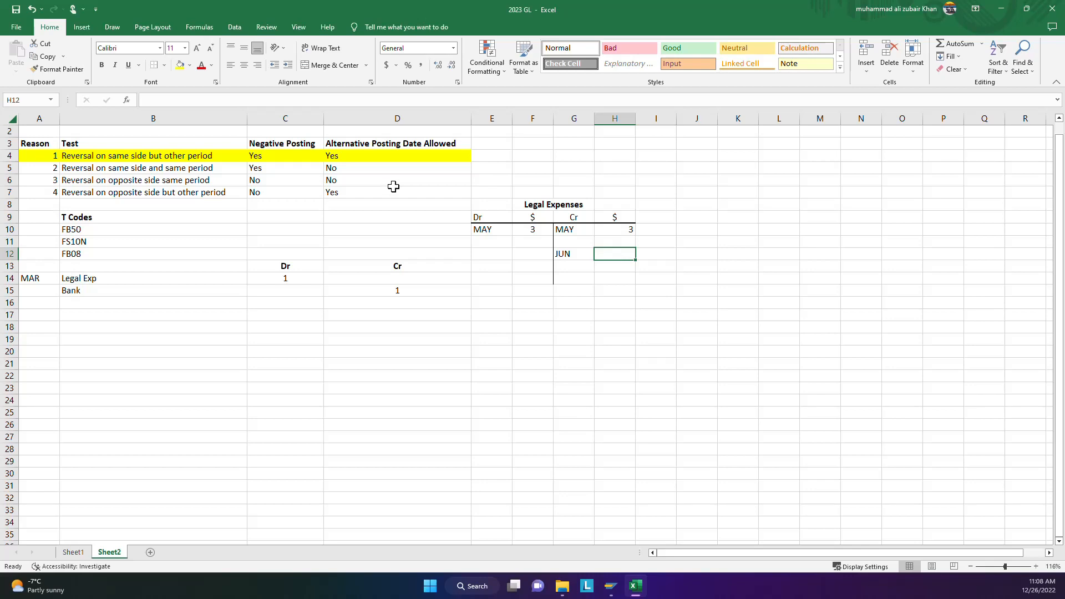
# Switch to the first SAP session and start transaction FB50 for entering a G/L account document.
pyautogui.moveTo(616, 589)
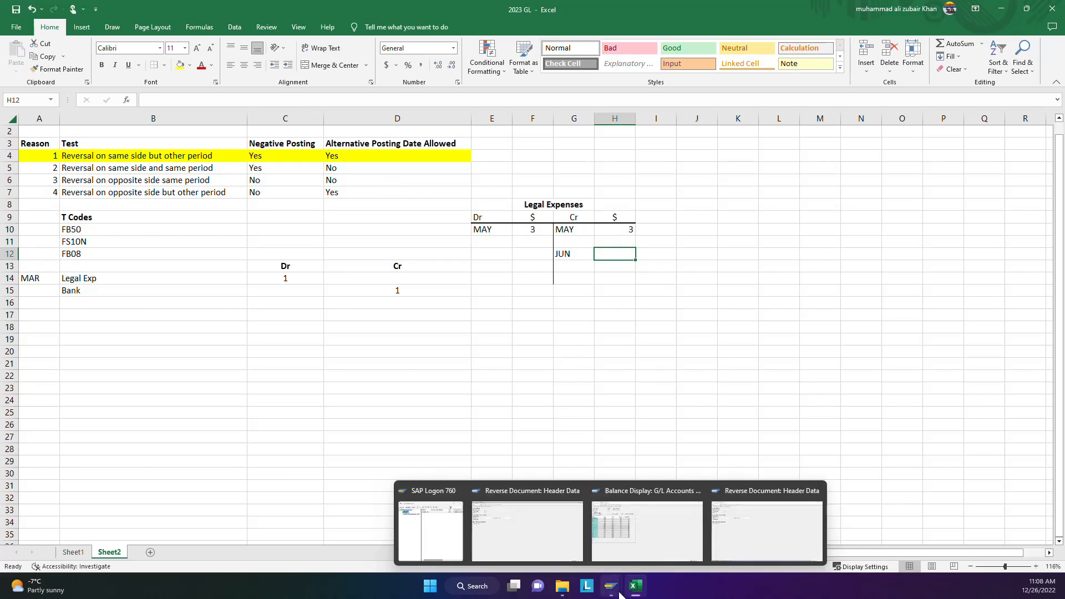
pyautogui.click(496, 539)
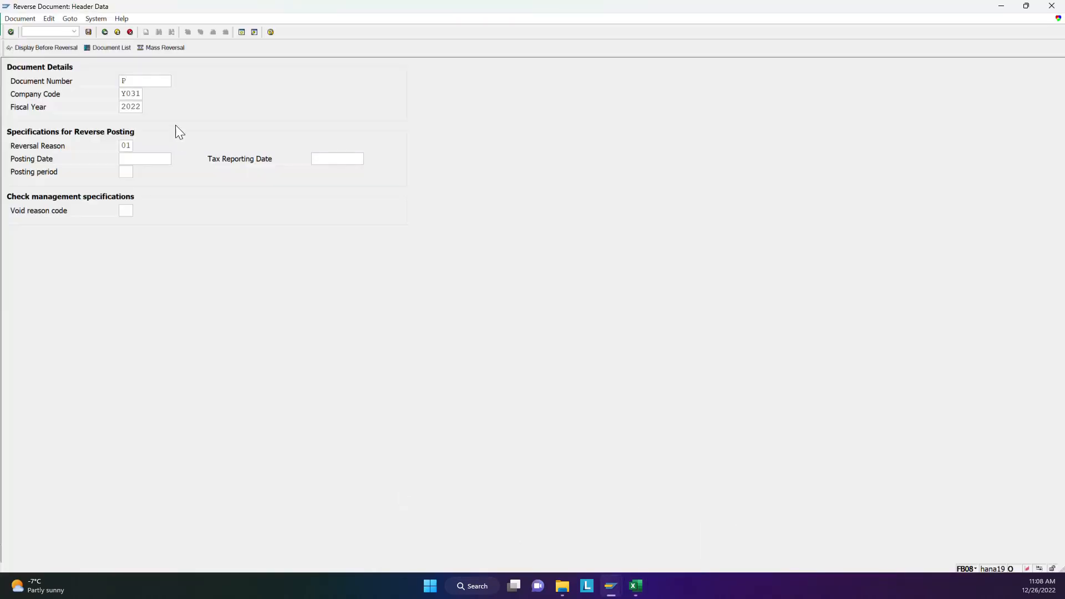
pyautogui.click(57, 31)
pyautogui.write('/NFB50')
pyautogui.press('Return')
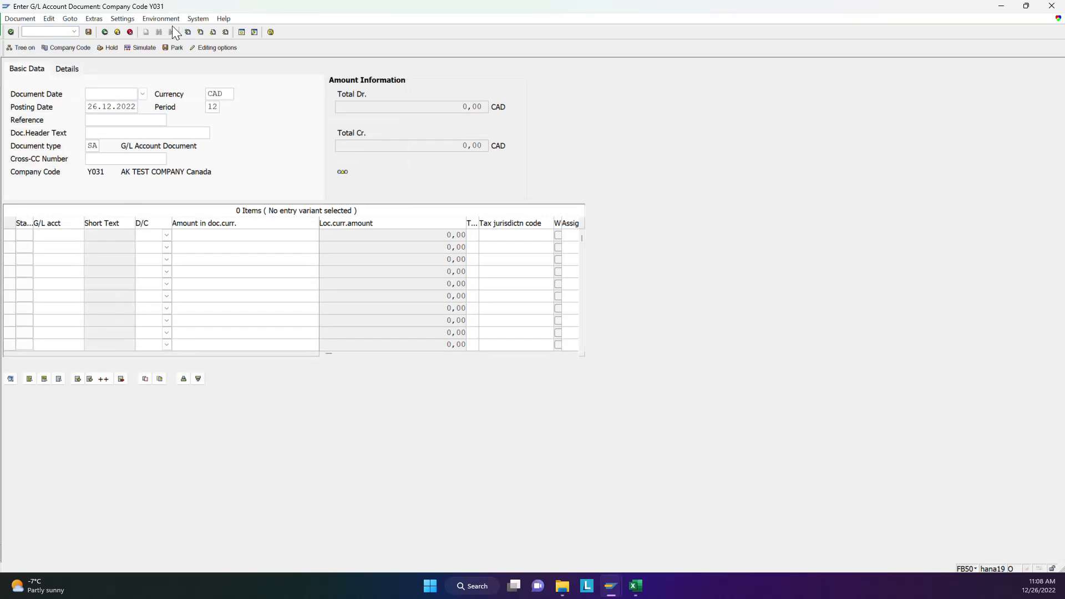
# Set both the document date and posting date to 01.05.2022 and the period to 05.
pyautogui.write('01.05.2022')
pyautogui.press('Delete')
pyautogui.press('Delete')
pyautogui.press('Delete')
pyautogui.press('Delete')
pyautogui.press('Delete')
pyautogui.press('Delete')
pyautogui.press('Delete')
pyautogui.press('Delete')
pyautogui.press('Delete')
pyautogui.press('Delete')
pyautogui.write('01.05')
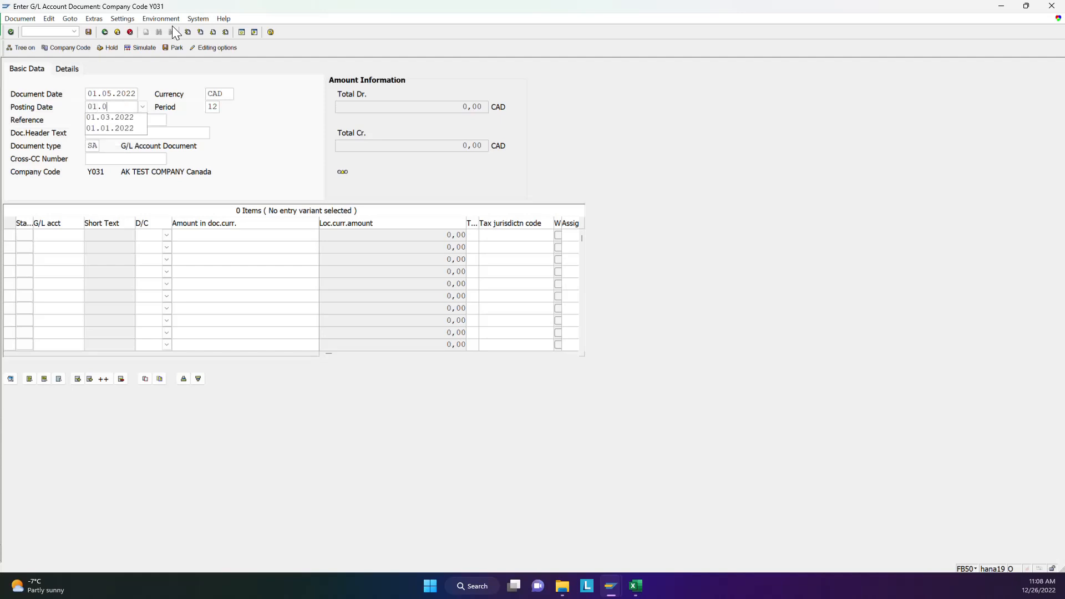
pyautogui.write('.2022')
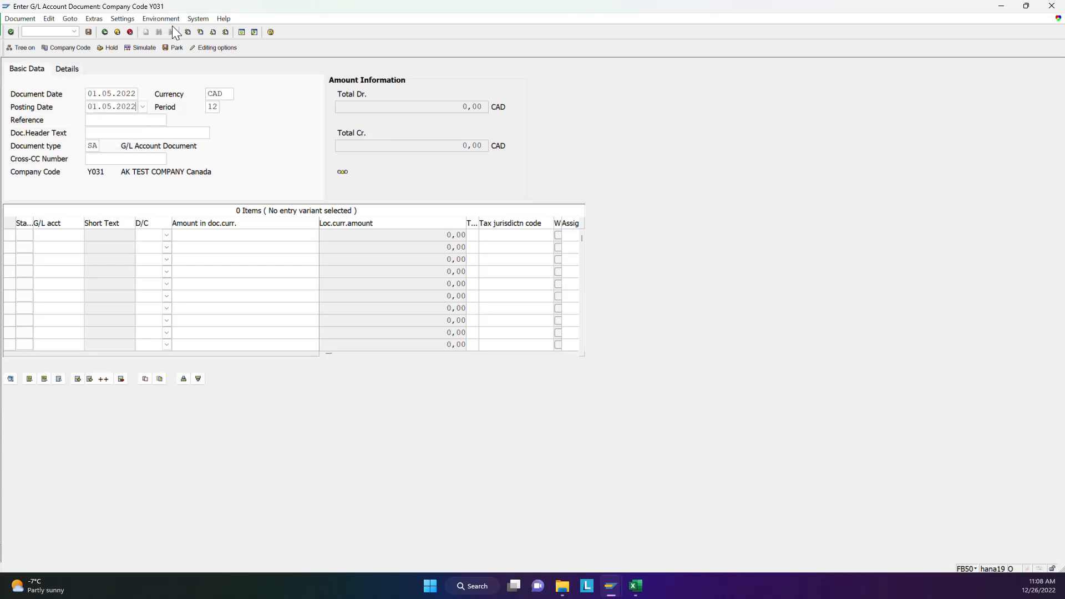
pyautogui.press('Delete')
pyautogui.press('Delete')
pyautogui.write('05')
# Enter the first line item as a debit of 3 to G/L account 215040.
pyautogui.click(62, 235)
pyautogui.write('21')
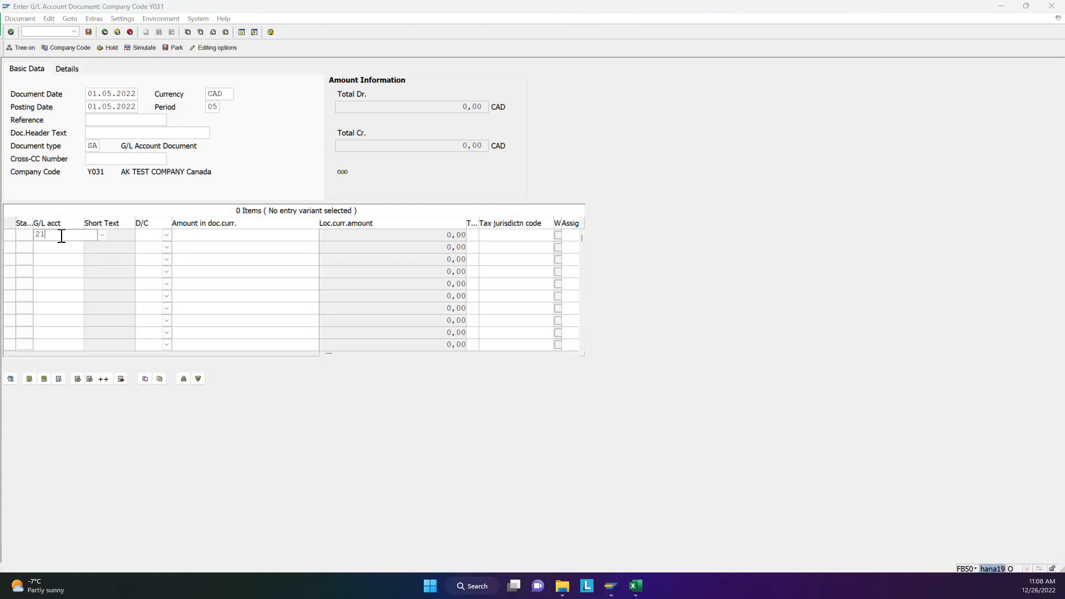
pyautogui.write('5040')
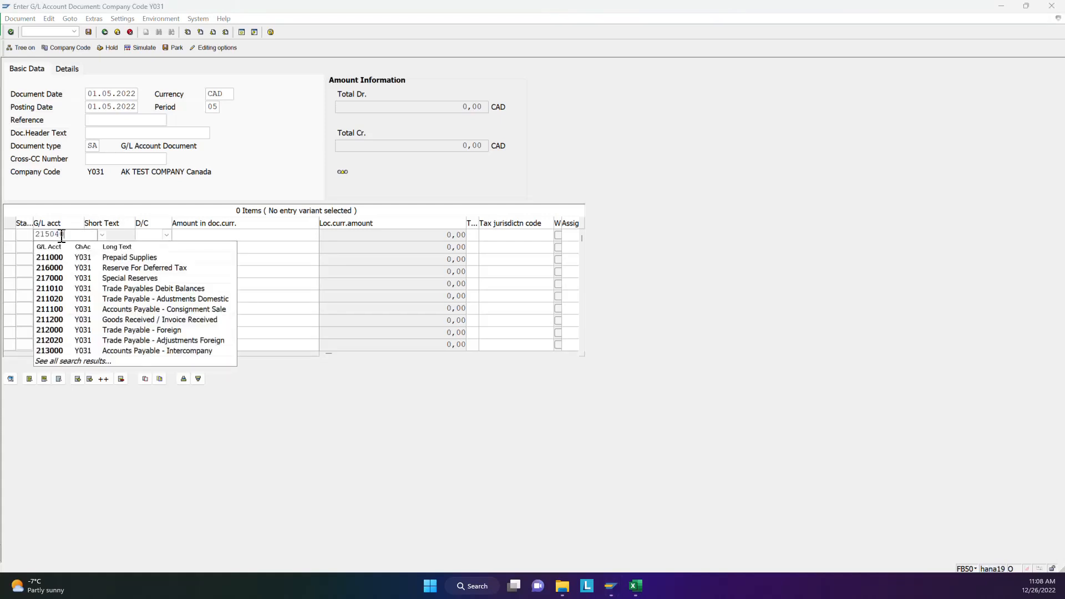
pyautogui.click(79, 258)
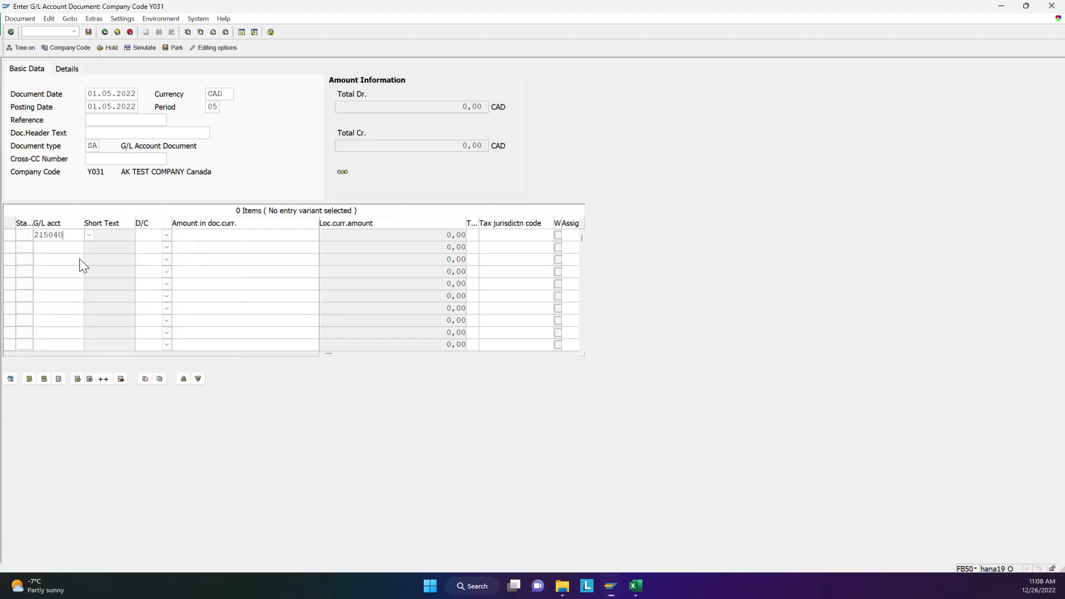
pyautogui.click(141, 236)
pyautogui.write('d')
pyautogui.write('3')
pyautogui.press('Tab')
# Enter the second line item as a credit of 3 to bank G/L account 100000.
pyautogui.click(55, 248)
pyautogui.write('10')
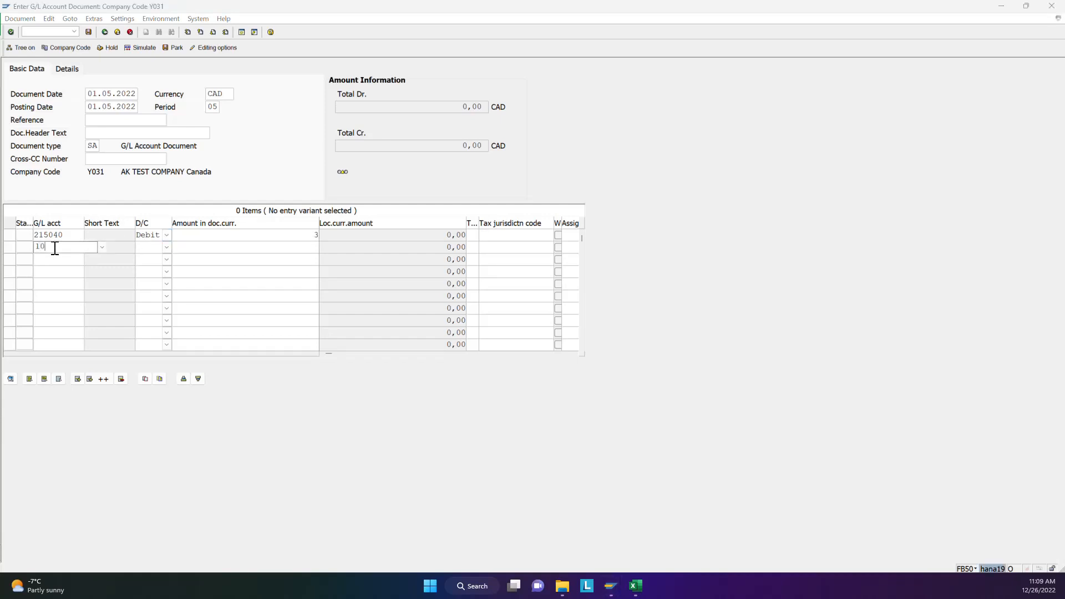
pyautogui.write('0000')
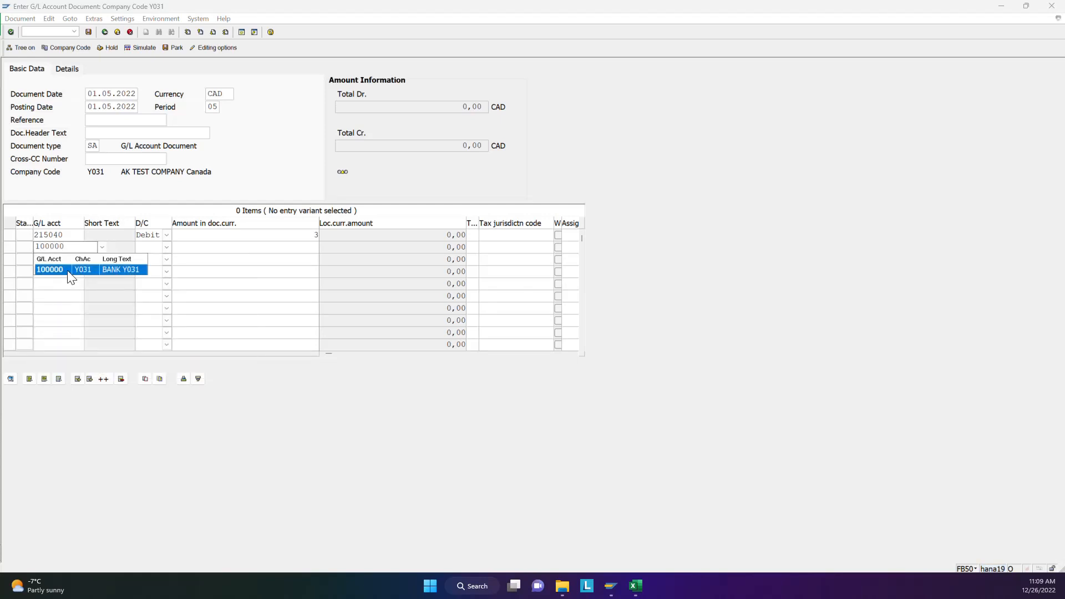
pyautogui.click(55, 269)
pyautogui.click(141, 249)
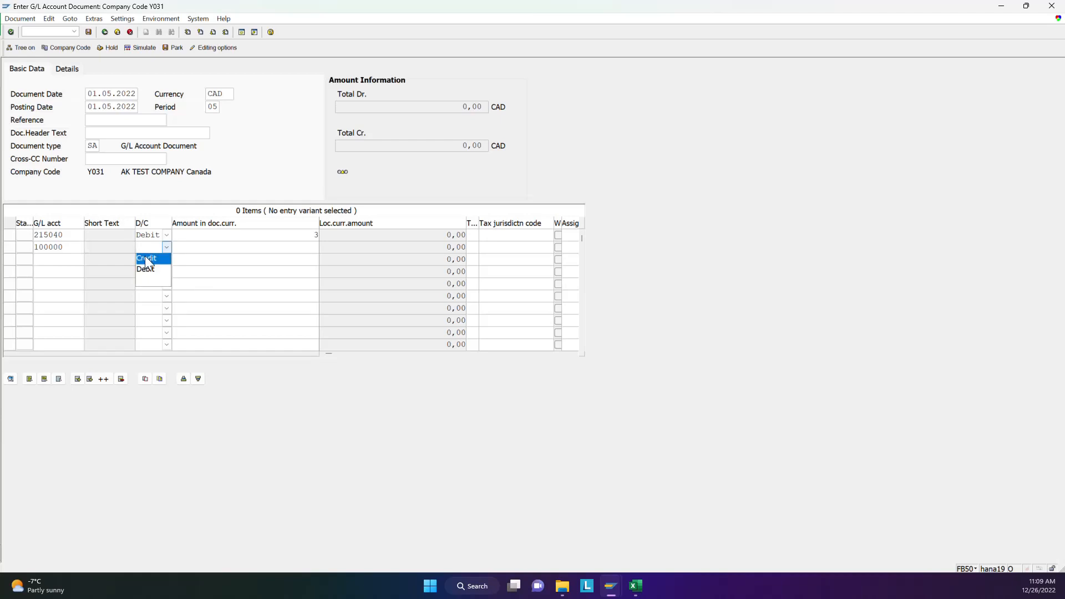
pyautogui.click(146, 265)
pyautogui.click(241, 249)
pyautogui.write('3')
pyautogui.press('Tab')
# Validate the entry, fill in the required personnel number on the Legal Expenses line and post the document.
pyautogui.click(10, 32)
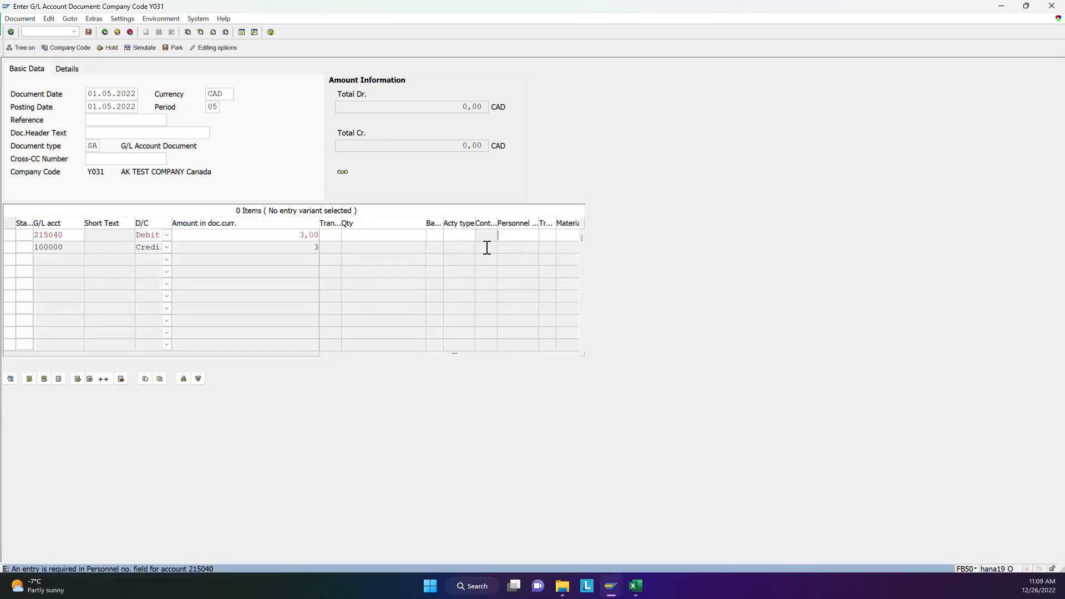
pyautogui.write('1')
pyautogui.press('Tab')
pyautogui.click(10, 32)
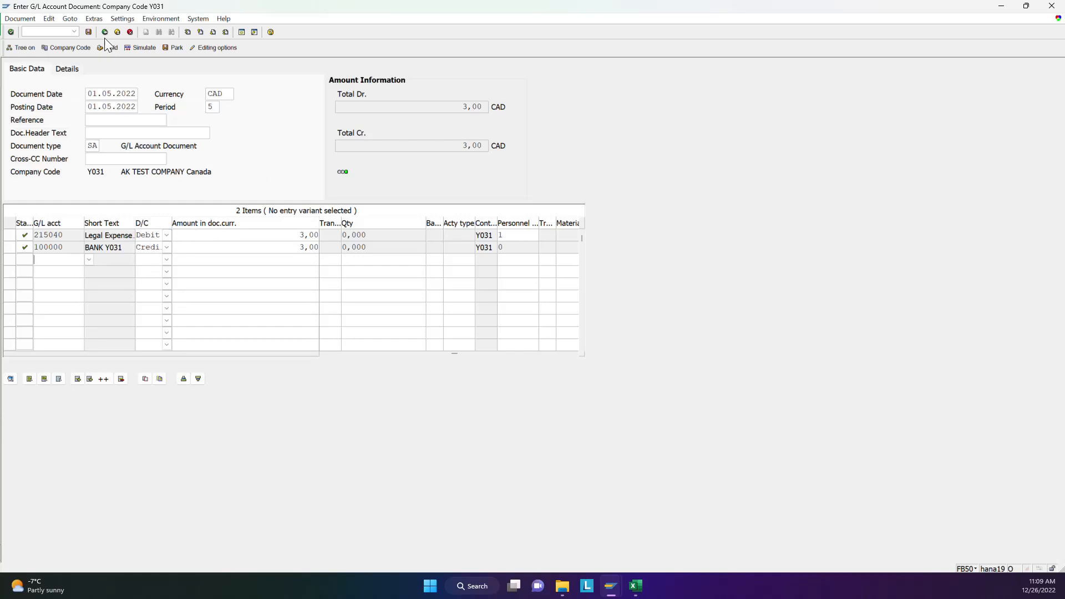
pyautogui.click(89, 32)
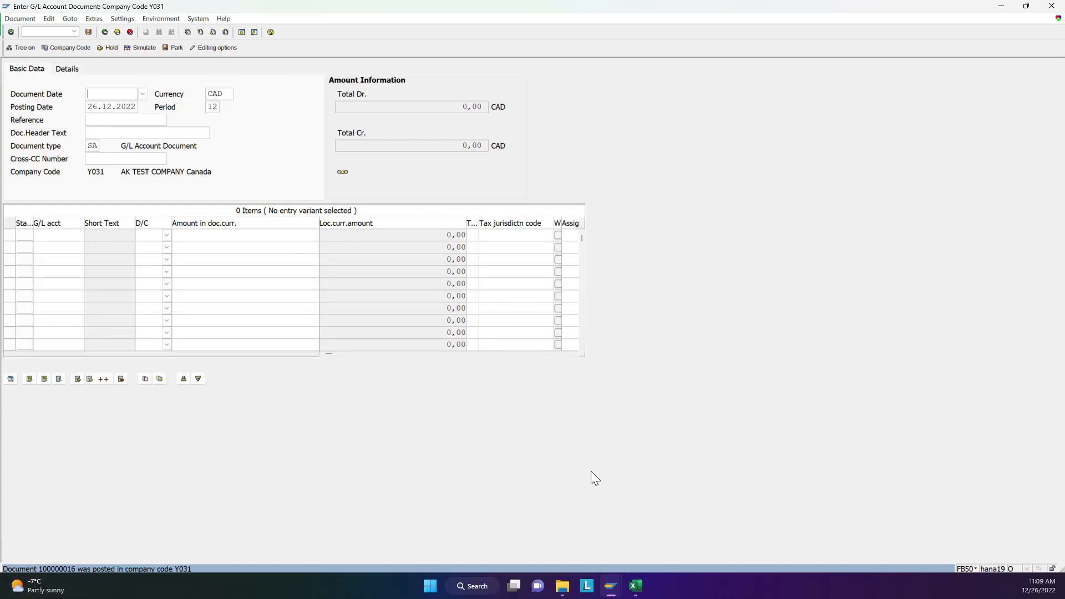
# Rerun the 2022 balance display for Legal Expenses account 215040 to examine the May posting.
pyautogui.moveTo(611, 586)
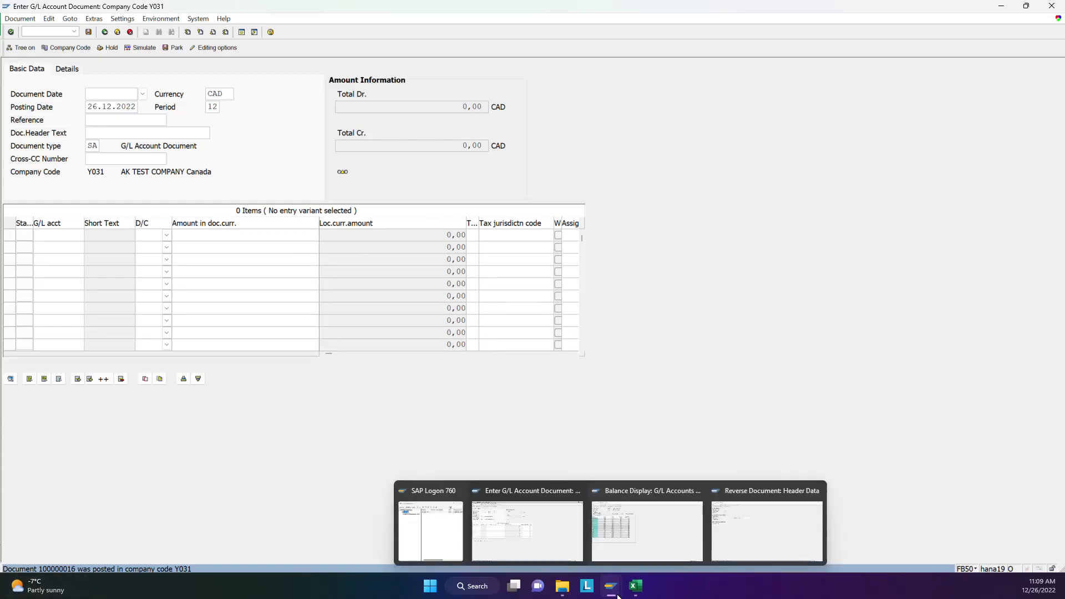
pyautogui.click(618, 527)
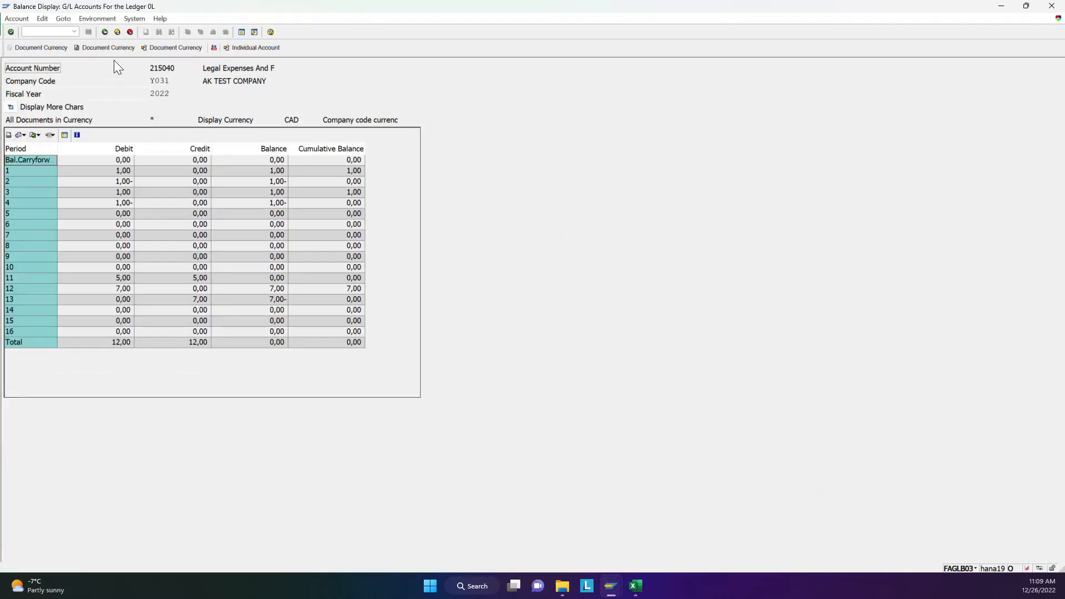
pyautogui.click(105, 32)
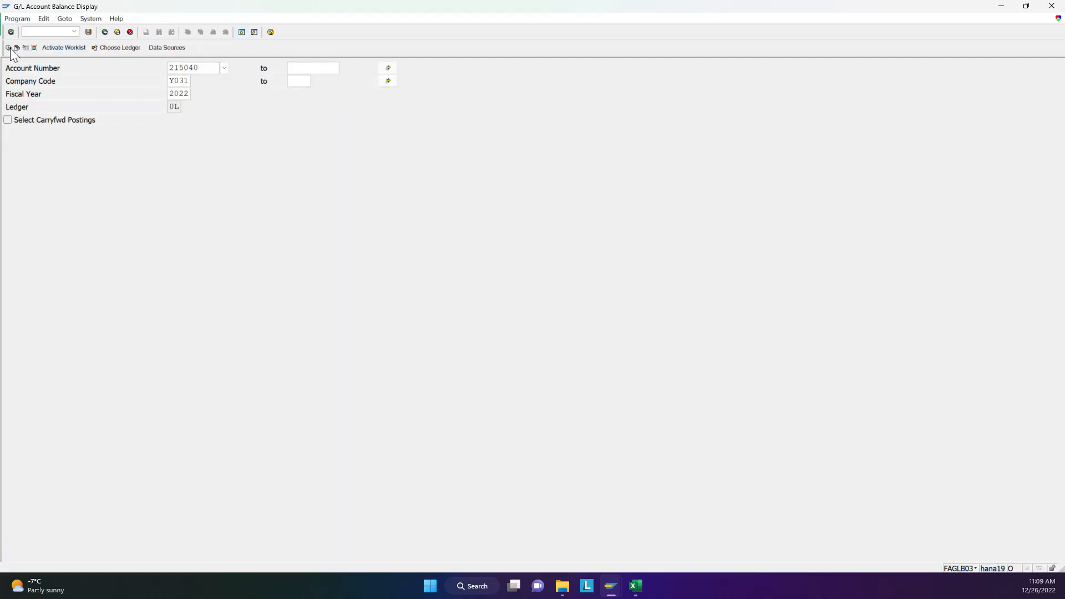
pyautogui.click(10, 47)
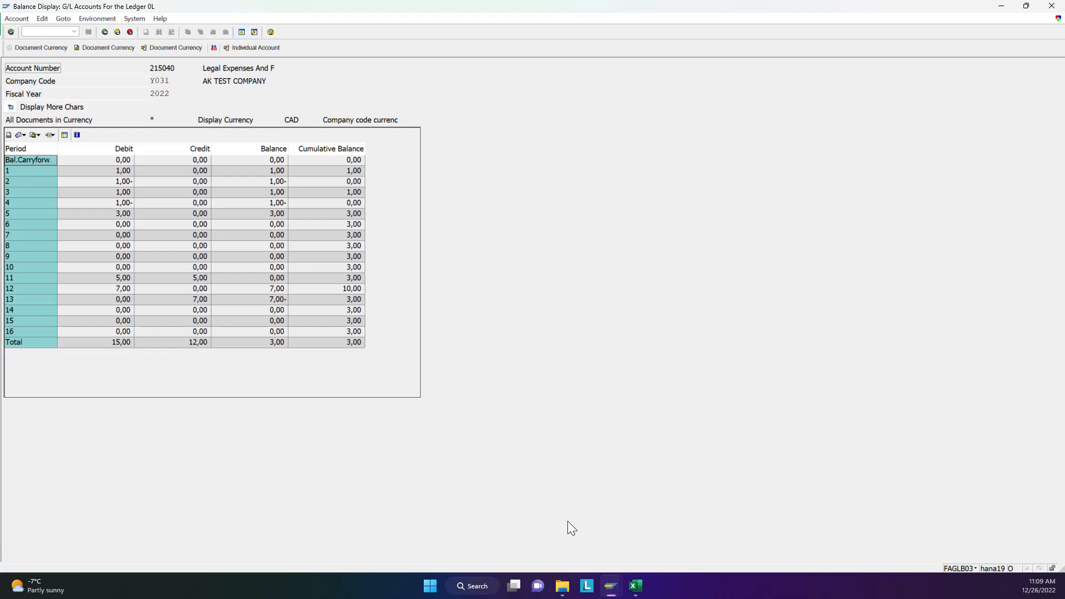
# Consult the reversal reason table in the Excel workbook and return to SAP's Reverse Document session.
pyautogui.click(628, 544)
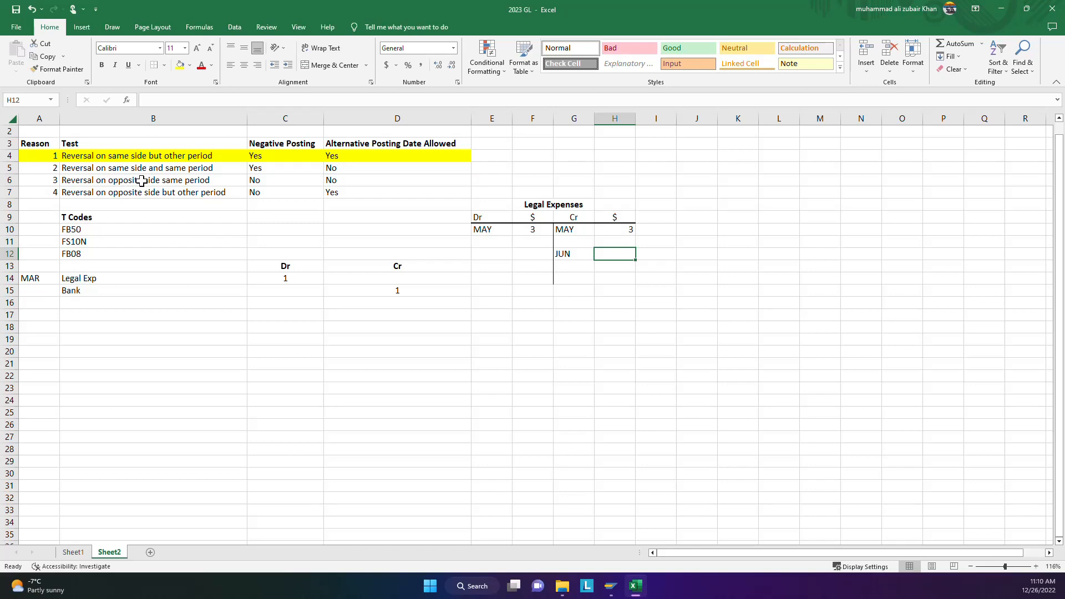
pyautogui.moveTo(612, 588)
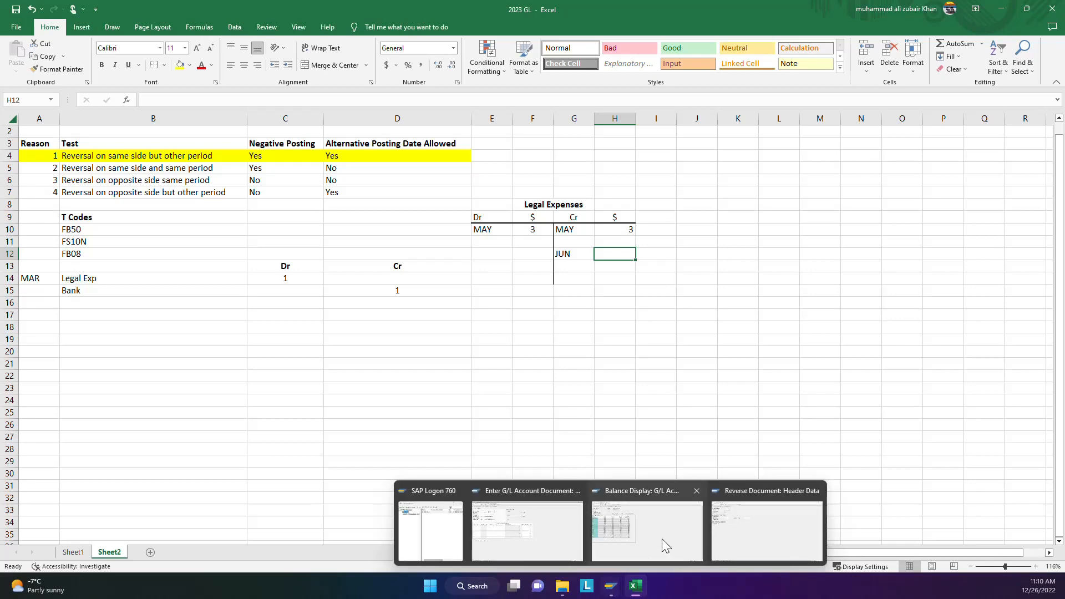
pyautogui.click(736, 526)
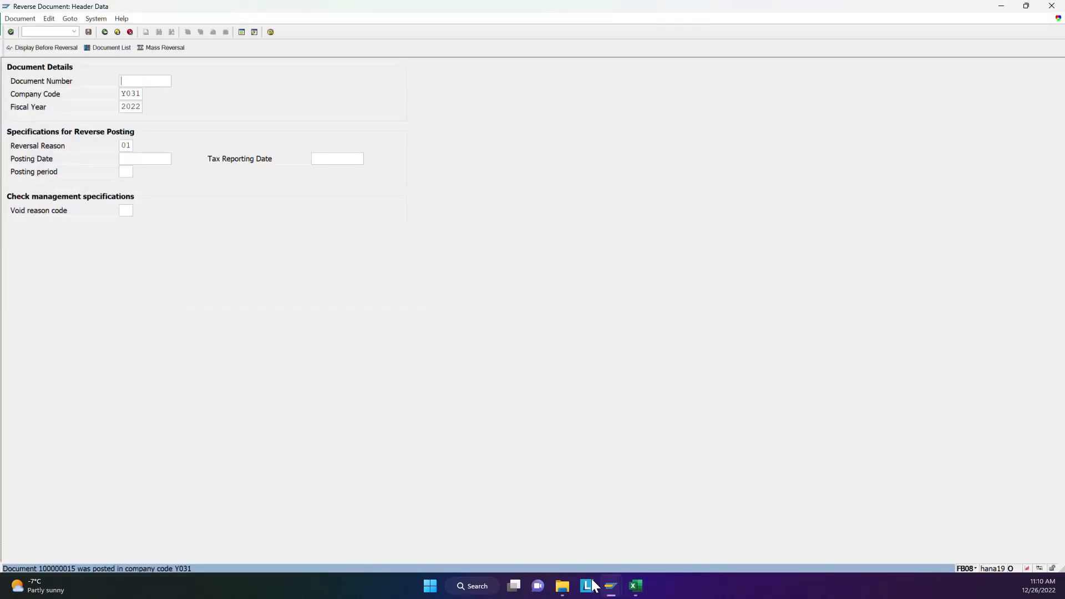
# Look up the document number behind the period 5 debit in the Legal Expenses balance display.
pyautogui.moveTo(610, 590)
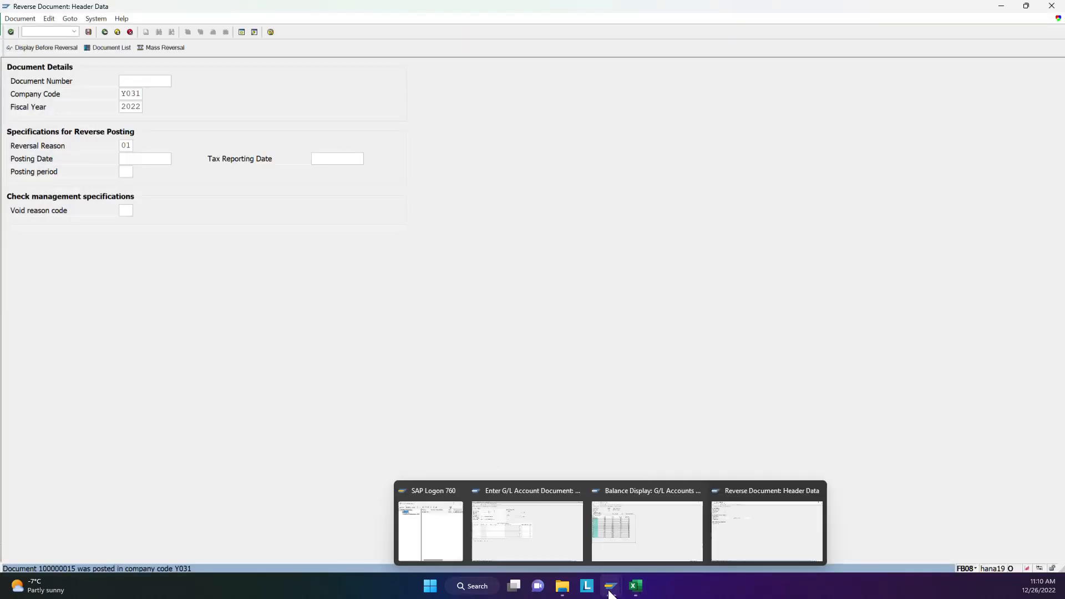
pyautogui.click(614, 545)
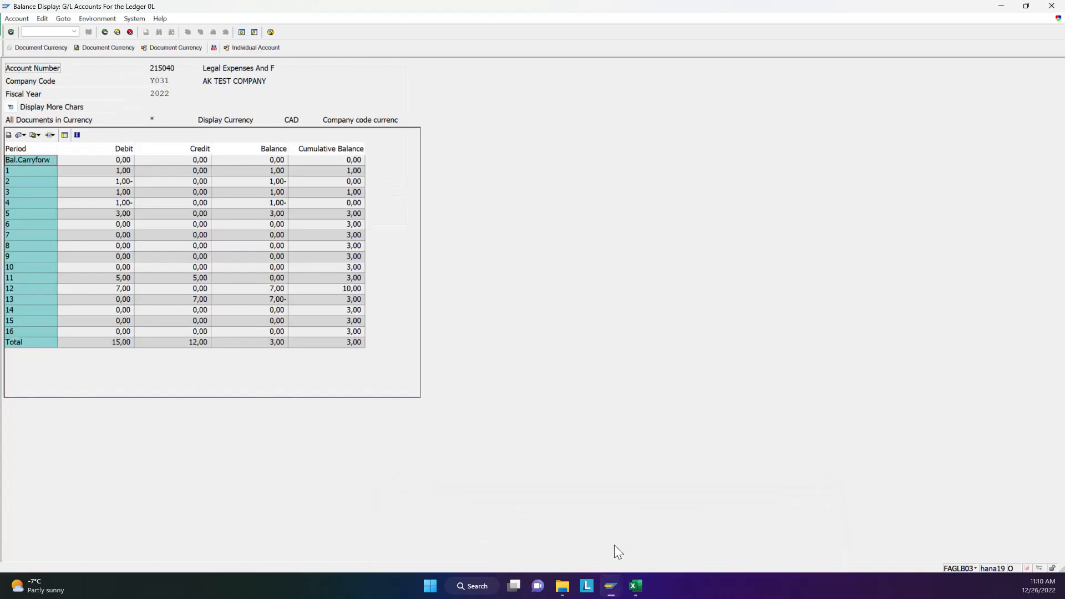
pyautogui.doubleClick(106, 213)
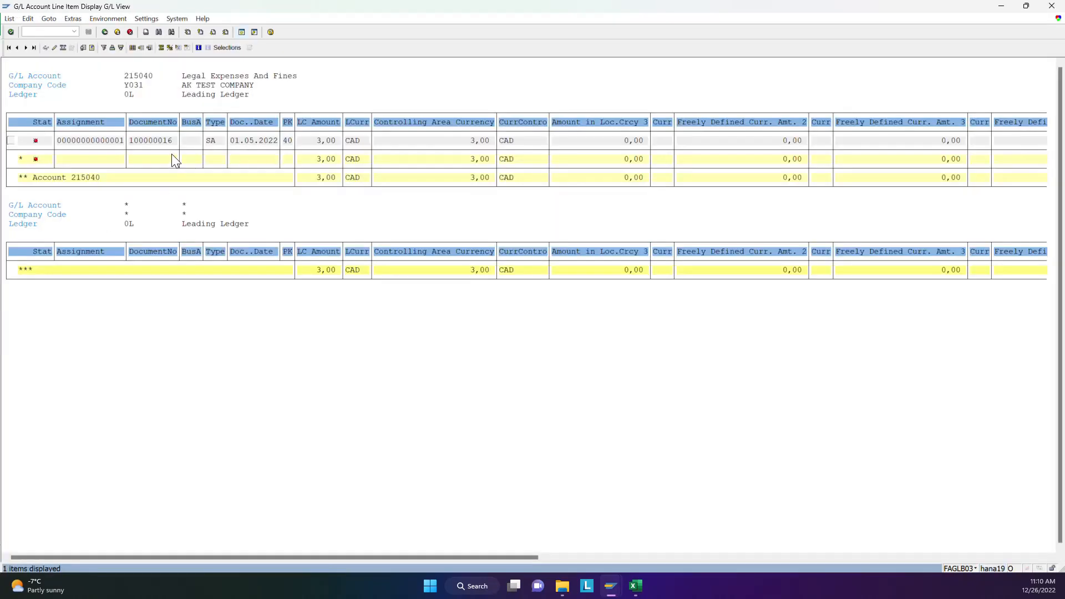
pyautogui.click(103, 32)
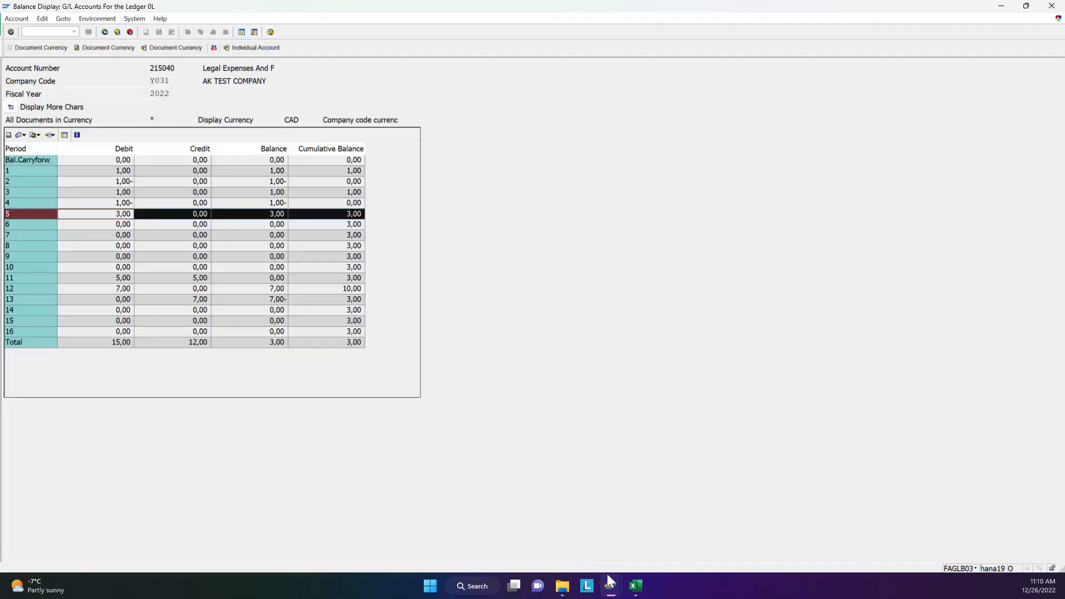
# Enter document 100000016 for reversal in FB08 and choose reversal reason 03, opposite side same period.
pyautogui.moveTo(613, 586)
pyautogui.click(752, 524)
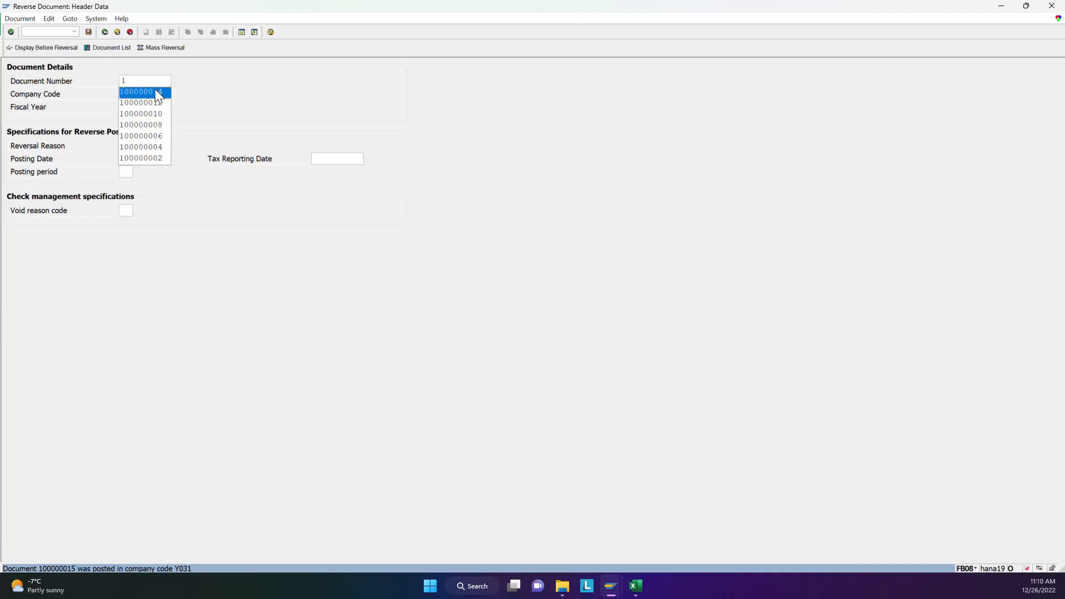
pyautogui.click(157, 91)
pyautogui.press('BackSpace')
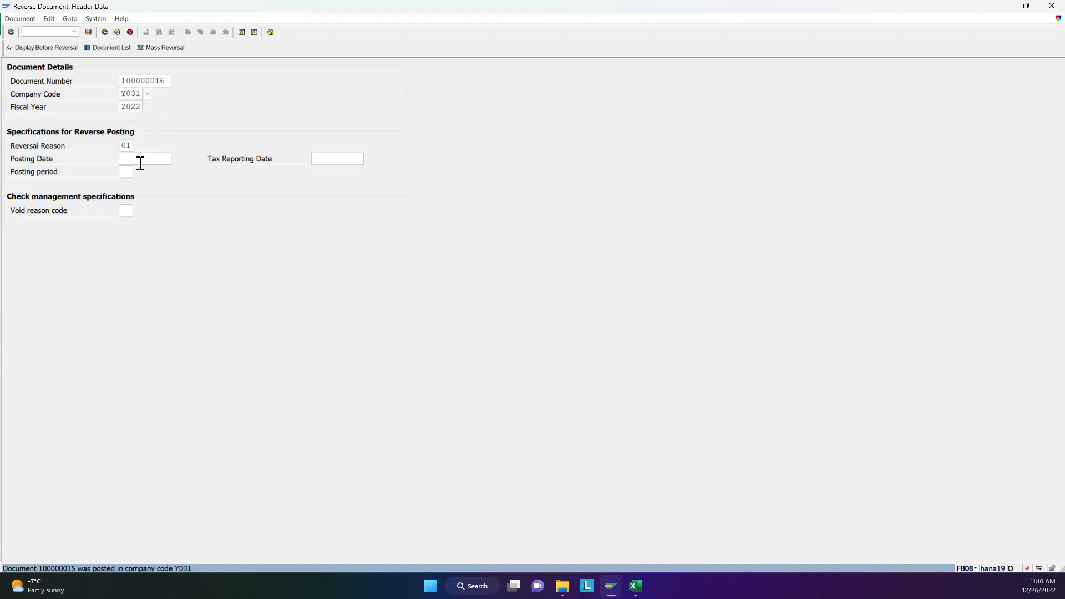
pyautogui.click(129, 146)
pyautogui.click(138, 145)
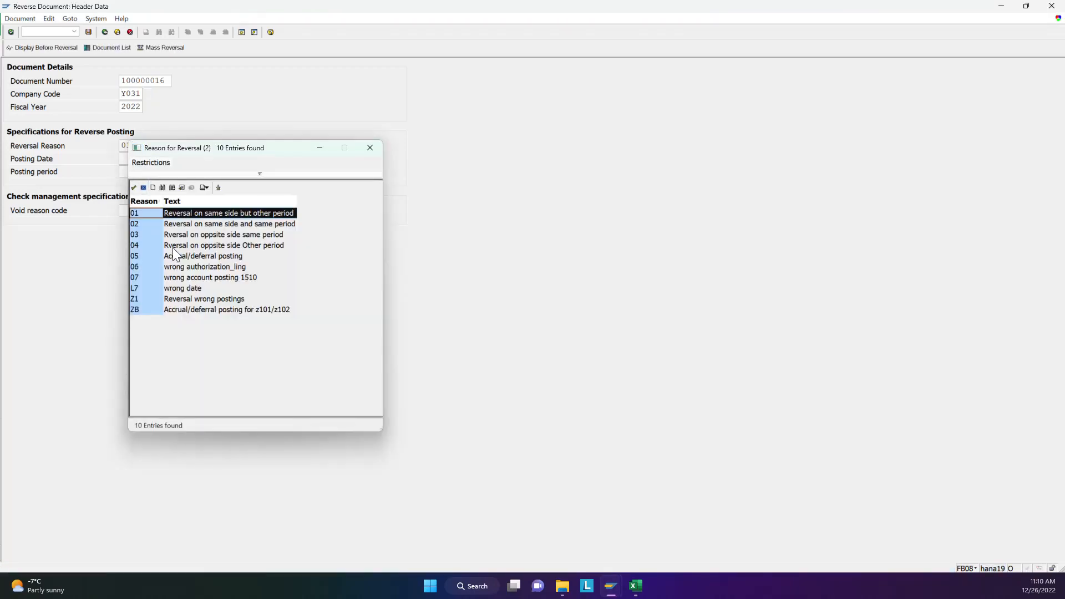
pyautogui.click(187, 235)
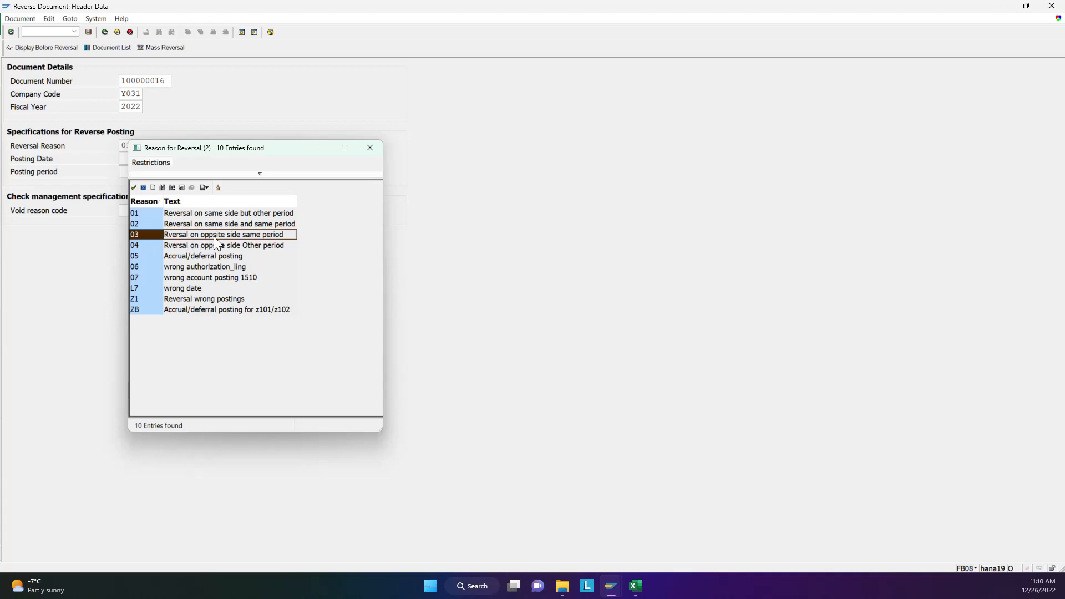
pyautogui.click(133, 189)
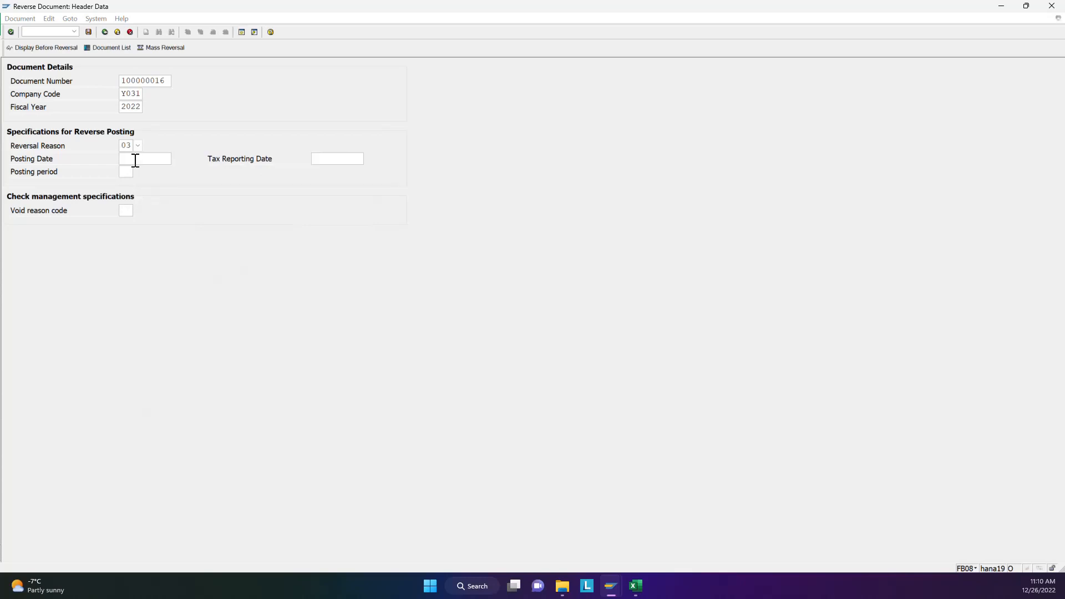
# Try to reverse document 100000016 in another period, with posting date 01.06.2022 and posting period 06.
pyautogui.click(136, 160)
pyautogui.write('01')
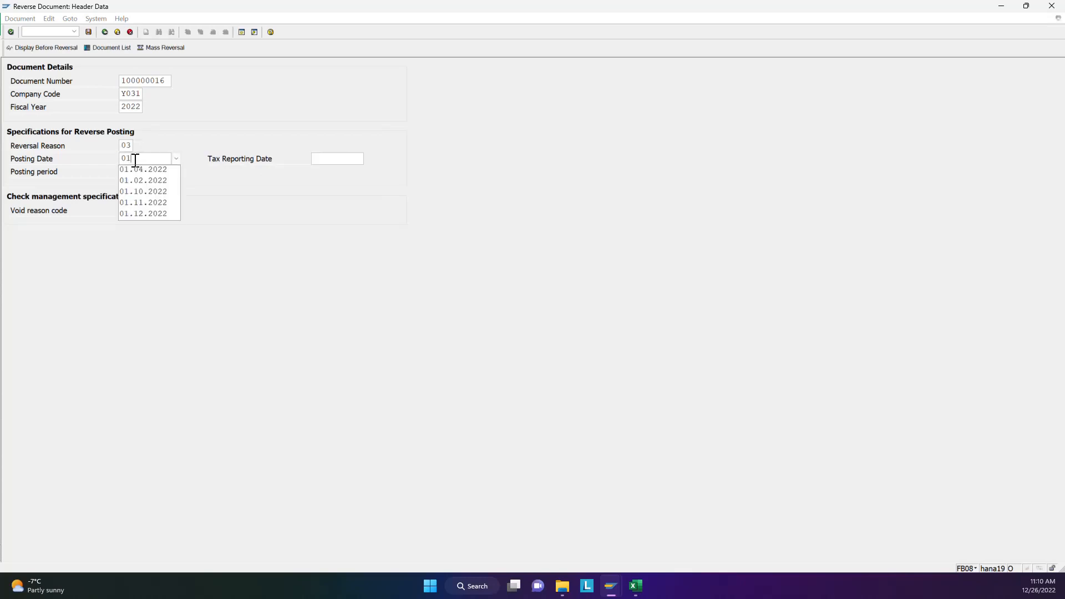
pyautogui.write('.06.')
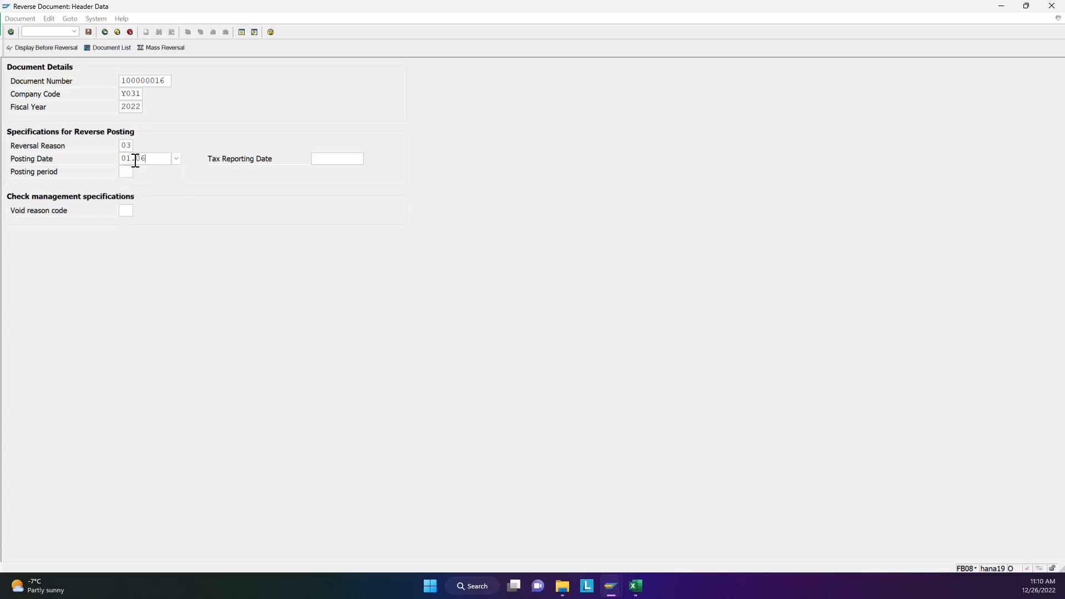
pyautogui.write('2022')
pyautogui.press('Tab')
pyautogui.click(125, 174)
pyautogui.write('06')
pyautogui.press('Tab')
pyautogui.click(9, 32)
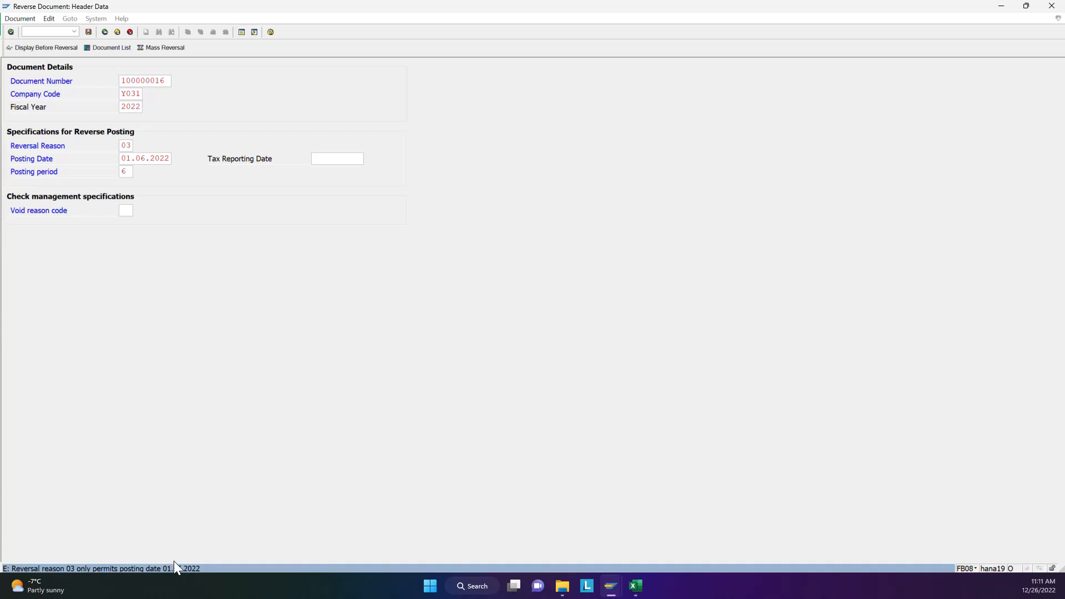
# Change the month of the reversal's posting date to 05 and set the posting period to 5.
pyautogui.click(144, 159)
pyautogui.write('5')
pyautogui.press('Tab')
pyautogui.click(132, 175)
pyautogui.press('BackSpace')
pyautogui.write('5')
pyautogui.press('Tab')
pyautogui.click(9, 32)
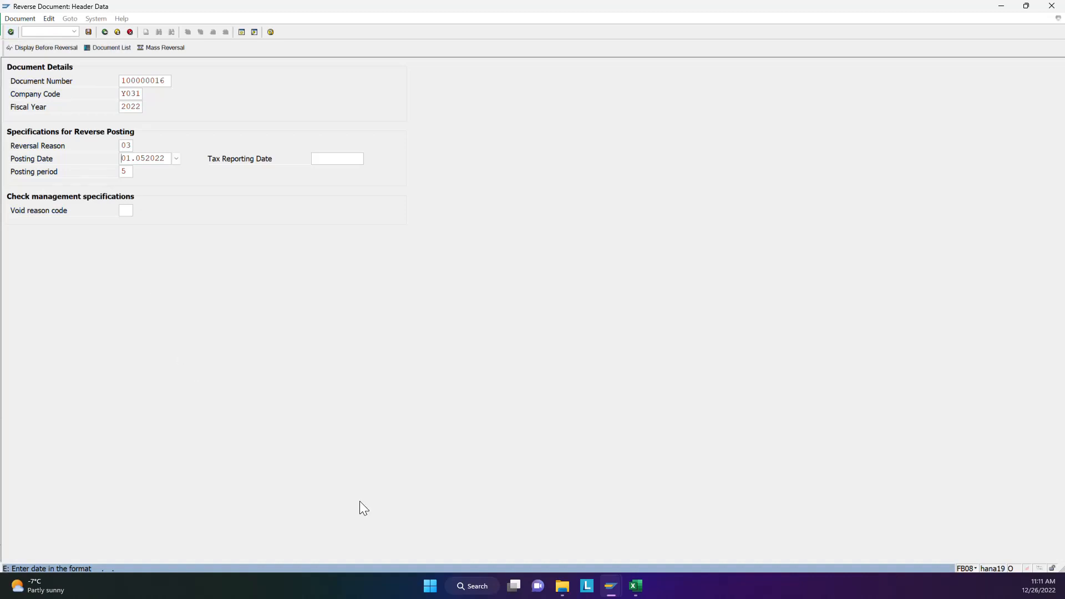
# Review the period 5 amounts in the Legal Expenses balance display and return to the Reverse Document session.
pyautogui.moveTo(611, 587)
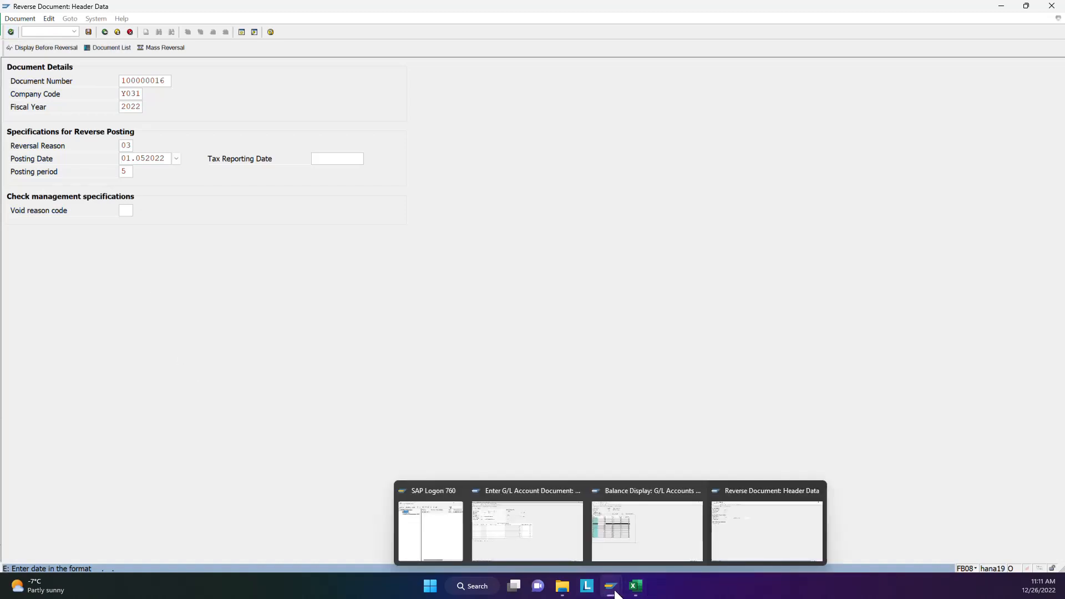
pyautogui.click(615, 550)
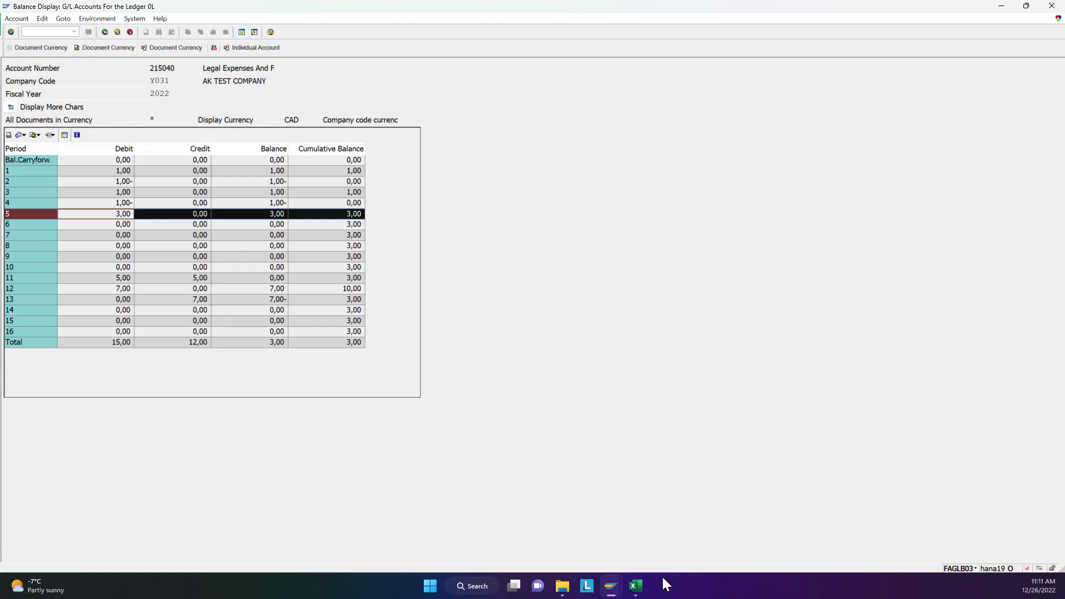
pyautogui.moveTo(610, 586)
pyautogui.click(753, 529)
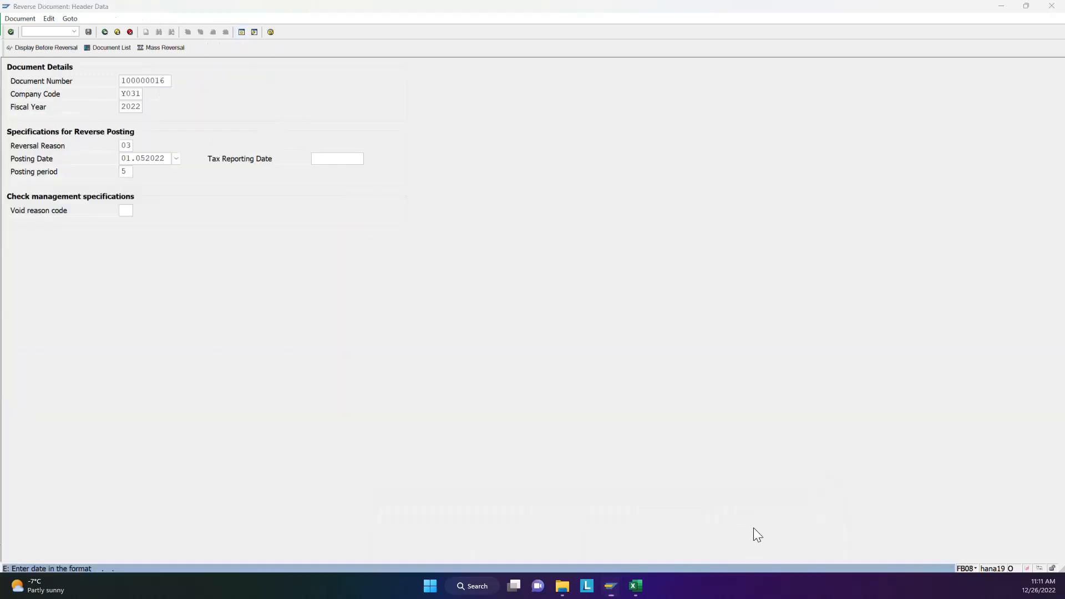
# Correct the format of the May 2022 posting date and post the reversal of document 100000016.
pyautogui.click(86, 35)
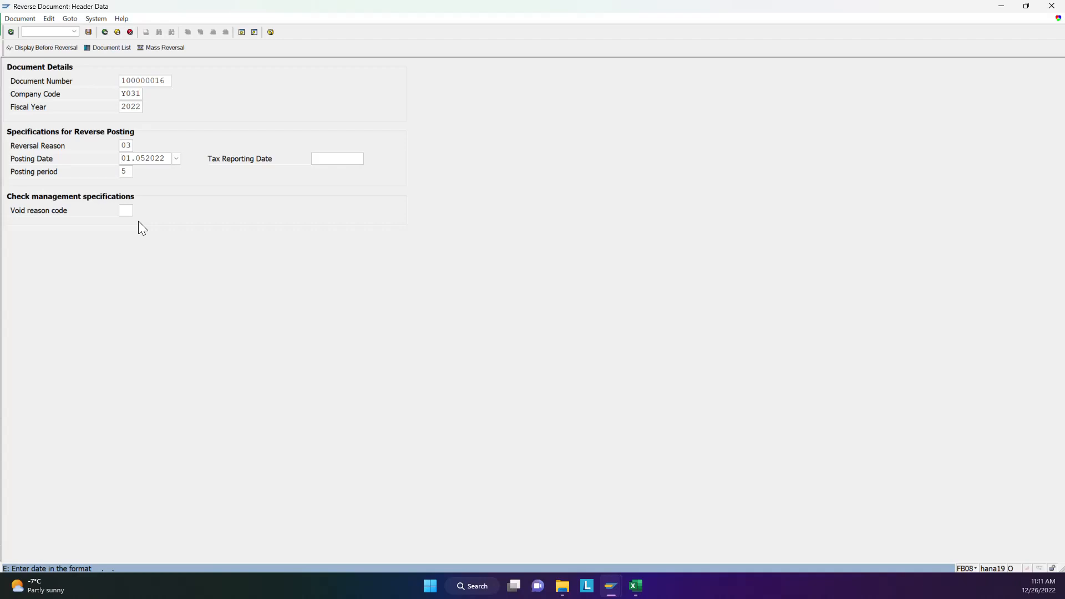
pyautogui.moveTo(146, 158); pyautogui.dragTo(170, 159)
pyautogui.press('Tab')
pyautogui.click(88, 31)
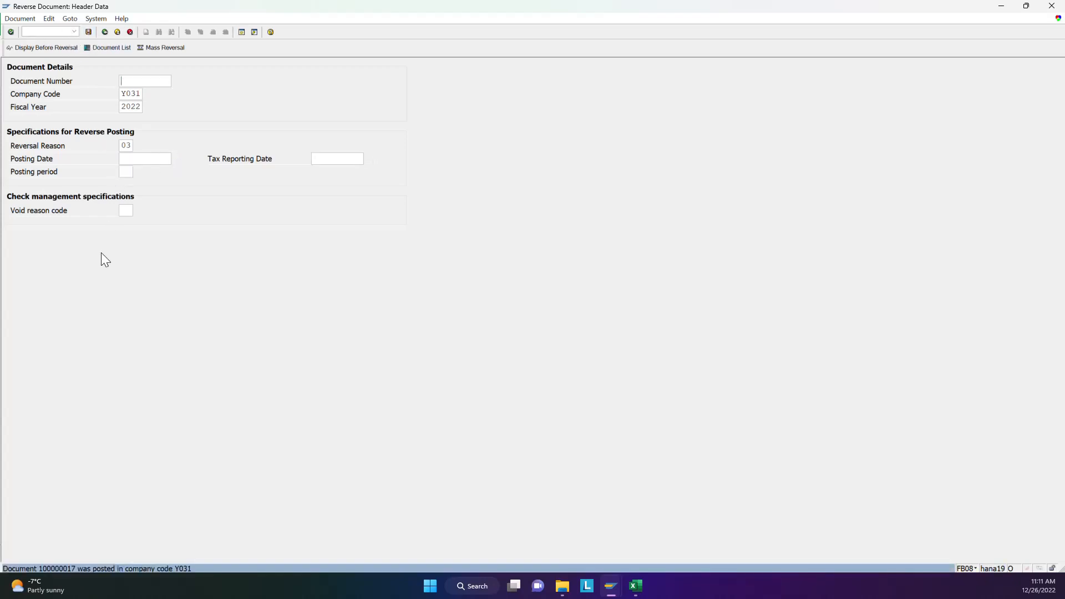
# Rerun the 2022 balance display for Legal Expenses account 215040 to check the reversal in period 5.
pyautogui.moveTo(59, 578)
pyautogui.moveTo(610, 587)
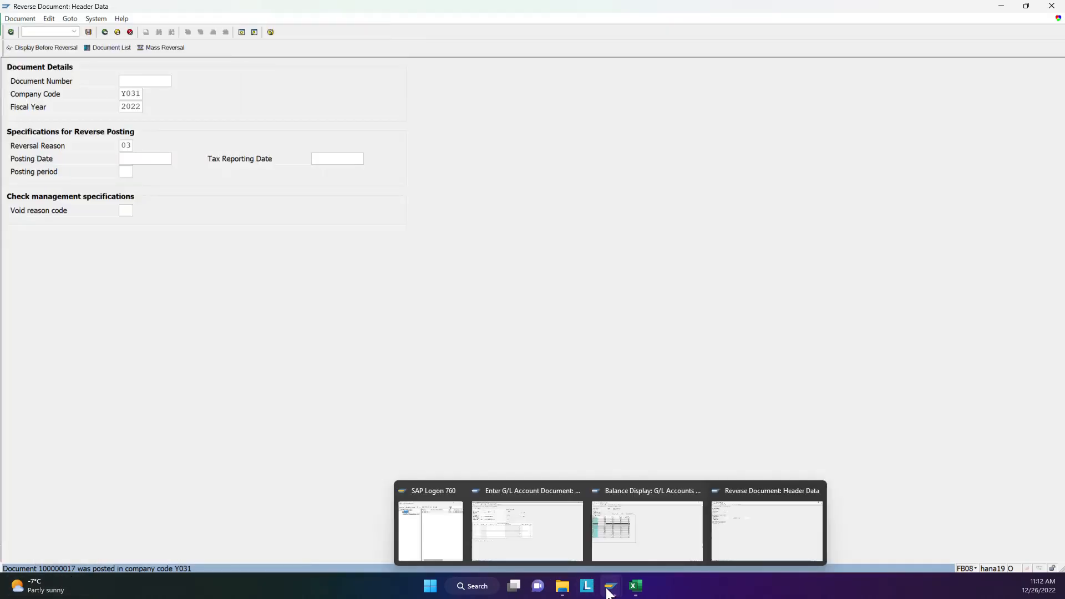
pyautogui.click(660, 530)
pyautogui.click(103, 32)
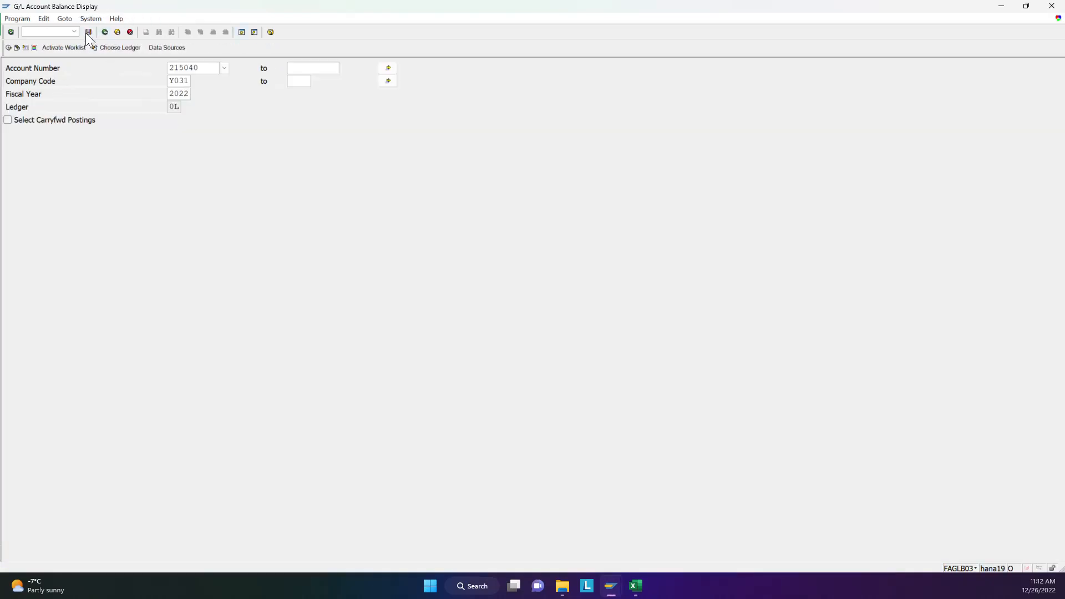
pyautogui.click(75, 32)
pyautogui.click(48, 54)
pyautogui.press('Return')
pyautogui.click(8, 48)
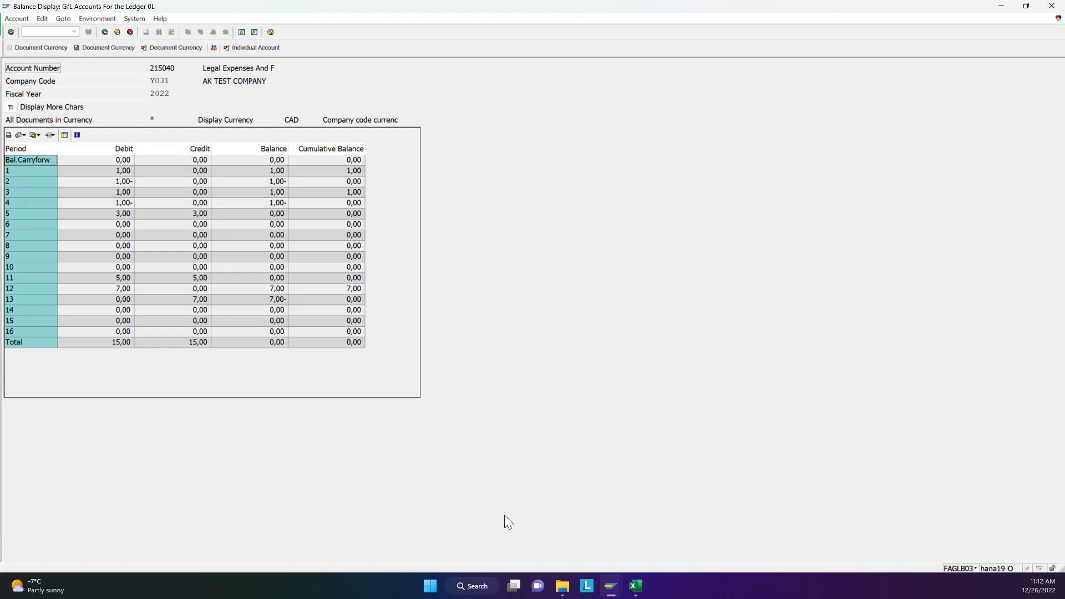
# Switch to the Excel workbook and enter pp in cell B19 below the journal entry on Sheet2.
pyautogui.moveTo(633, 584)
pyautogui.click(627, 536)
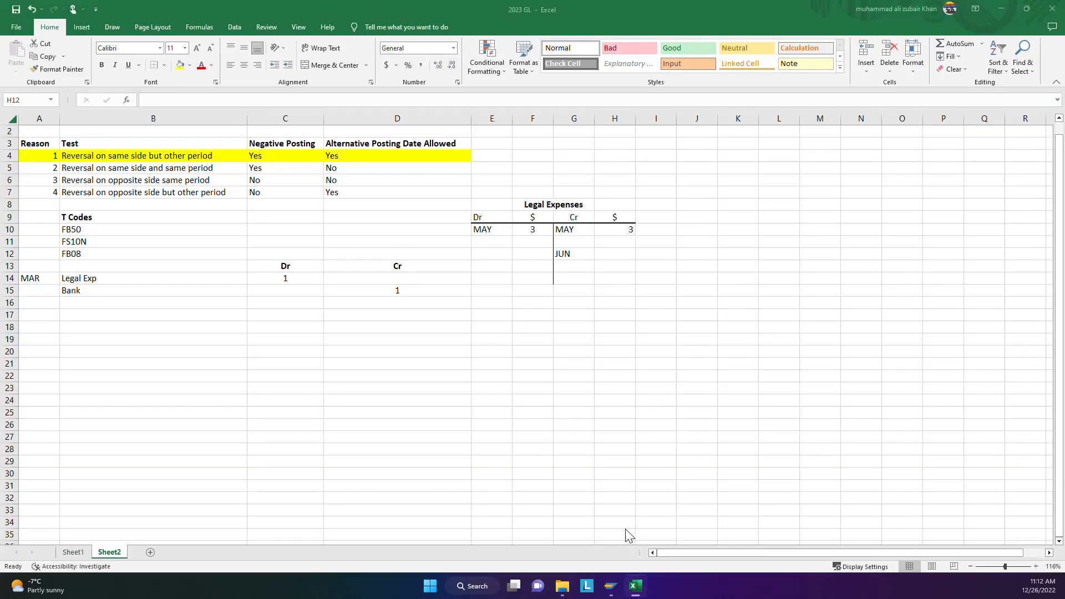
pyautogui.click(190, 303)
pyautogui.click(188, 339)
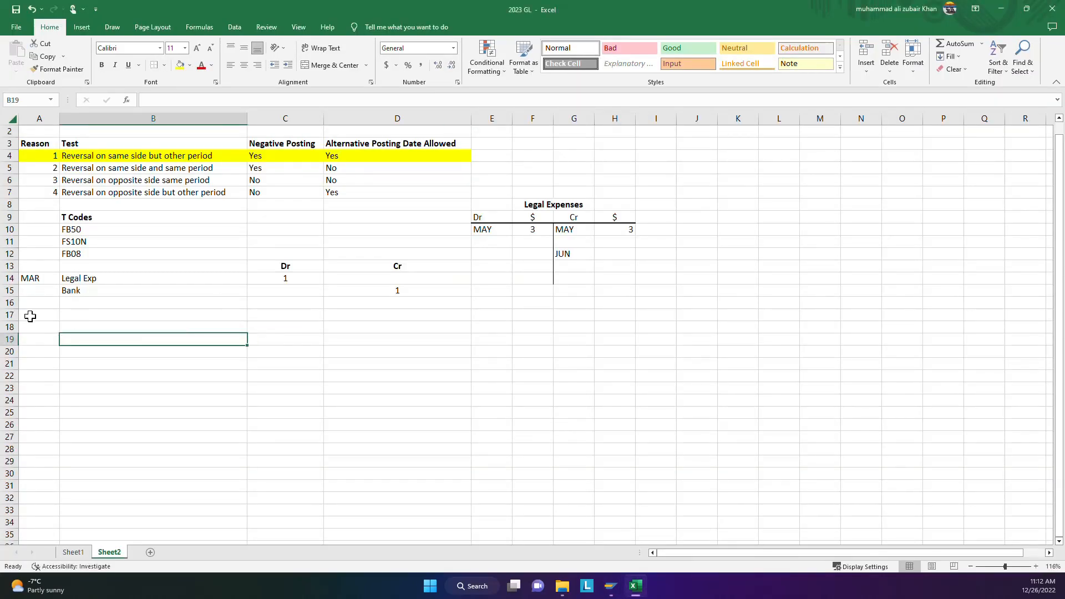
pyautogui.write('pp')
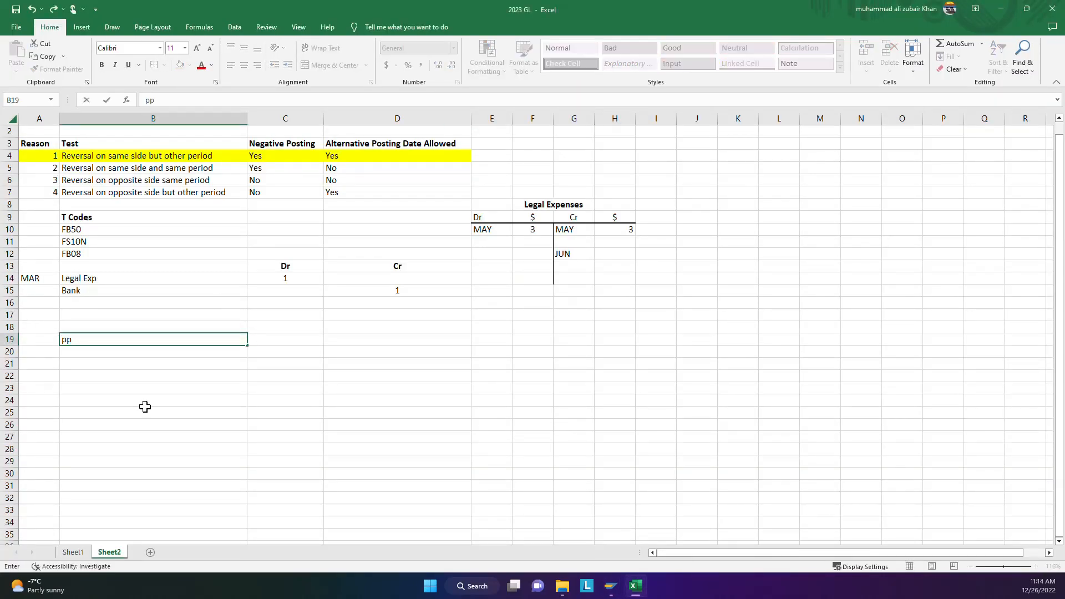